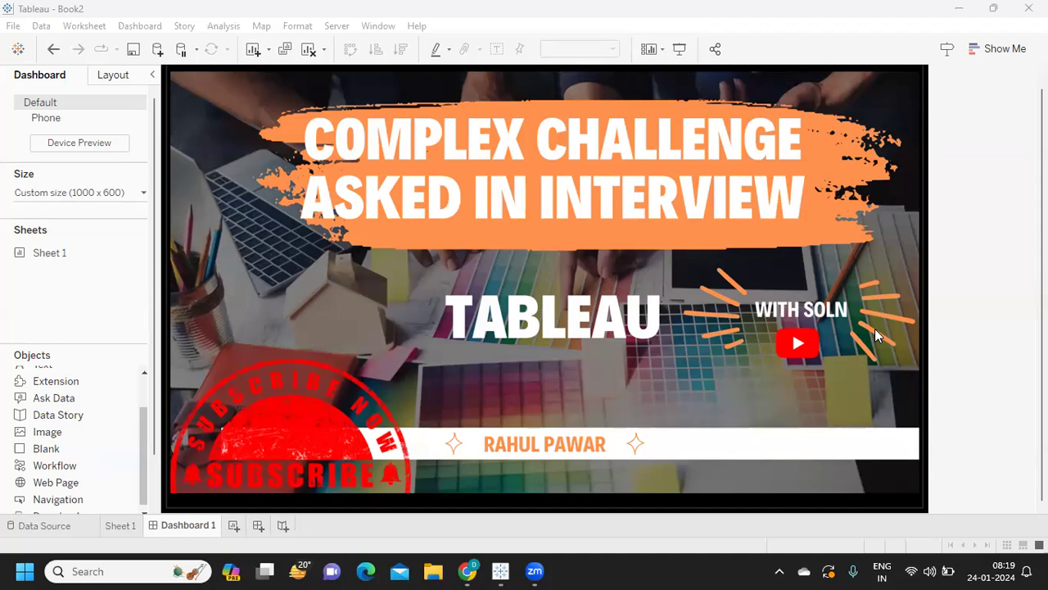
# - Bring the Tableau Book1 window with the finished dashboard to the front
pyautogui.moveTo(531, 571)
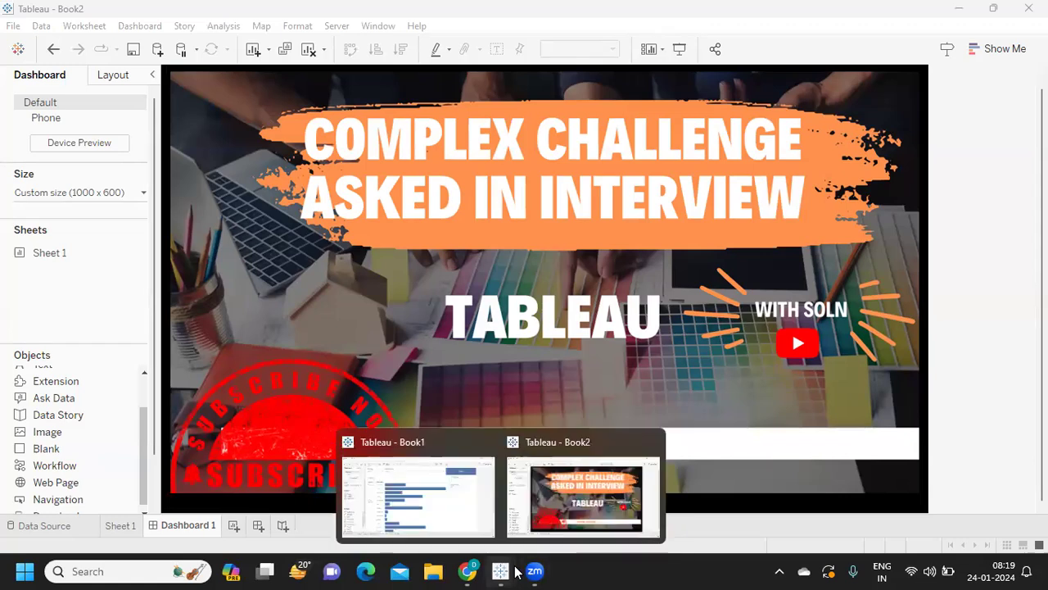
pyautogui.click(450, 505)
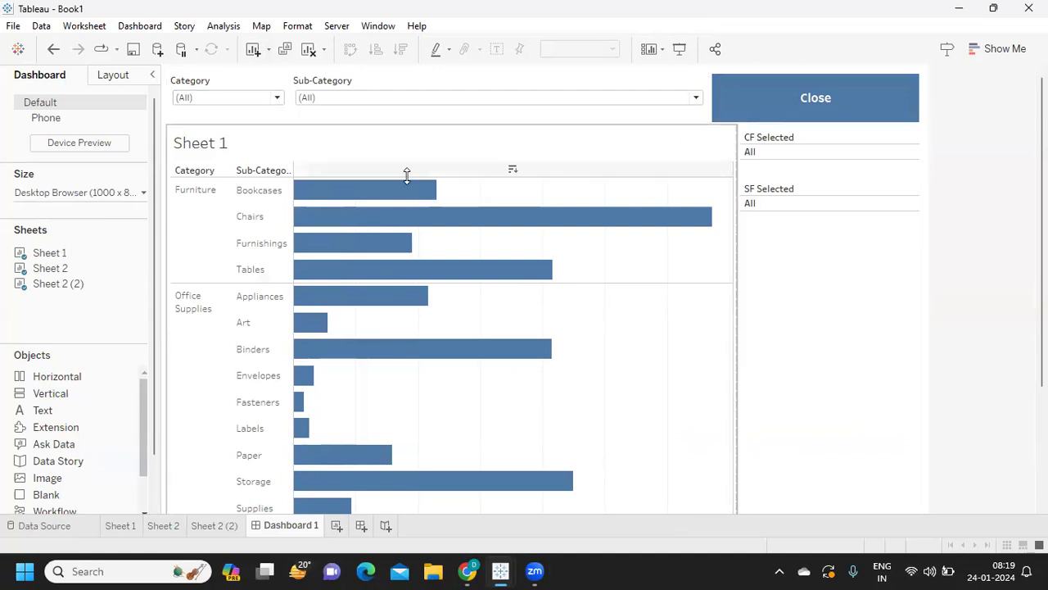
# - Filter the dashboard to Category Furniture and Sub-Category Bookcases only
pyautogui.click(221, 98)
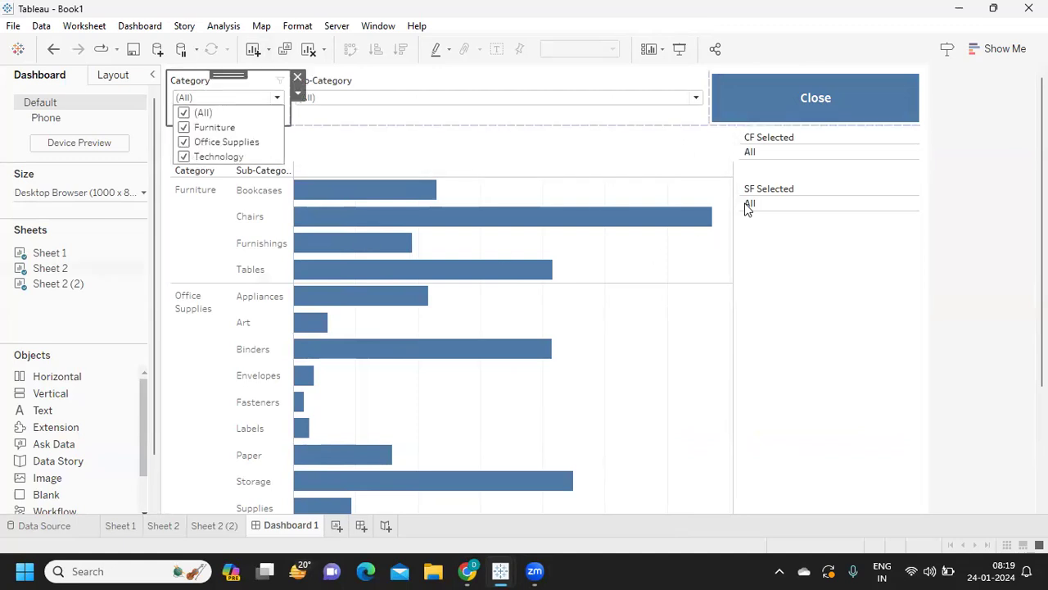
pyautogui.click(183, 112)
pyautogui.click(184, 127)
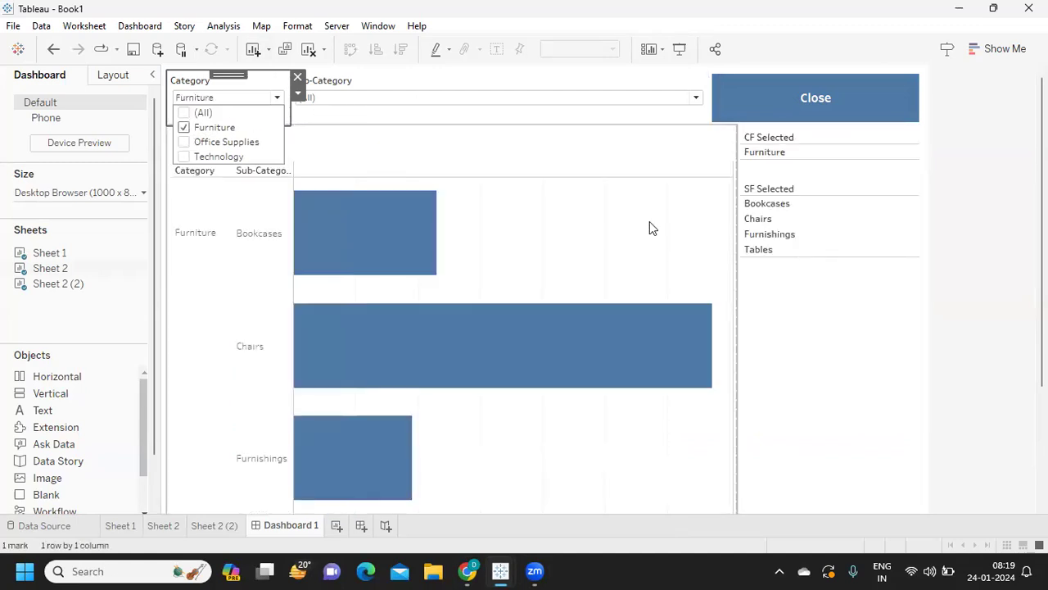
pyautogui.click(526, 110)
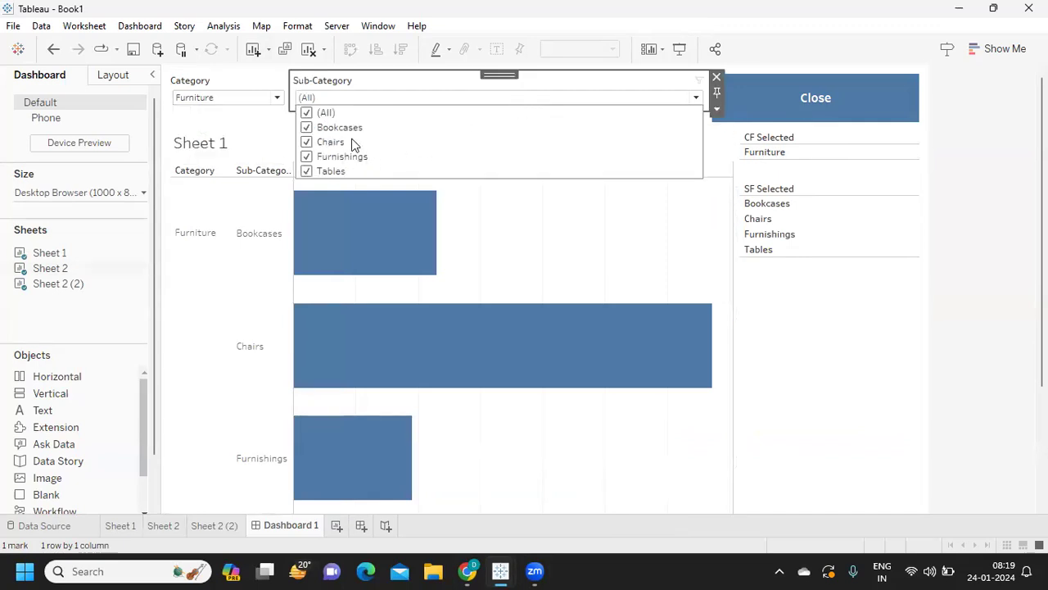
pyautogui.click(307, 112)
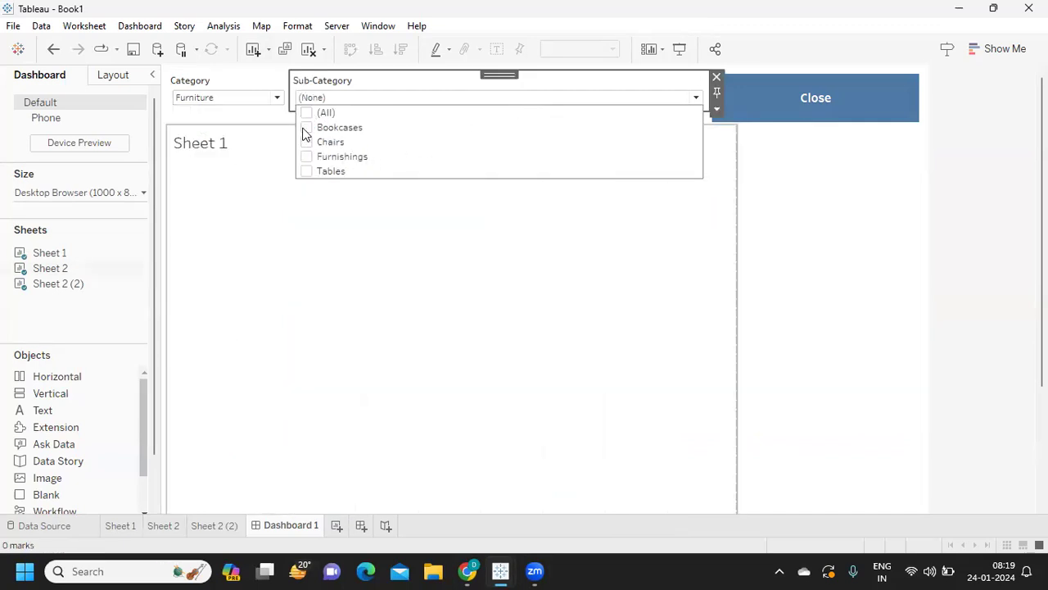
pyautogui.click(306, 128)
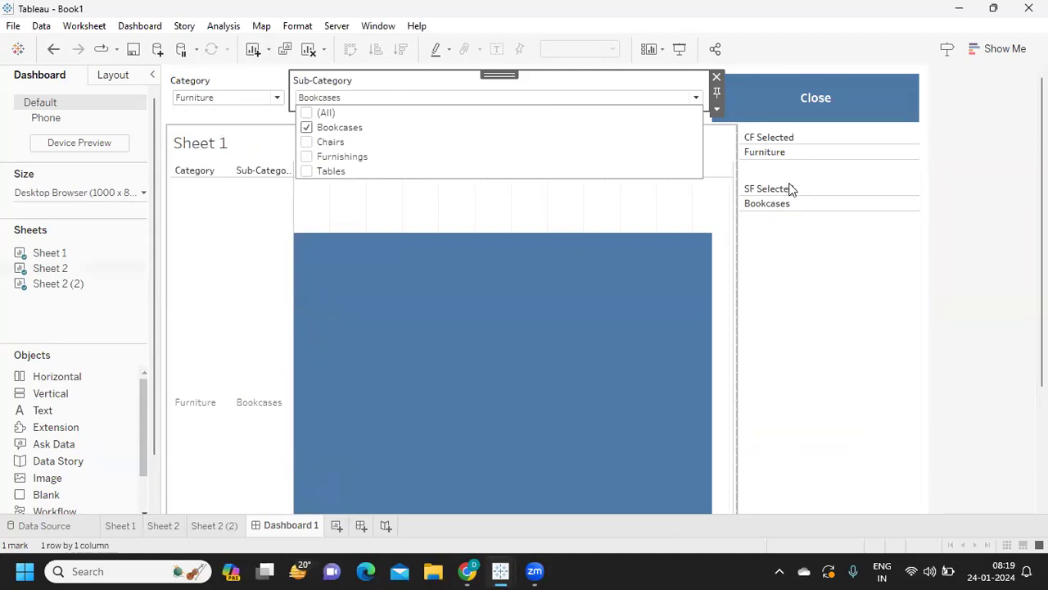
pyautogui.click(989, 230)
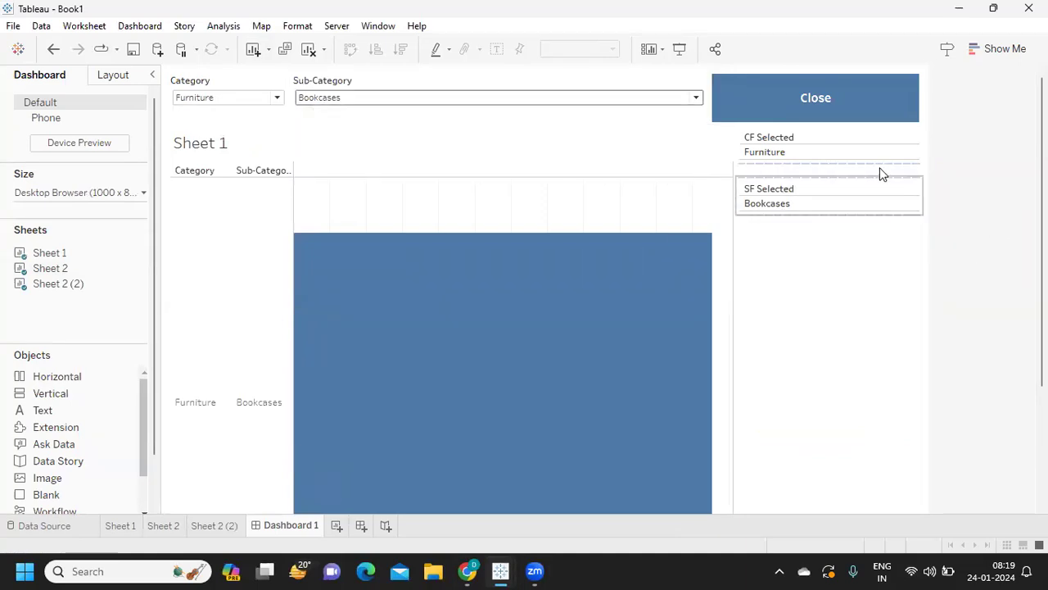
# - Hide and re-show the selected-filters panel, then bring the Book2 workbook forward
pyautogui.click(845, 103)
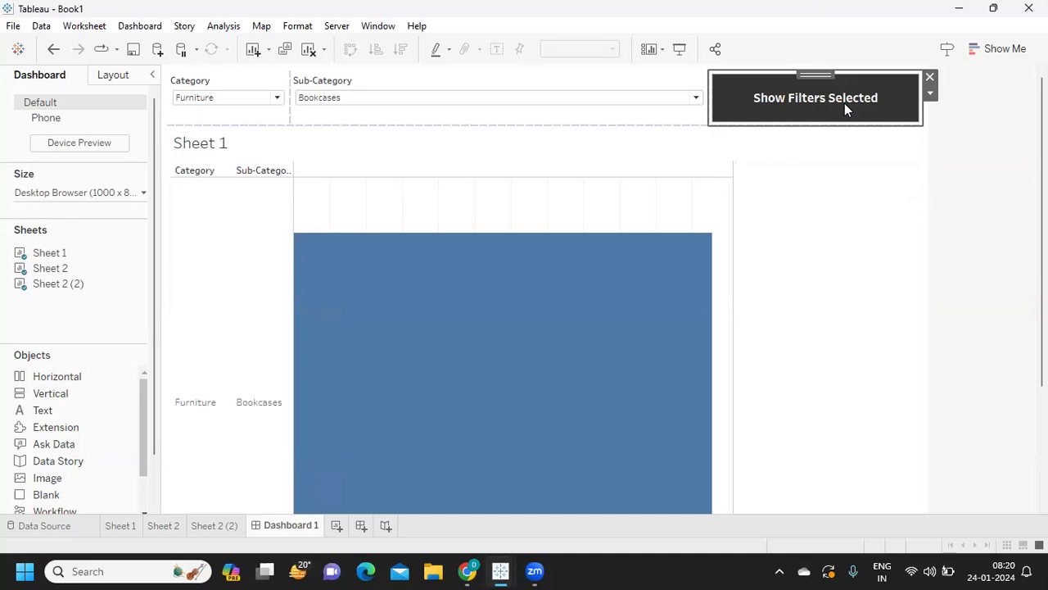
pyautogui.click(845, 103)
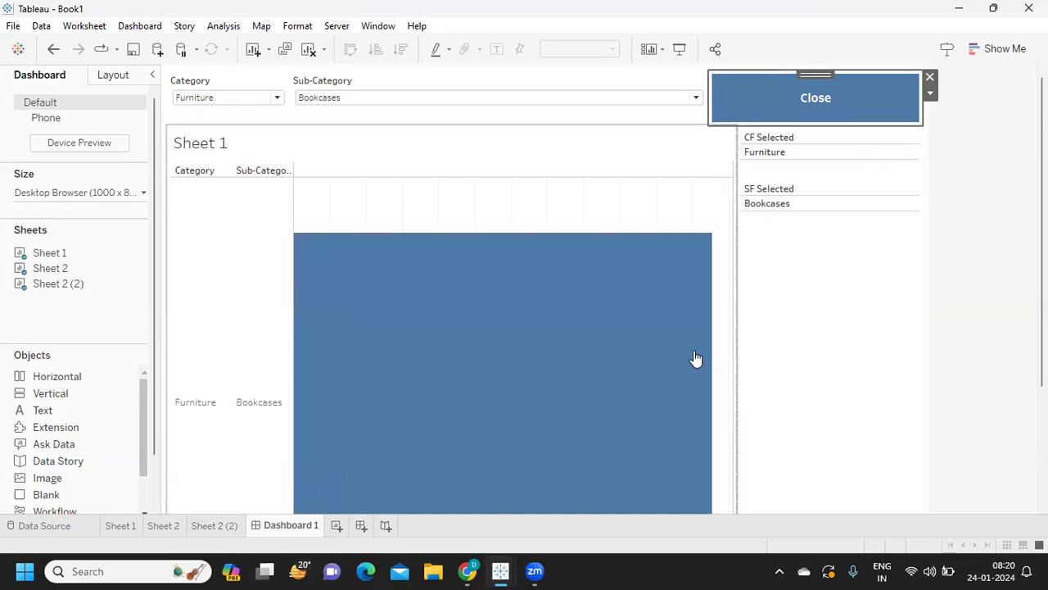
pyautogui.moveTo(511, 571)
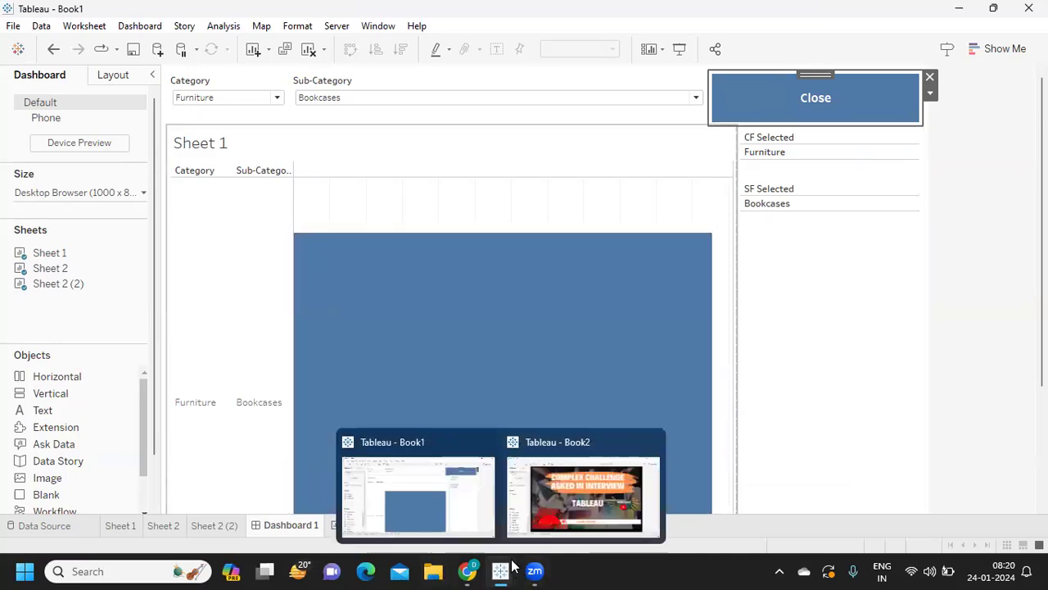
pyautogui.click(559, 484)
# - Add a new worksheet with Category, expanded to Sub-Category, on Rows
pyautogui.click(237, 526)
pyautogui.moveTo(262, 516)
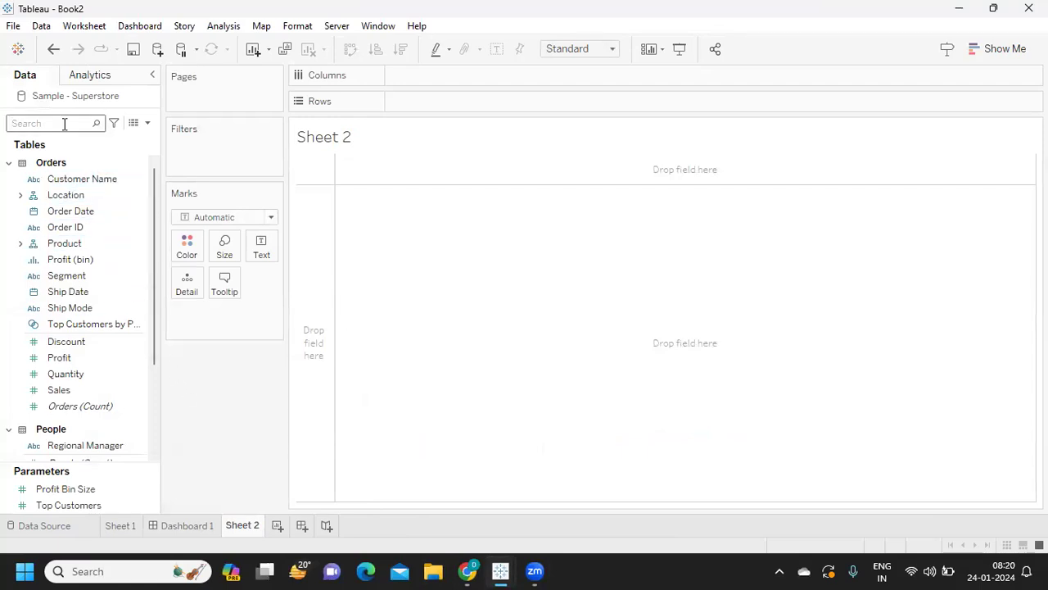
pyautogui.write('ca')
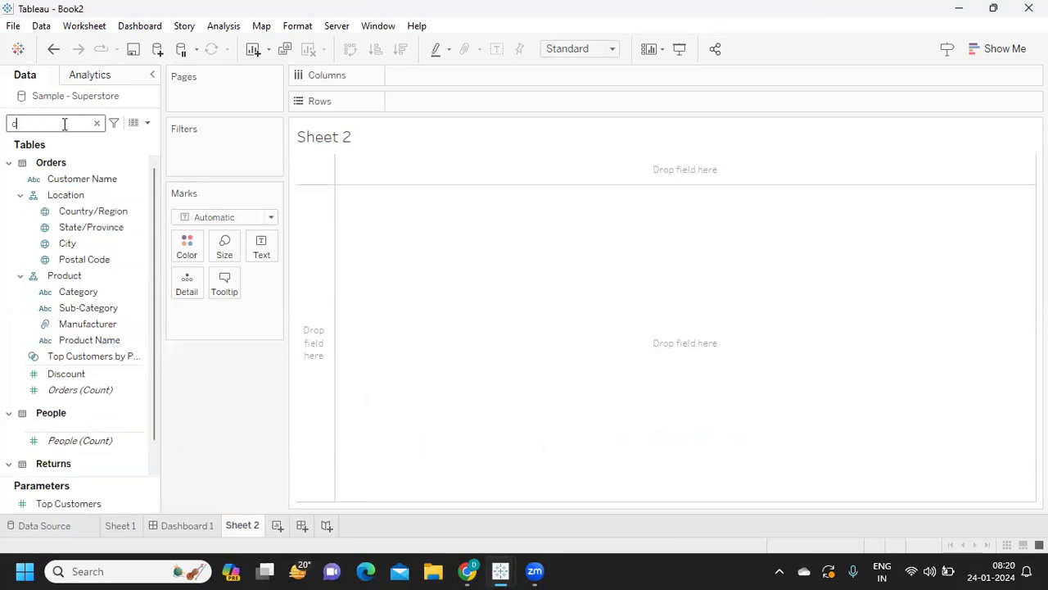
pyautogui.click(95, 211)
pyautogui.moveTo(94, 211); pyautogui.dragTo(423, 108)
pyautogui.click(399, 102)
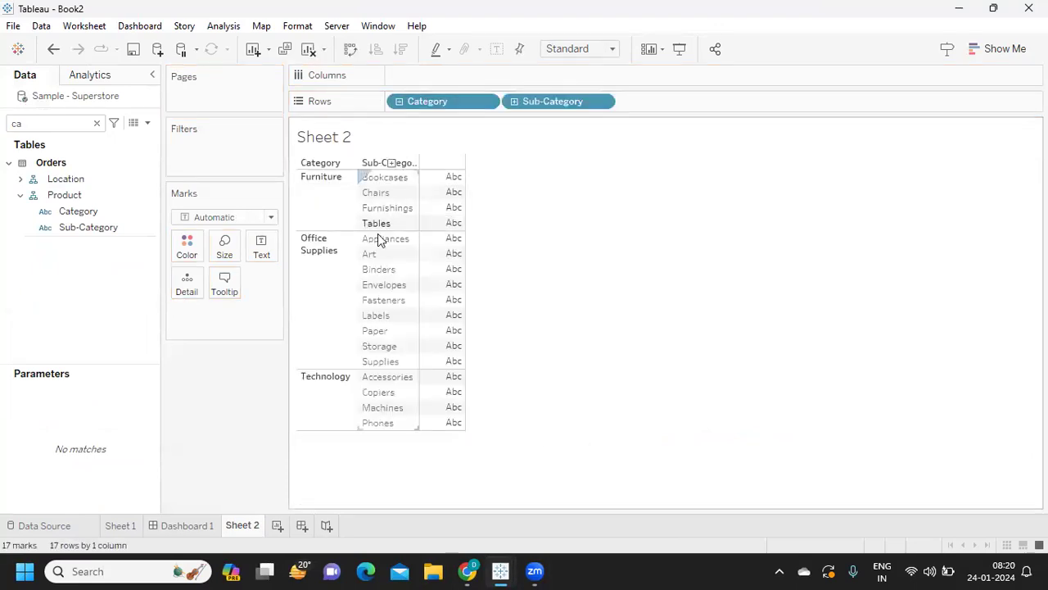
# - Put Sales on Columns as SUM(Sales) bars and clear the field search
pyautogui.doubleClick(89, 123)
pyautogui.write('sa')
pyautogui.moveTo(64, 192); pyautogui.dragTo(446, 80)
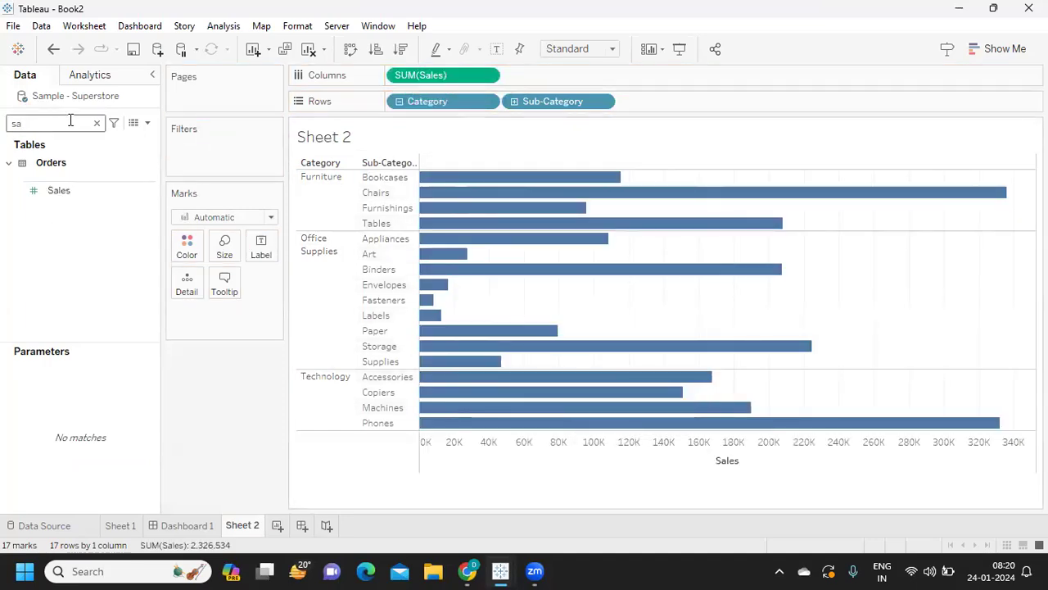
pyautogui.click(97, 123)
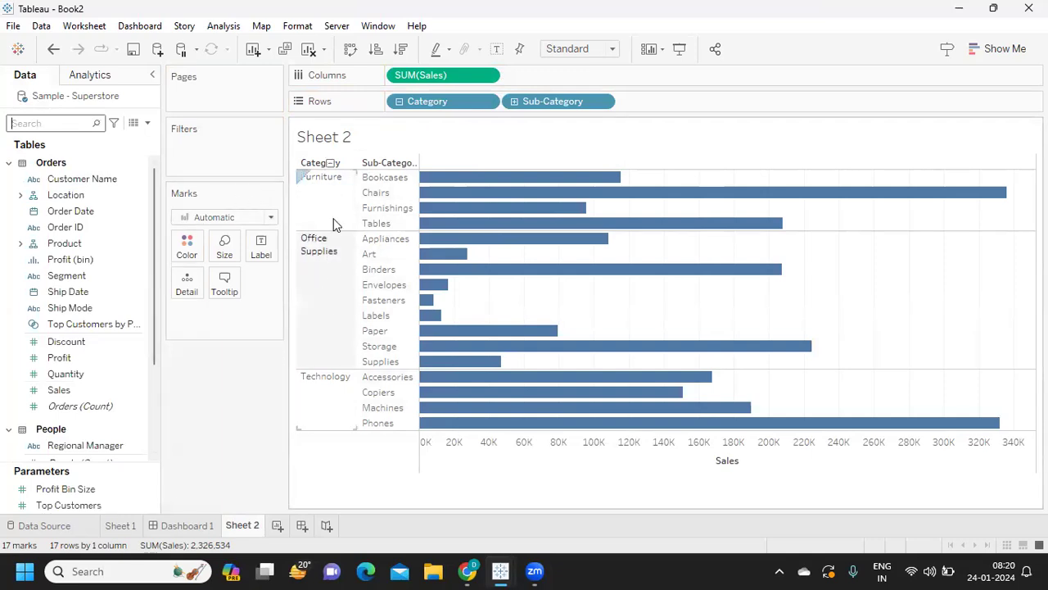
# - Create the calculated field 'Category Count' with formula {COUNTD([Category])}
pyautogui.click(147, 122)
pyautogui.click(107, 140)
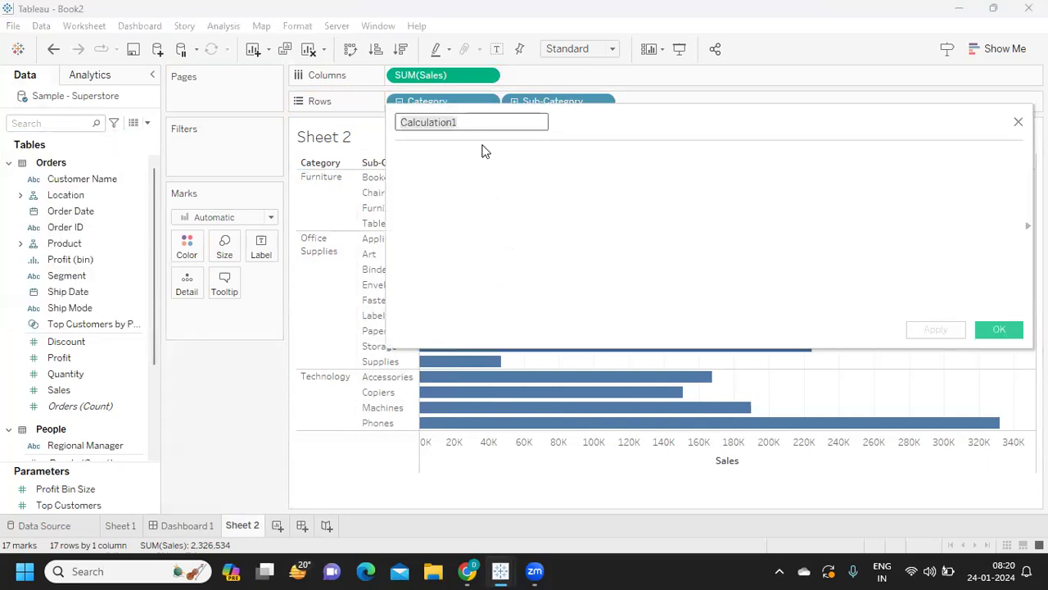
pyautogui.write('Categor')
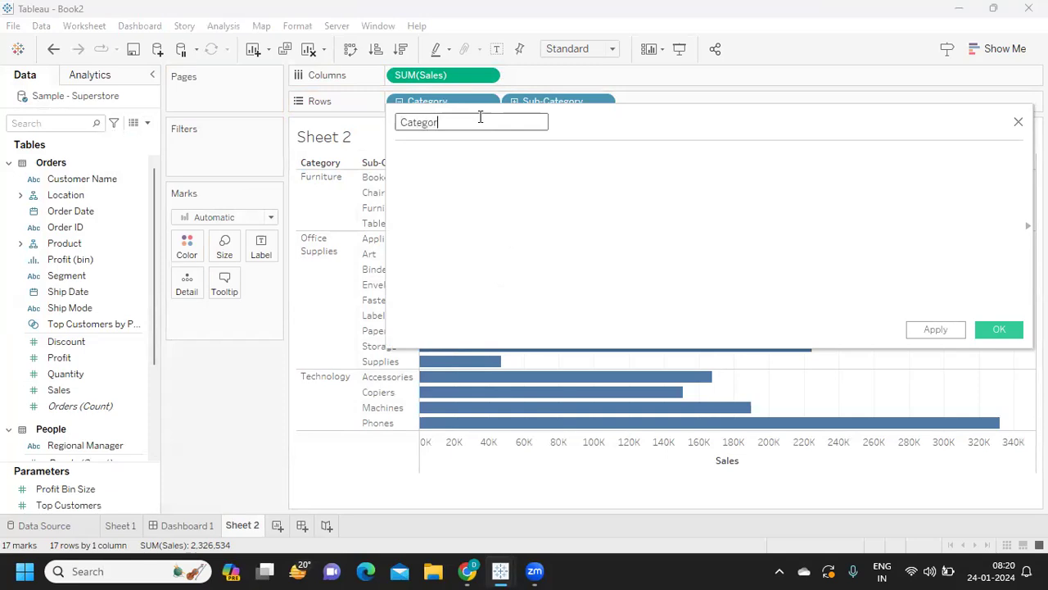
pyautogui.write('y Count')
pyautogui.press('Tab')
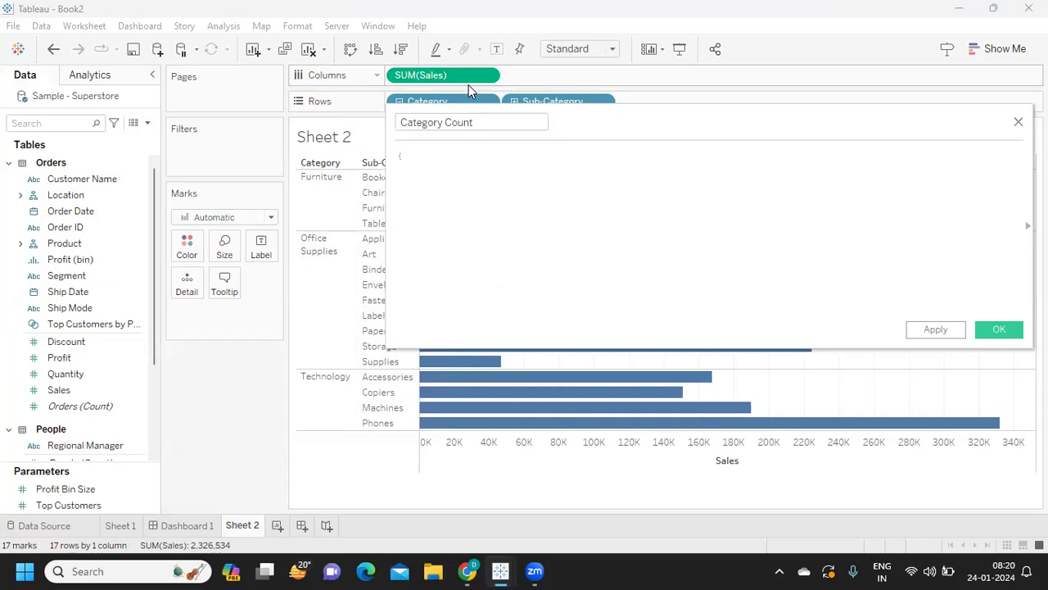
pyautogui.write('{countd')
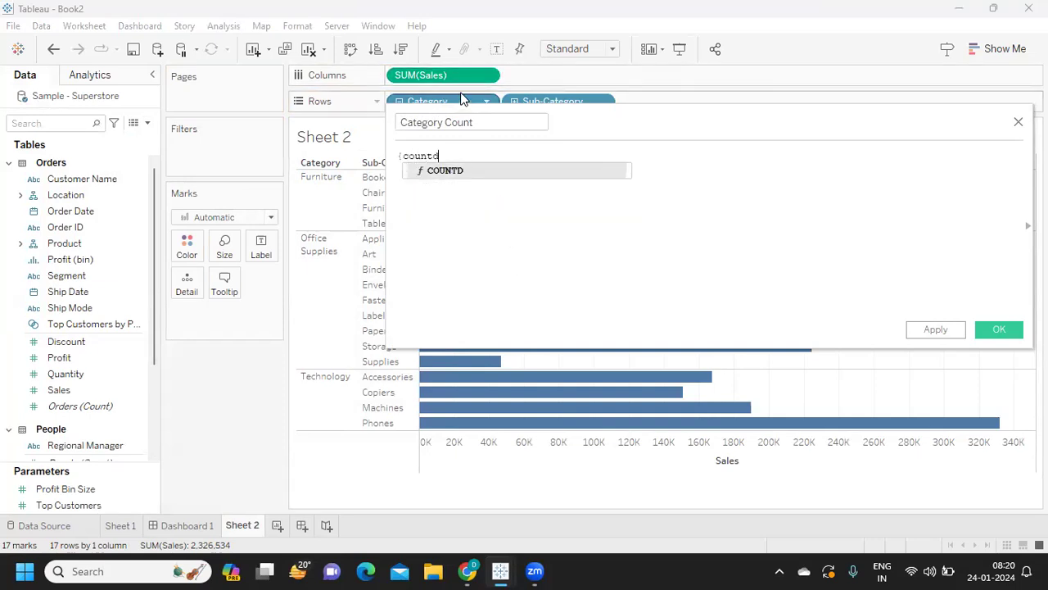
pyautogui.press('Return')
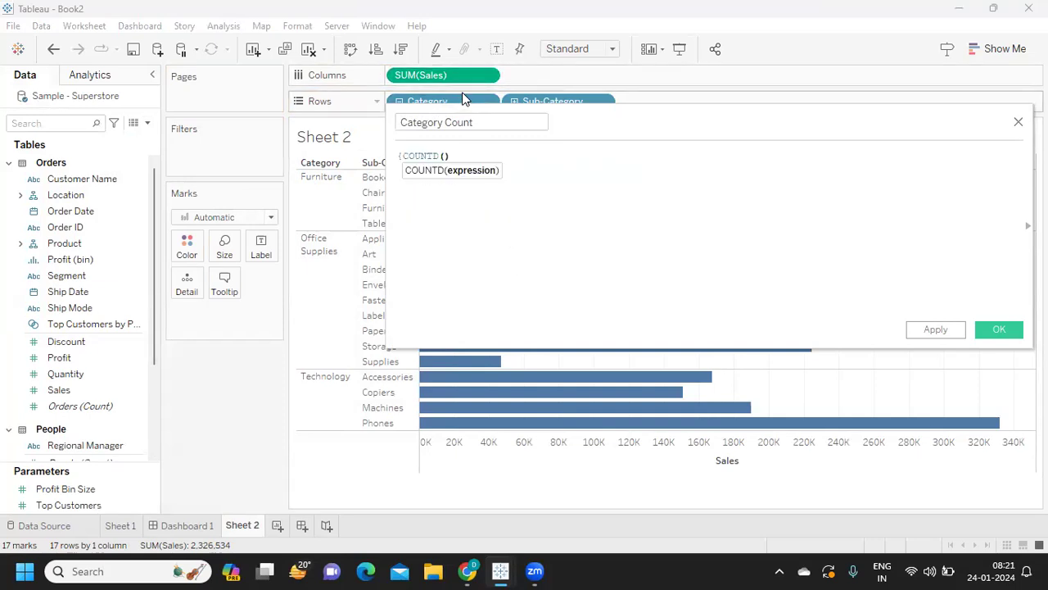
pyautogui.write('catego')
pyautogui.press('Return')
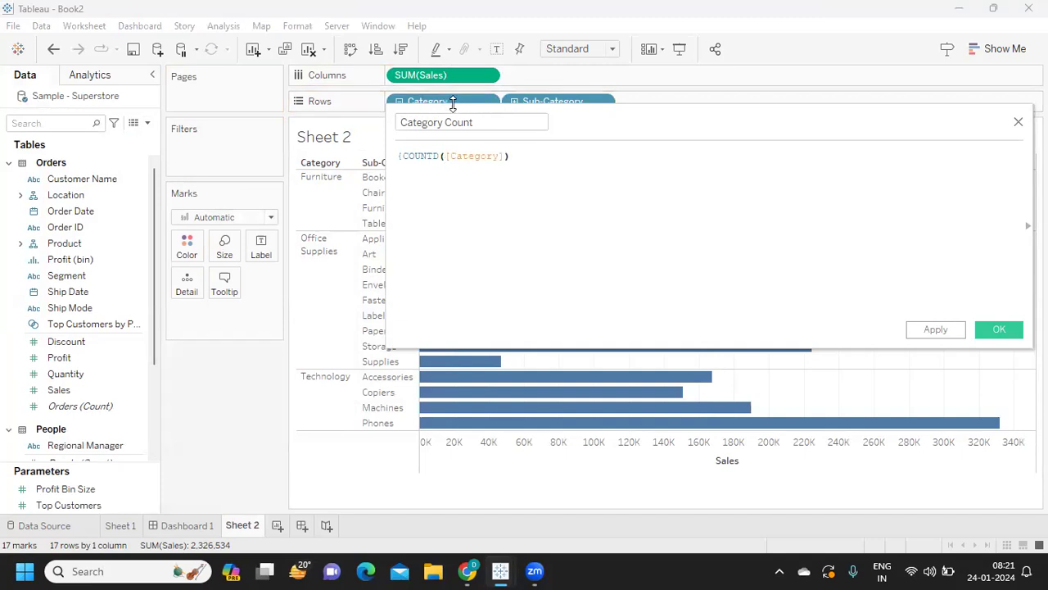
pyautogui.write('}')
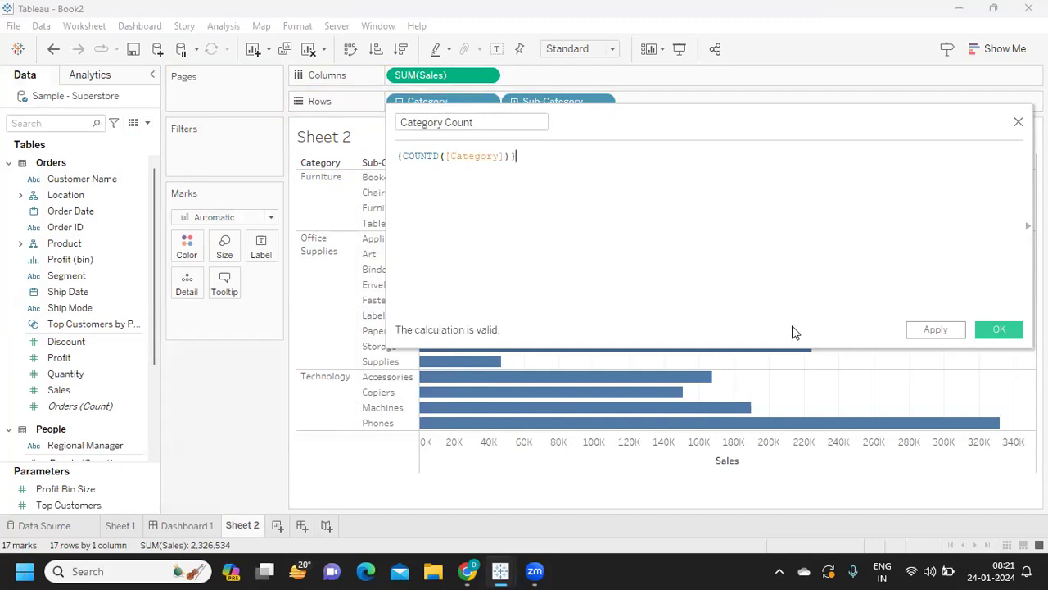
pyautogui.click(936, 329)
pyautogui.click(999, 329)
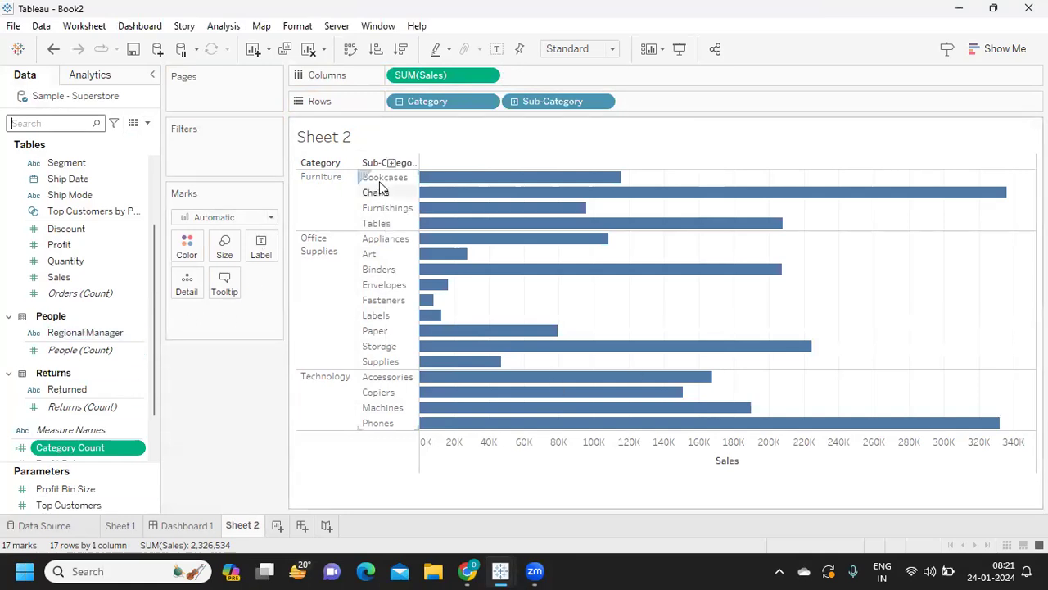
# - Show filter cards for the Category and Sub-Category fields
pyautogui.click(55, 126)
pyautogui.scroll(3, 134, 235)
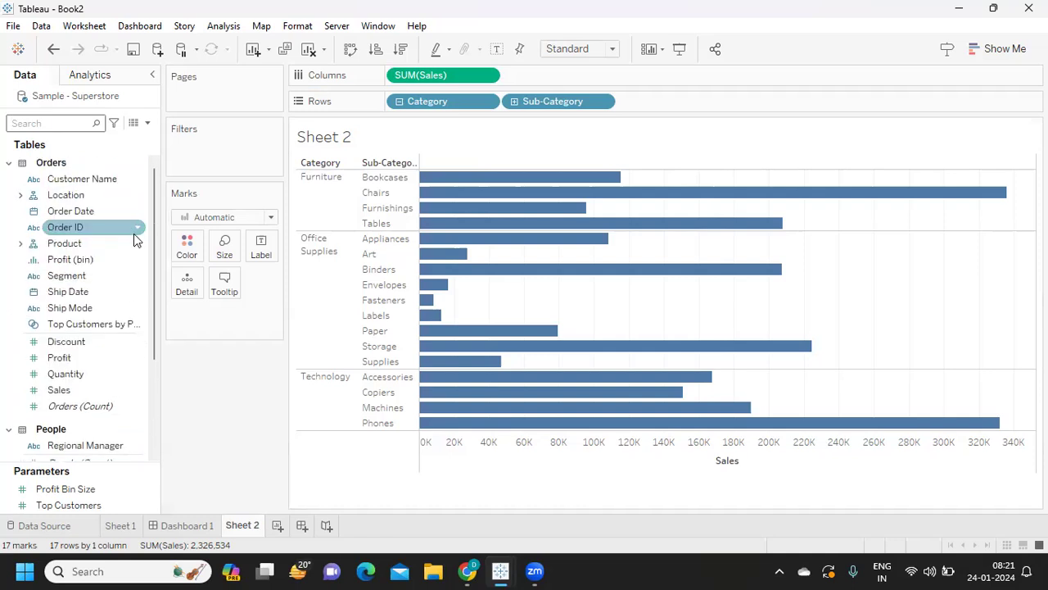
pyautogui.write('ca')
pyautogui.click(59, 212)
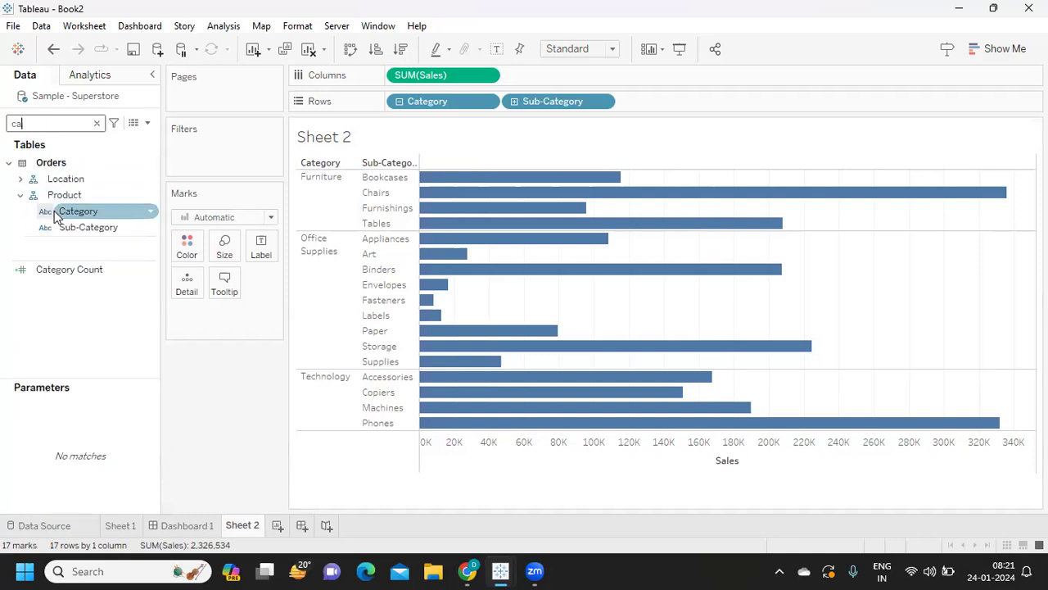
pyautogui.rightClick(150, 215)
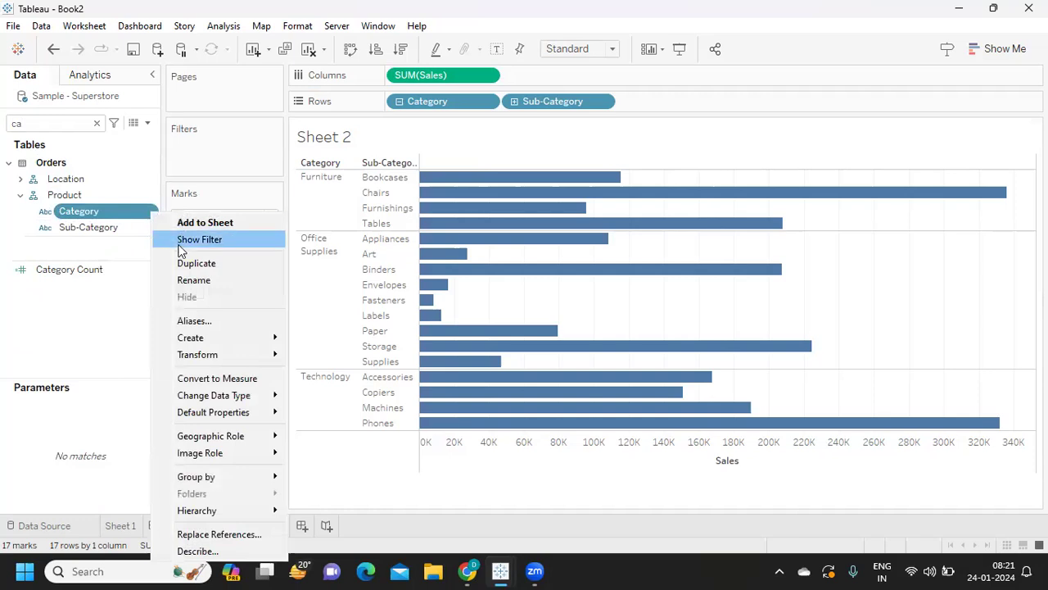
pyautogui.click(188, 240)
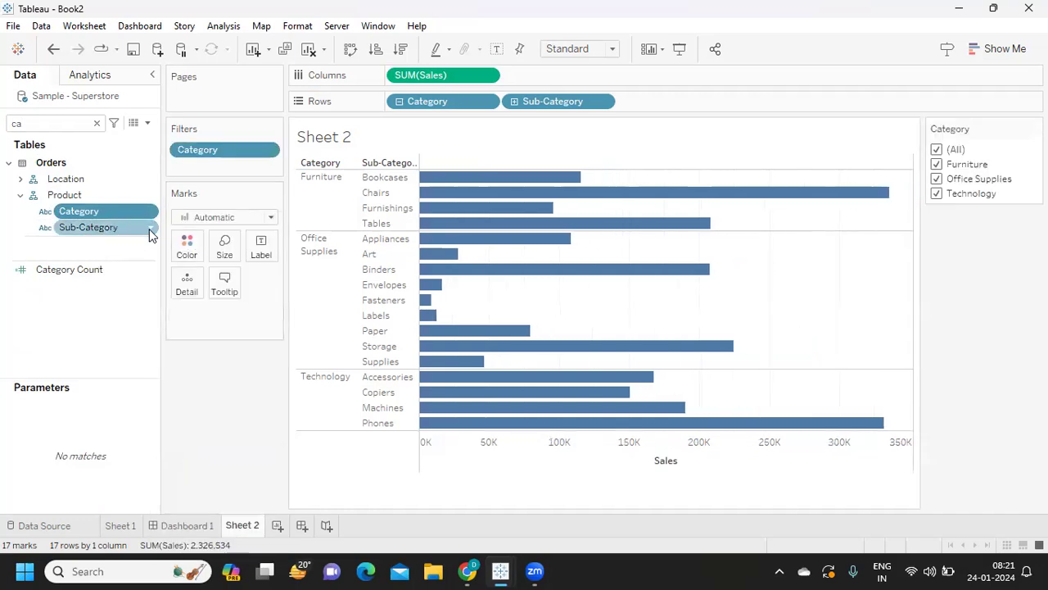
pyautogui.rightClick(150, 232)
pyautogui.click(177, 257)
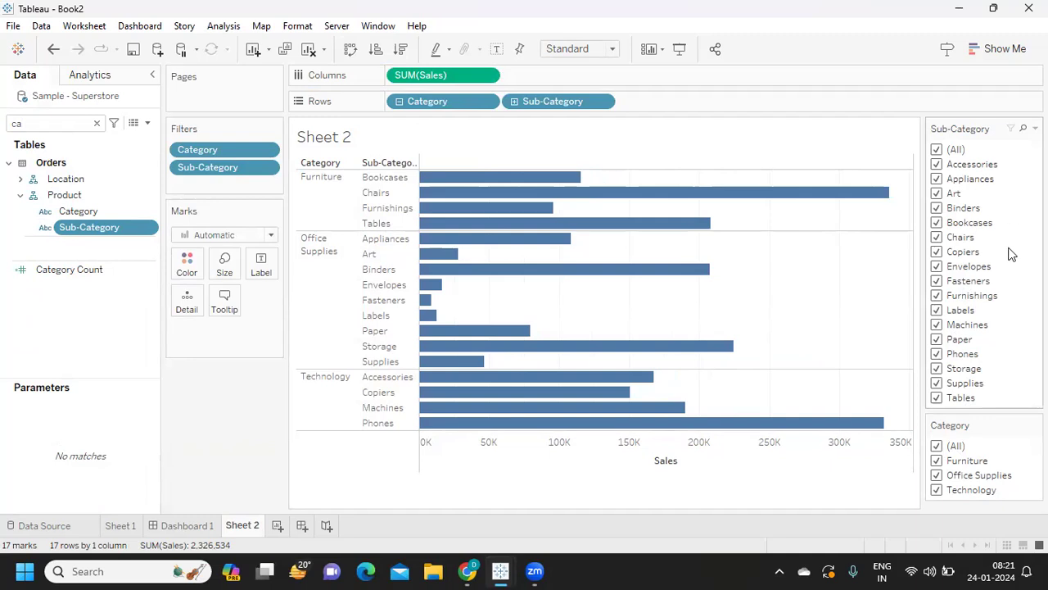
# - Move the Category card above Sub-Category and set Sub-Category to Only Relevant Values
pyautogui.moveTo(994, 425); pyautogui.dragTo(963, 135)
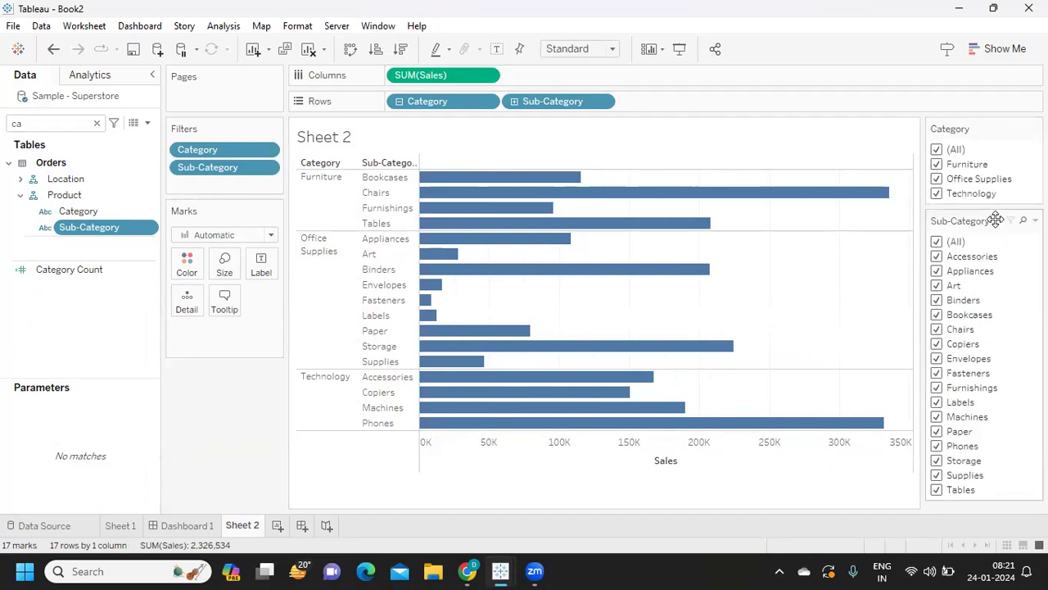
pyautogui.click(1035, 221)
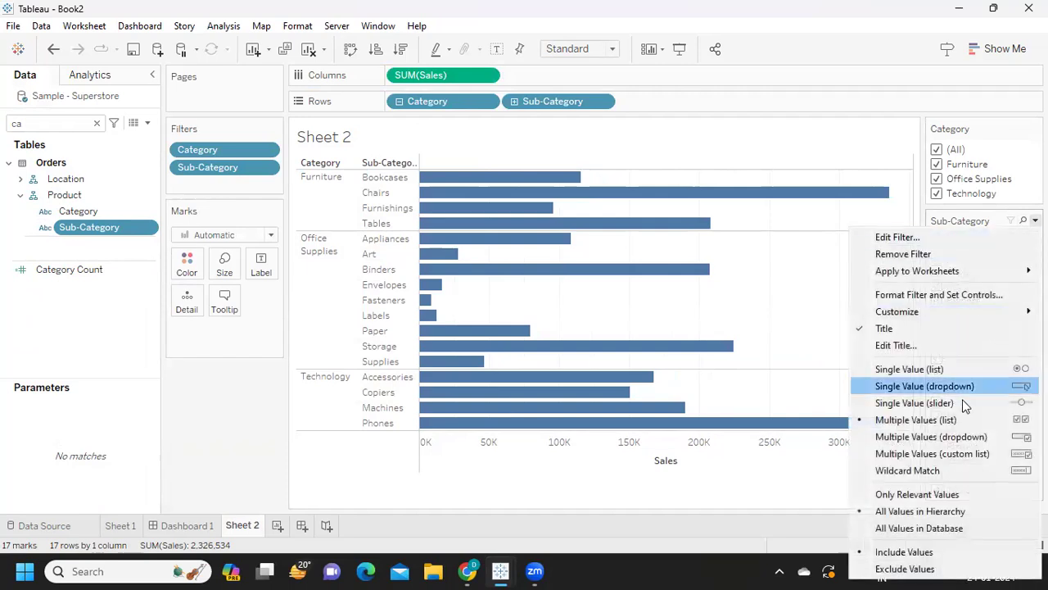
pyautogui.click(924, 494)
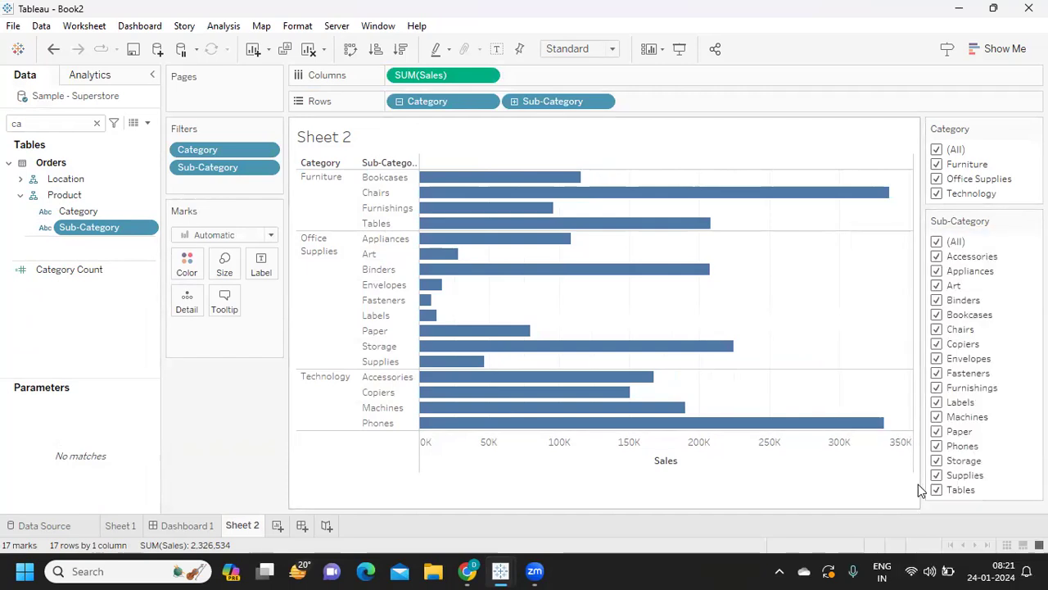
pyautogui.click(120, 526)
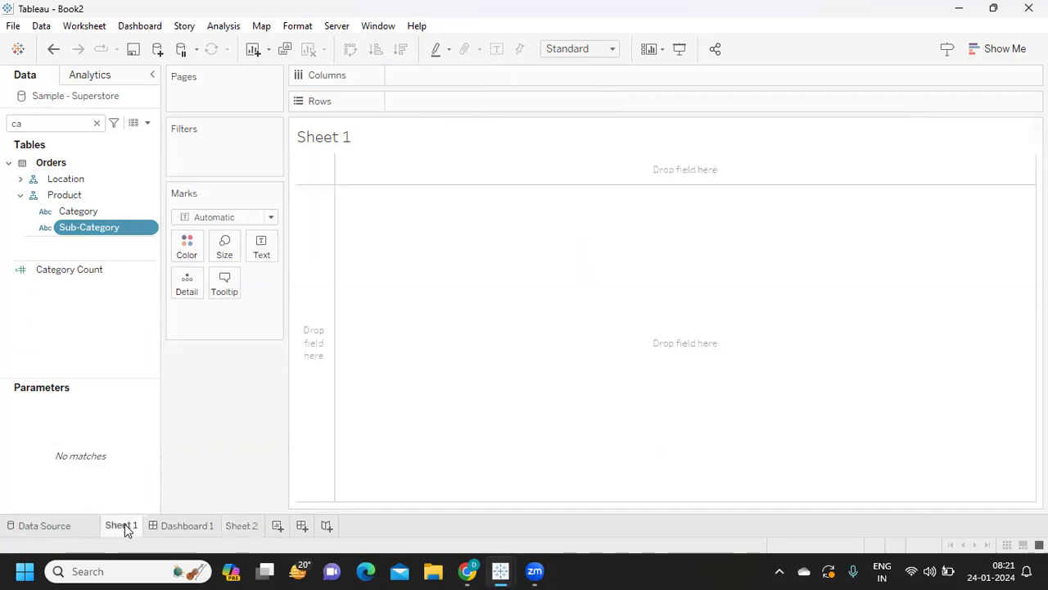
# - Rename Sheet 2 to 'Cat Wise Sales' and add a new blank worksheet
pyautogui.click(254, 526)
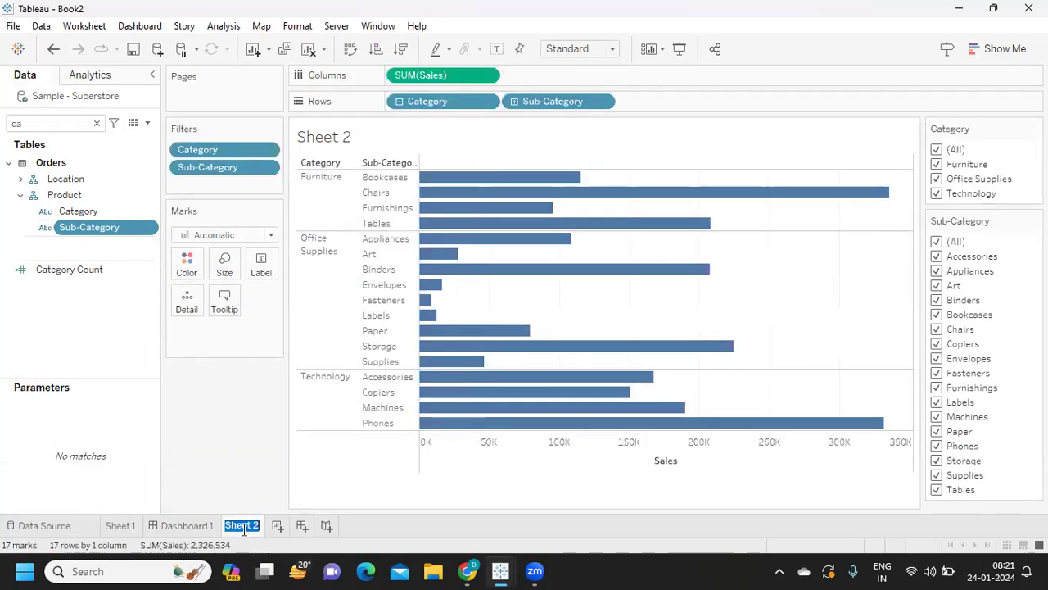
pyautogui.write('Cat Wise Sae')
pyautogui.press('BackSpace')
pyautogui.write('les')
pyautogui.click(316, 526)
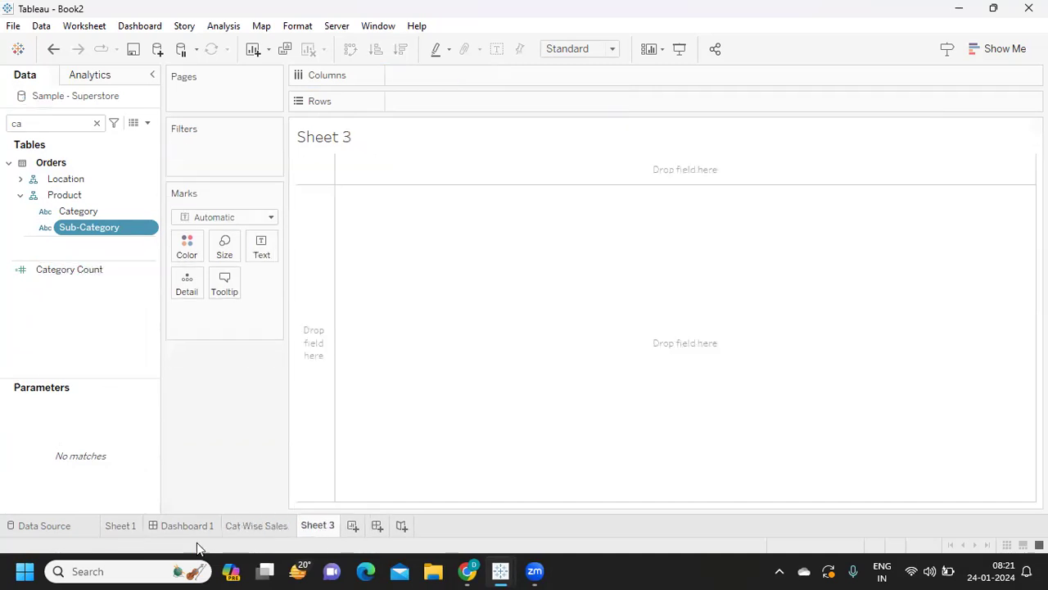
pyautogui.click(248, 526)
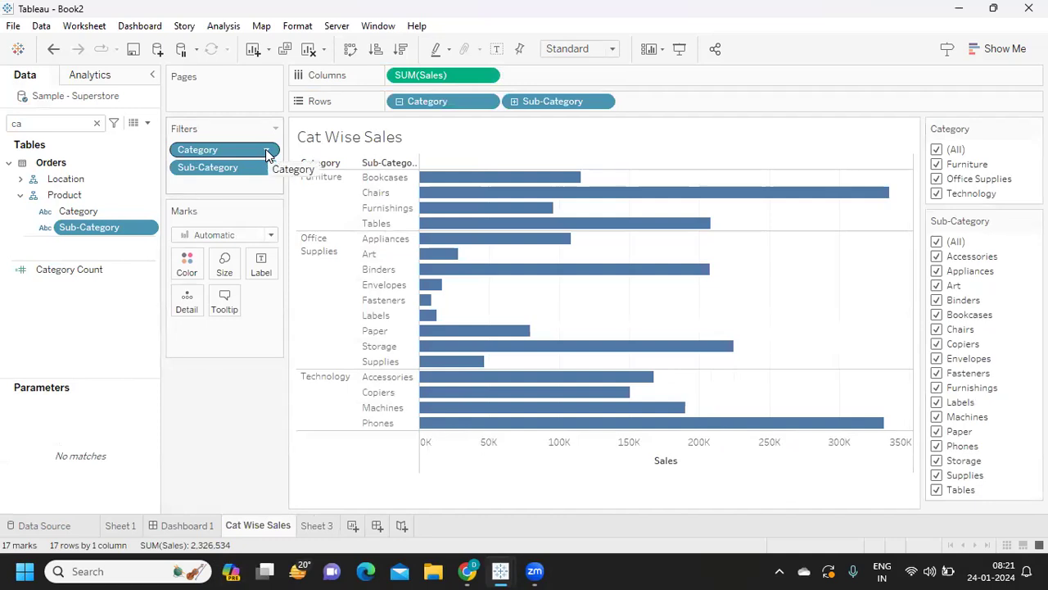
# - Apply the Category and Sub-Category filters to all worksheets using this data source
pyautogui.click(266, 152)
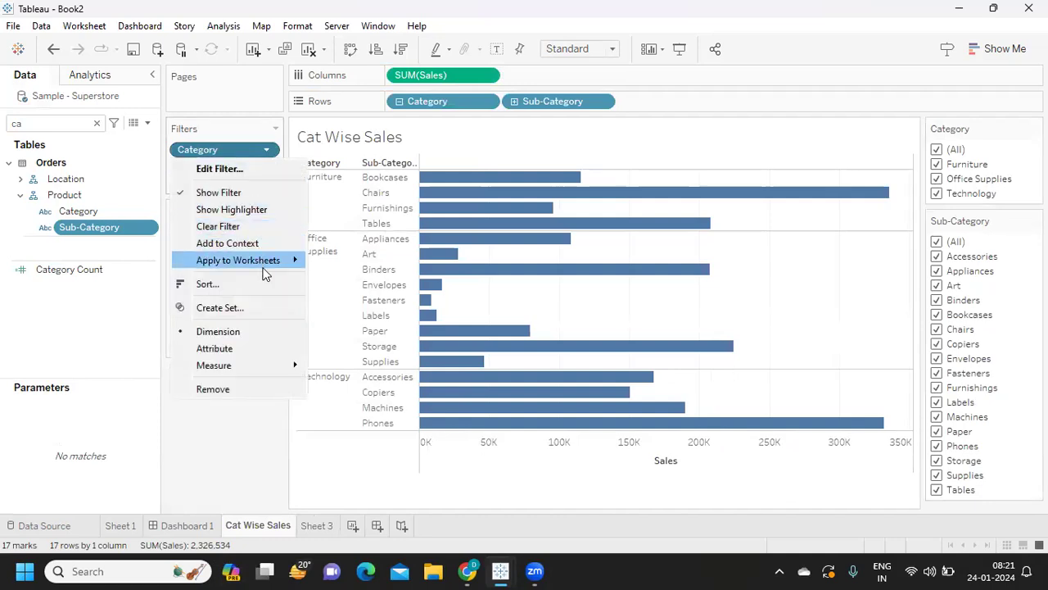
pyautogui.moveTo(264, 262)
pyautogui.click(377, 276)
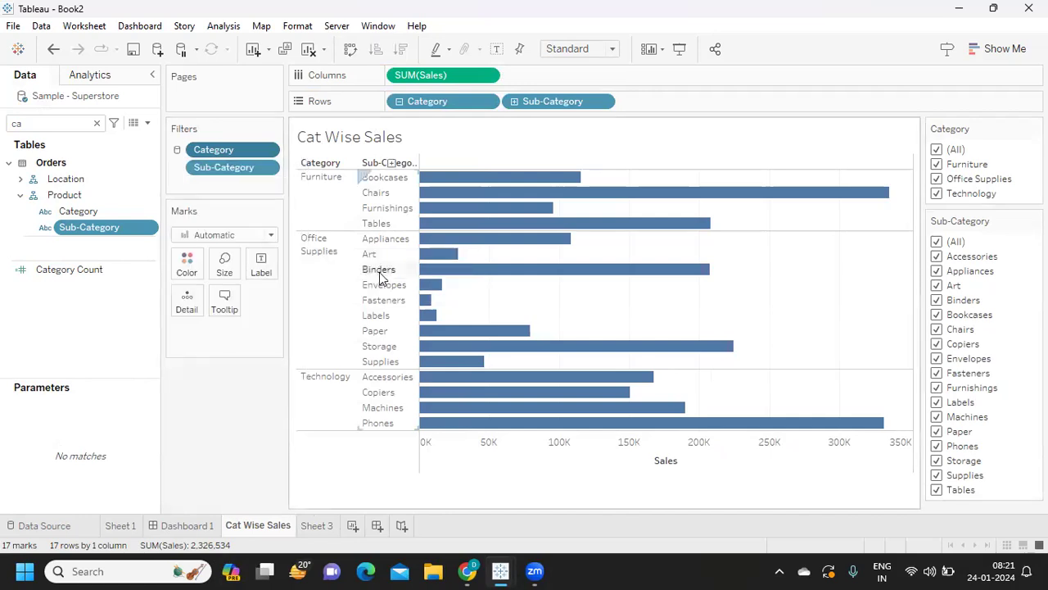
pyautogui.click(266, 152)
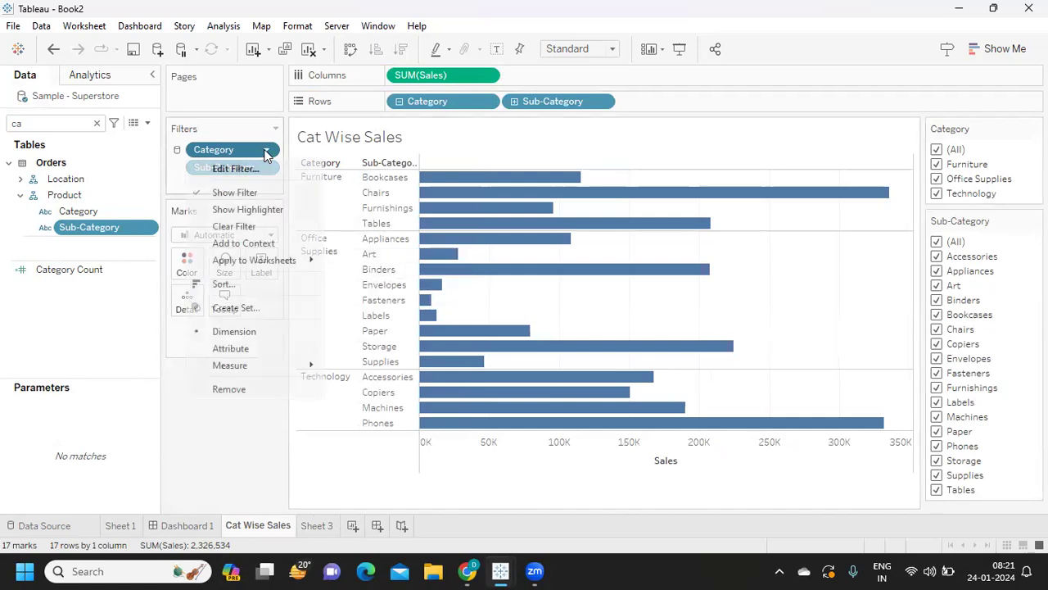
pyautogui.moveTo(282, 266)
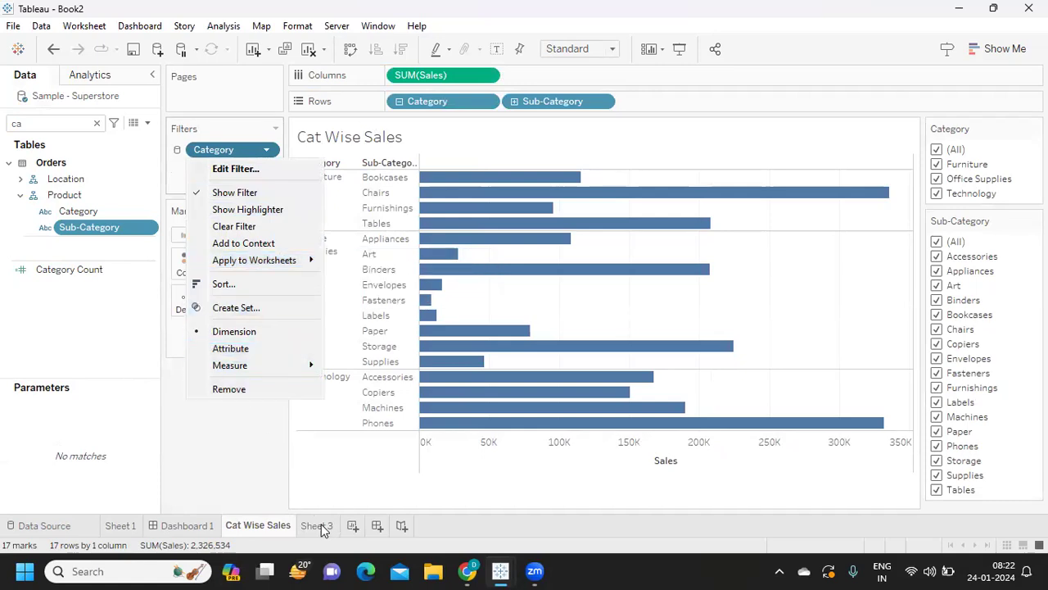
pyautogui.click(189, 175)
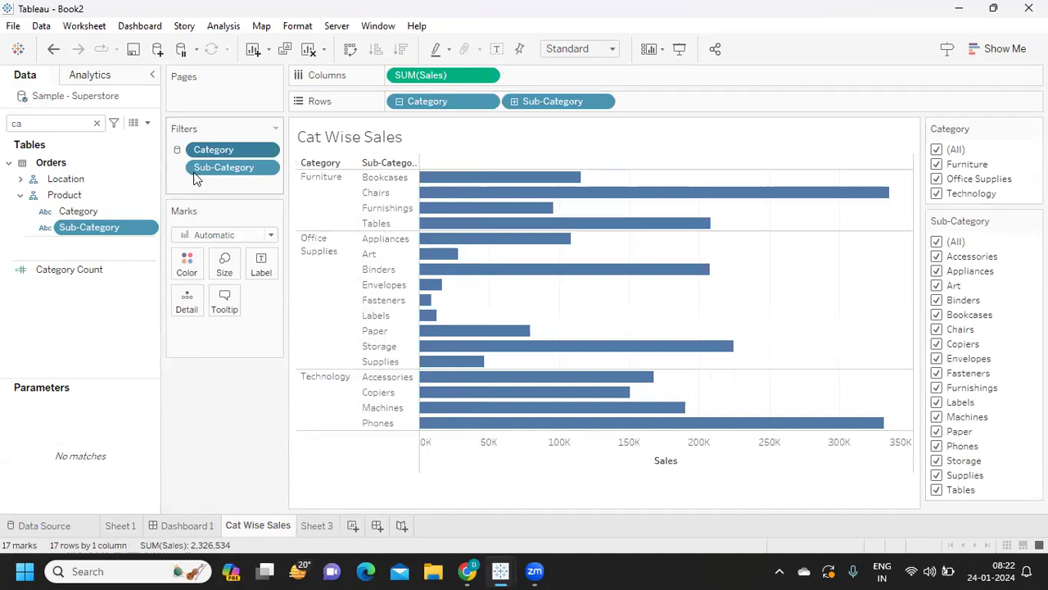
pyautogui.click(265, 170)
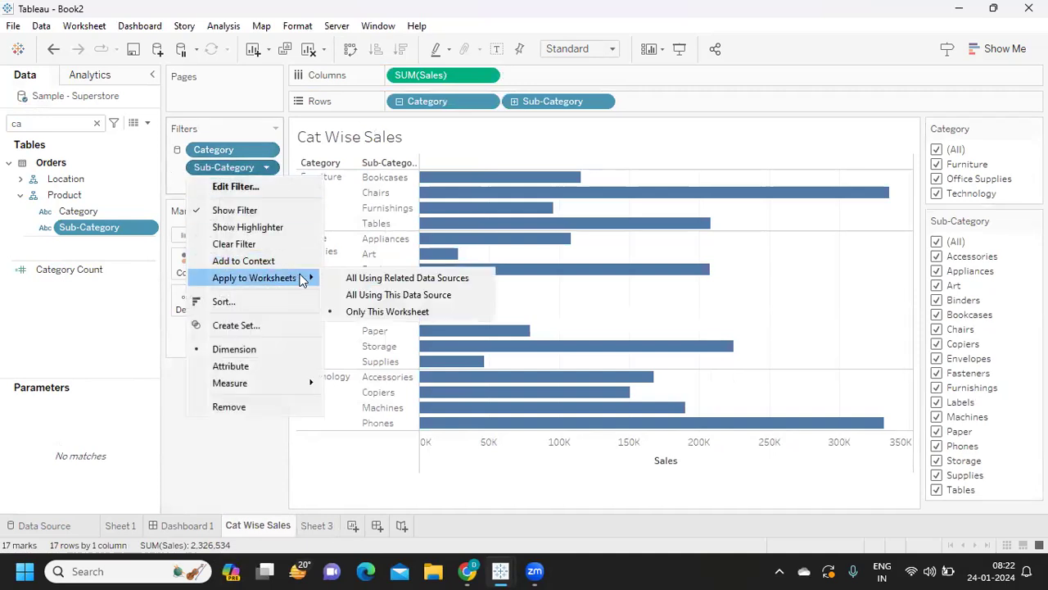
pyautogui.click(378, 295)
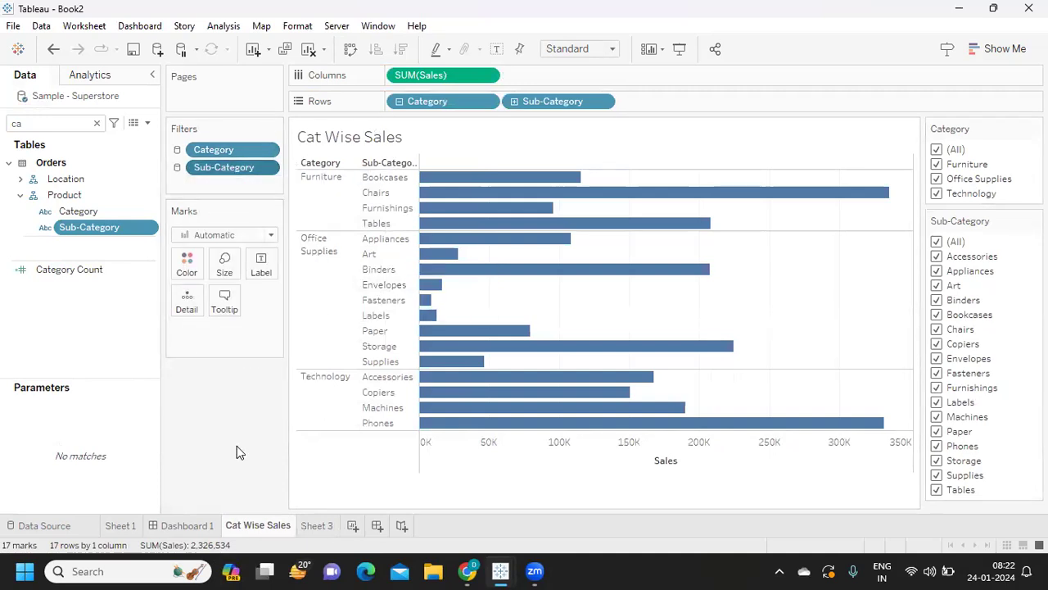
pyautogui.click(306, 526)
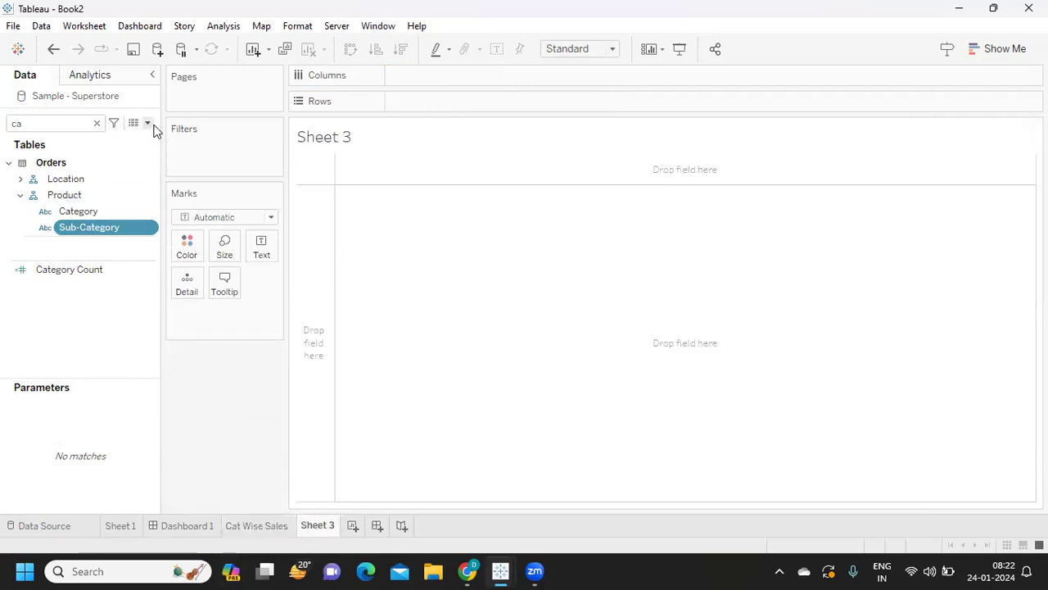
# - Show Category Count as text (3) on Sheet 3, then remove it from the view
pyautogui.moveTo(51, 274); pyautogui.dragTo(264, 250)
pyautogui.moveTo(316, 166)
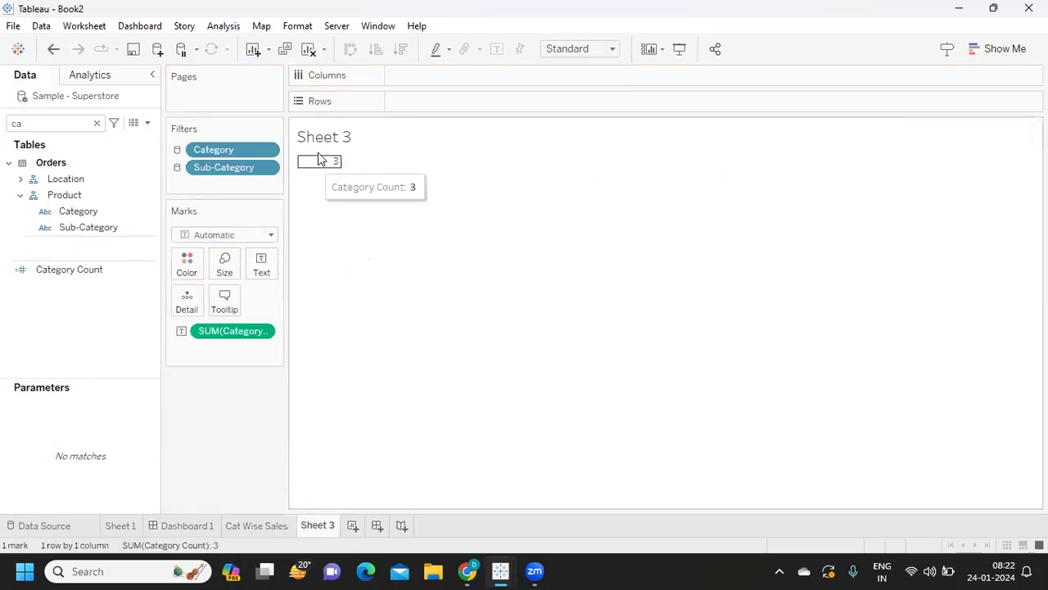
pyautogui.moveTo(222, 332); pyautogui.dragTo(212, 420)
pyautogui.click(69, 276)
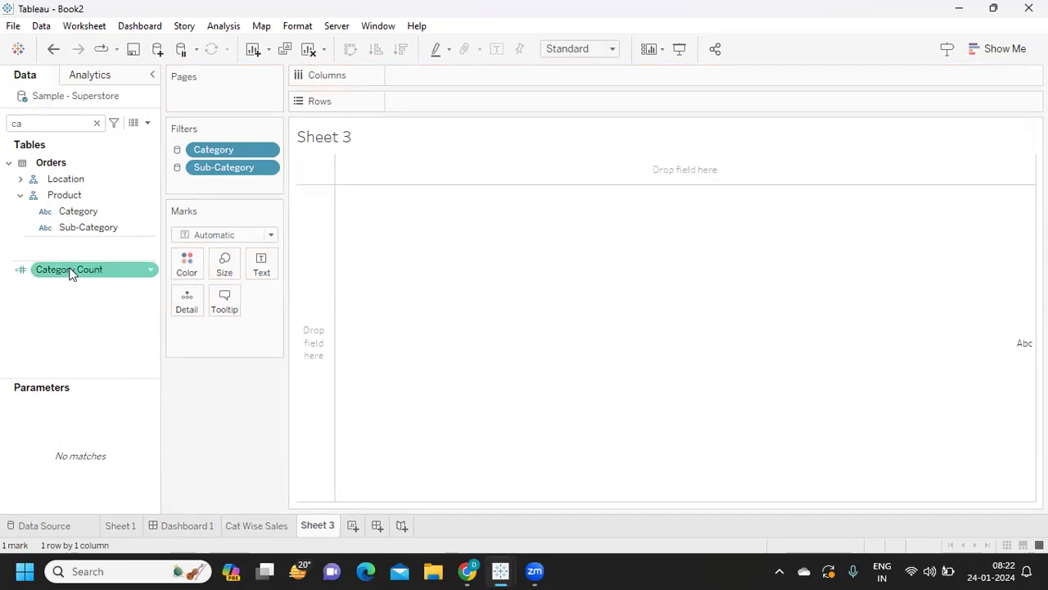
pyautogui.click(150, 271)
# - Create 'Category Count Parameter' whose range refreshes from Category Count when the workbook opens
pyautogui.moveTo(231, 192)
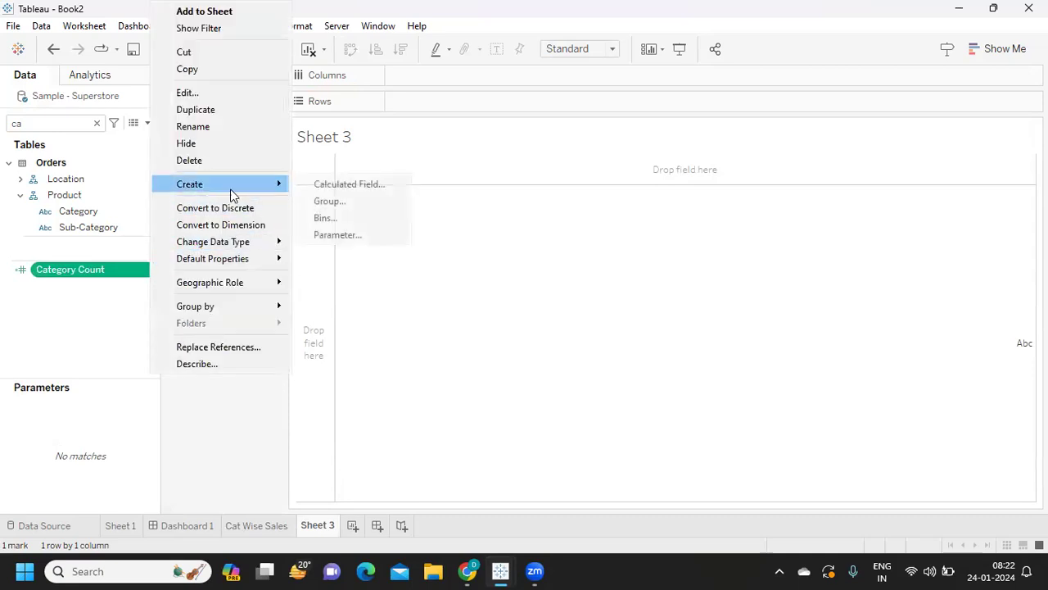
pyautogui.click(341, 235)
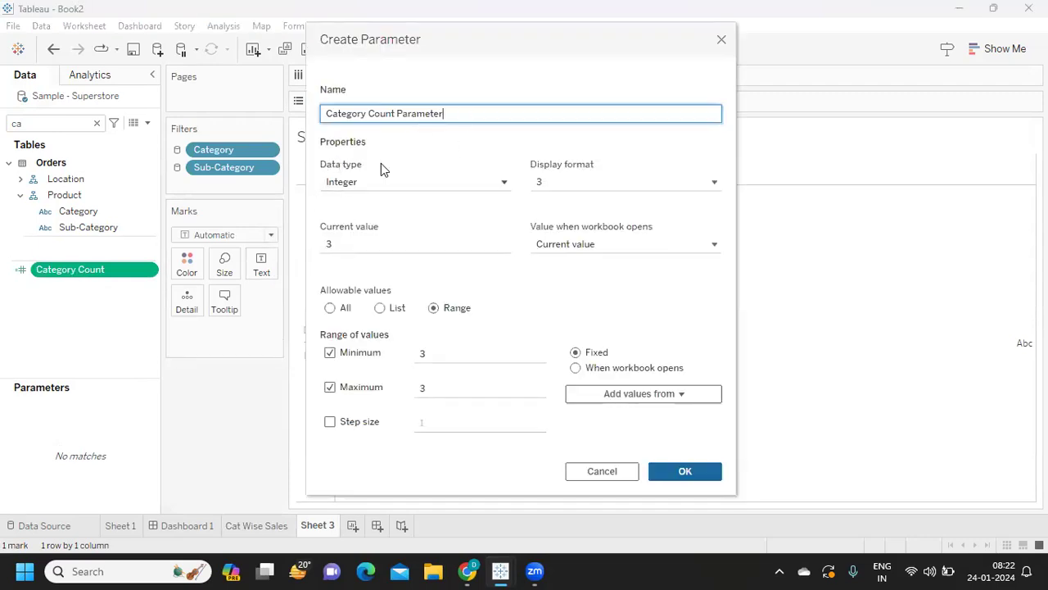
pyautogui.click(576, 367)
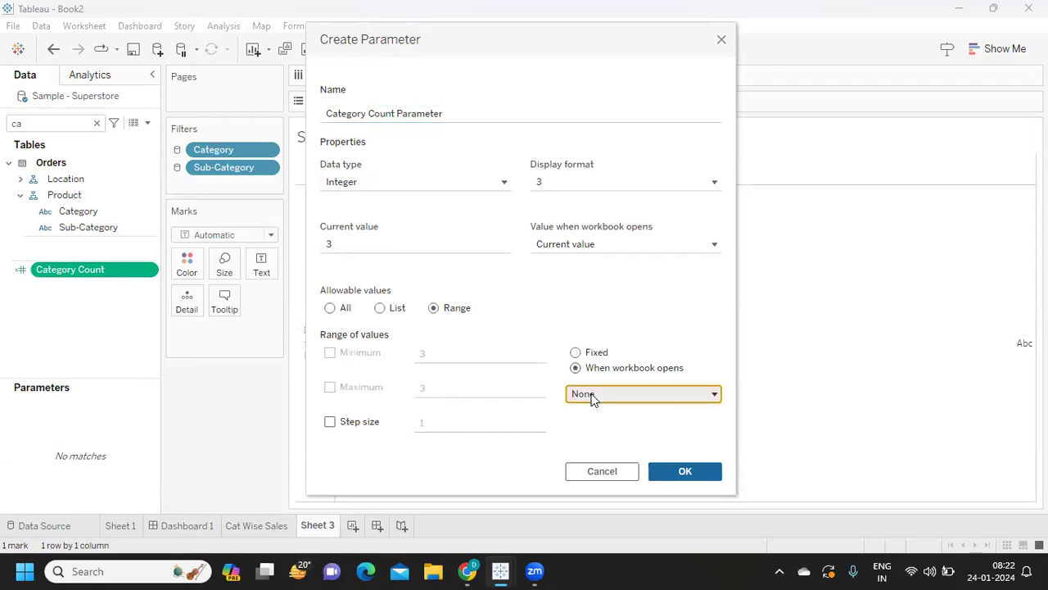
pyautogui.click(590, 396)
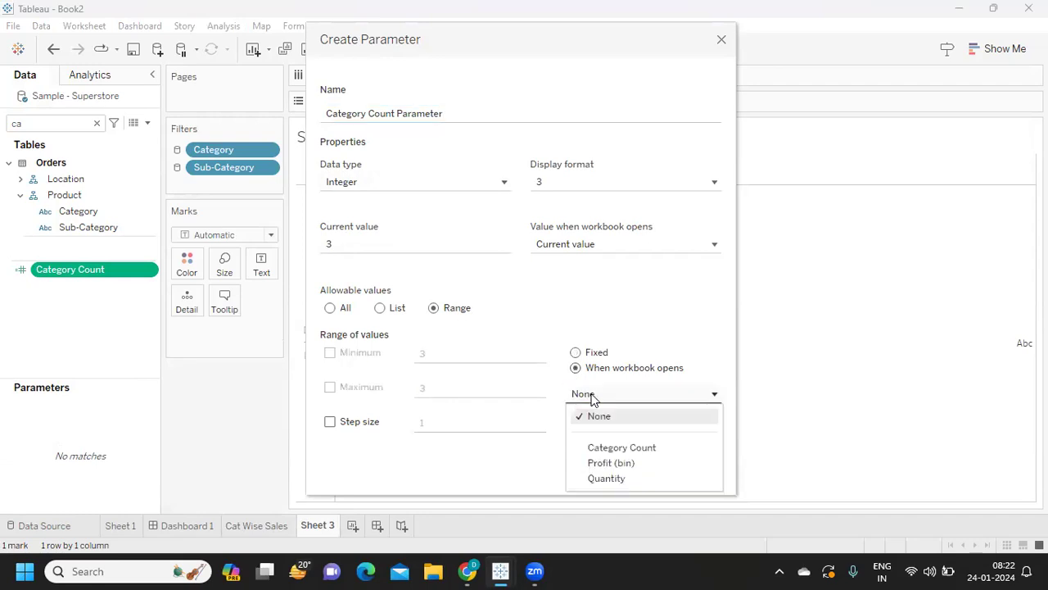
pyautogui.click(609, 447)
pyautogui.click(682, 479)
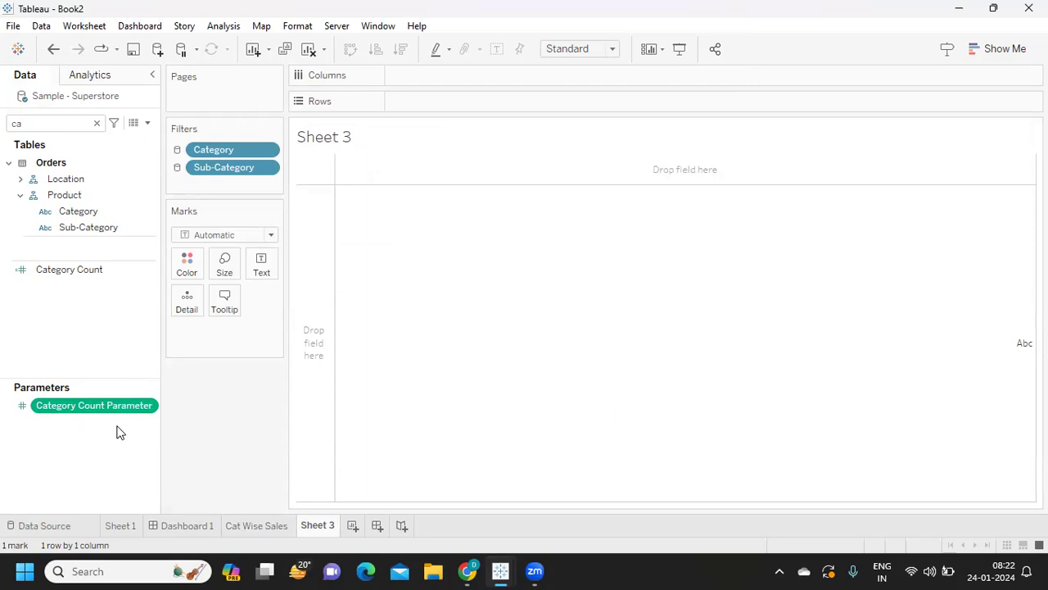
pyautogui.click(97, 123)
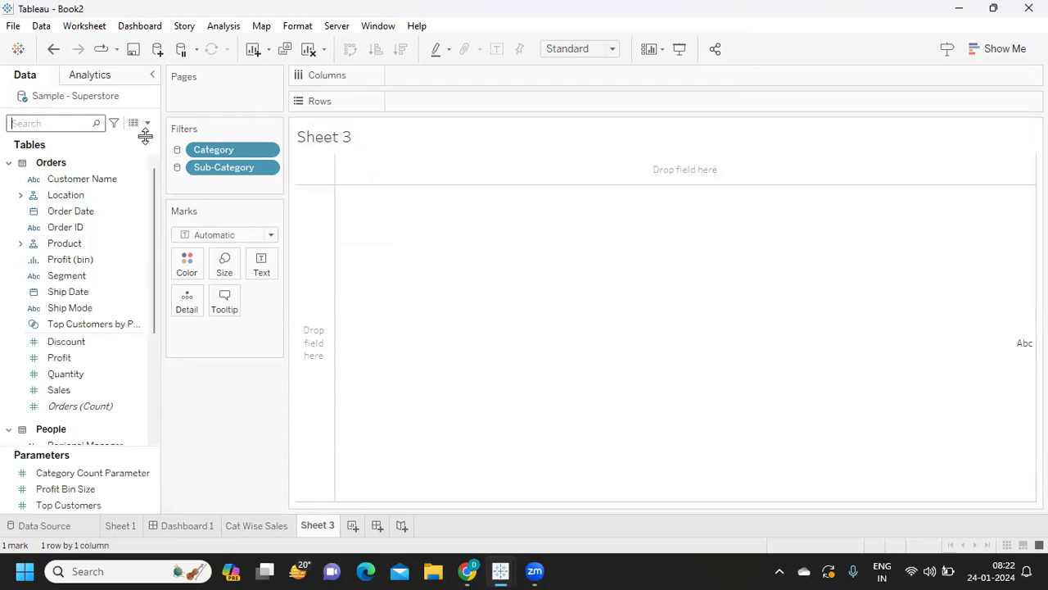
# - Start calculated field 'Category Filters Selected' with IF {FIXED :COUNT([Category])} = ..
pyautogui.click(147, 123)
pyautogui.click(99, 138)
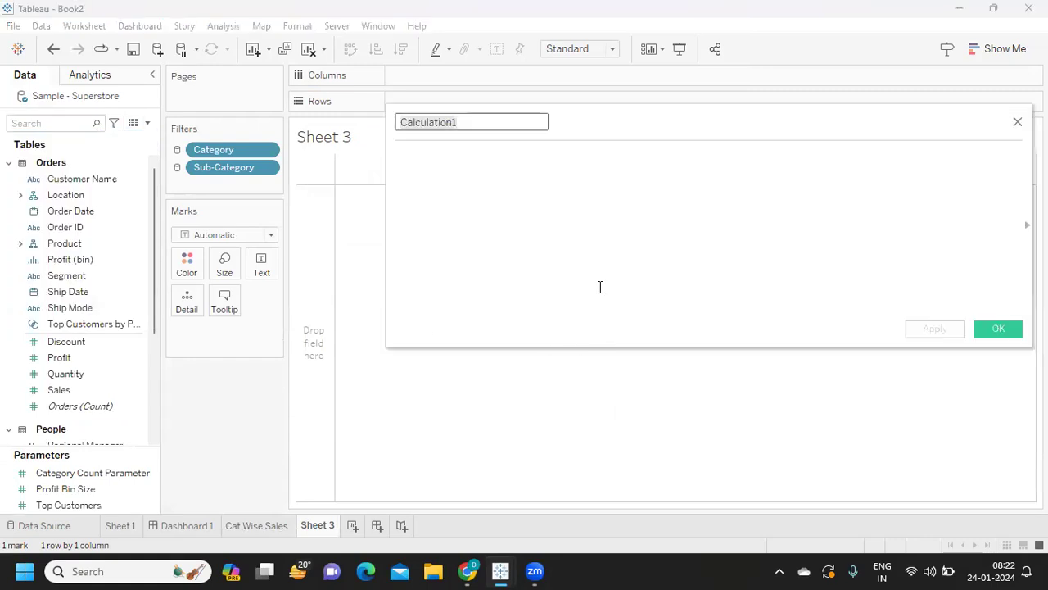
pyautogui.write('Category ')
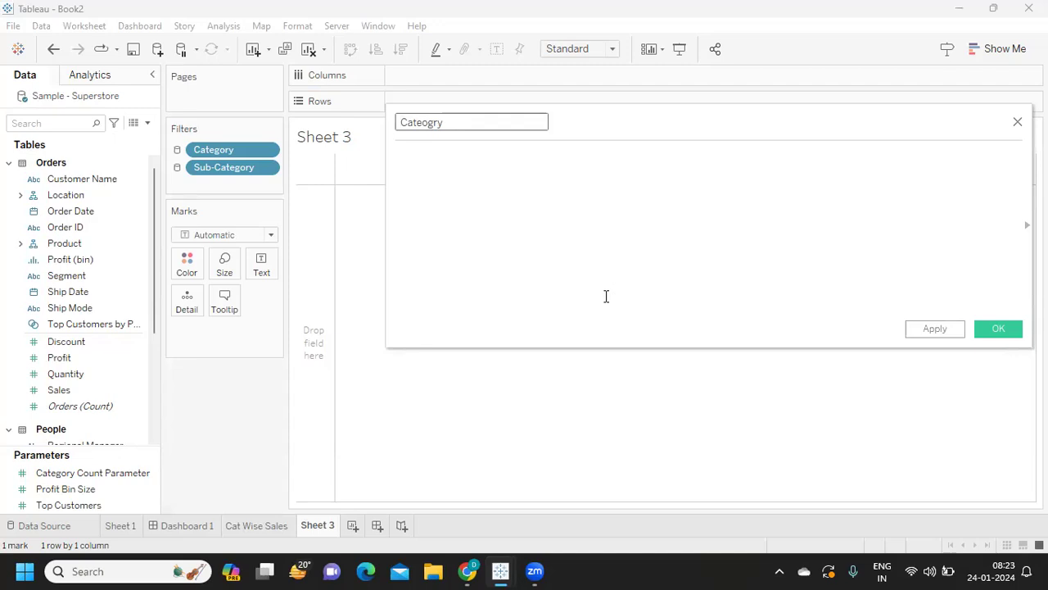
pyautogui.write('Filters Selected')
pyautogui.press('Tab')
pyautogui.write('IF {fix')
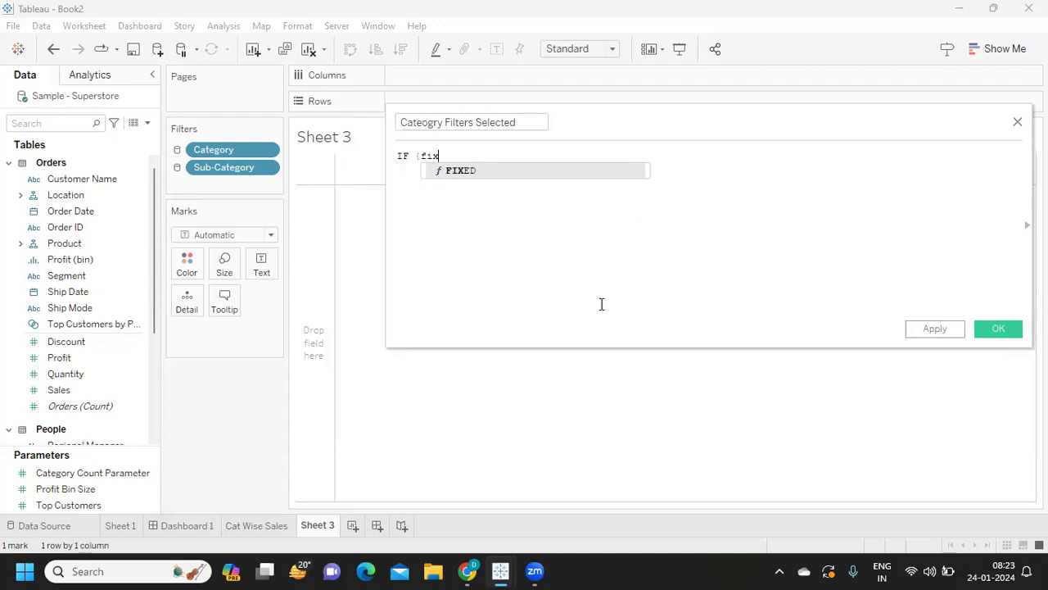
pyautogui.press('Return')
pyautogui.write(':')
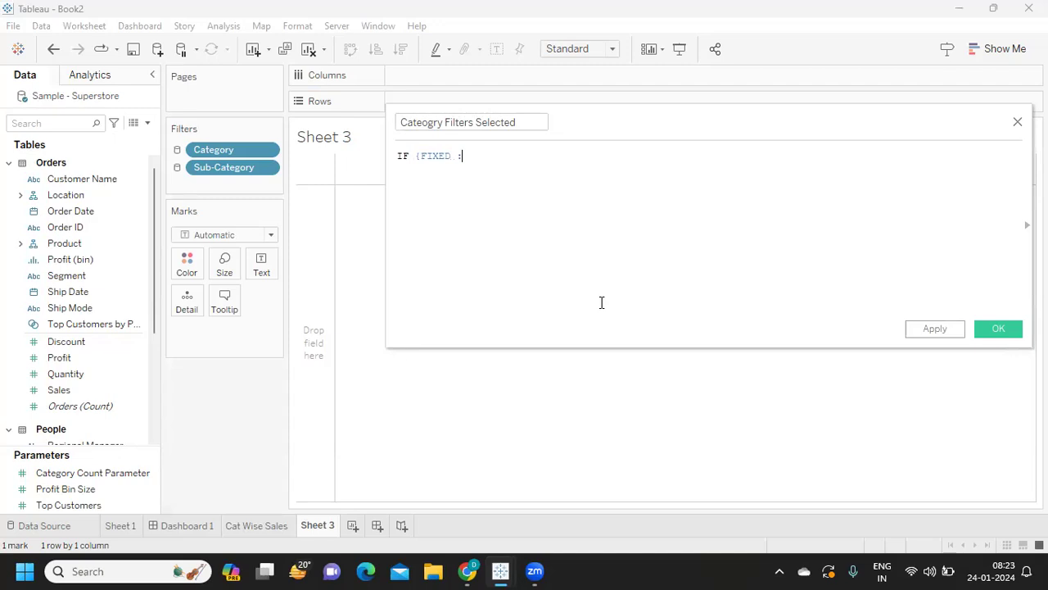
pyautogui.write('coun')
pyautogui.press('Return')
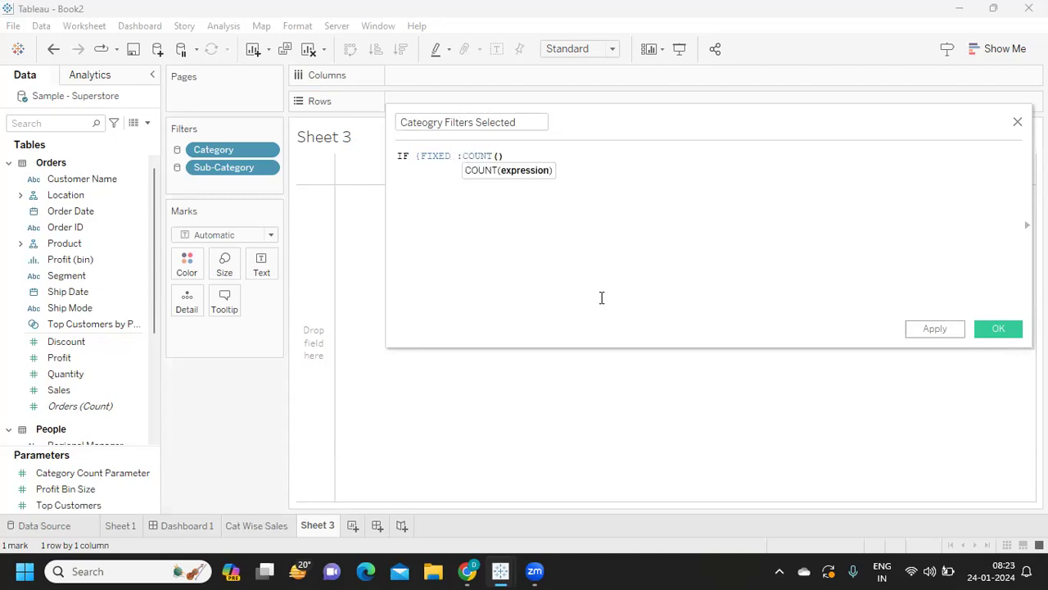
pyautogui.write('cat')
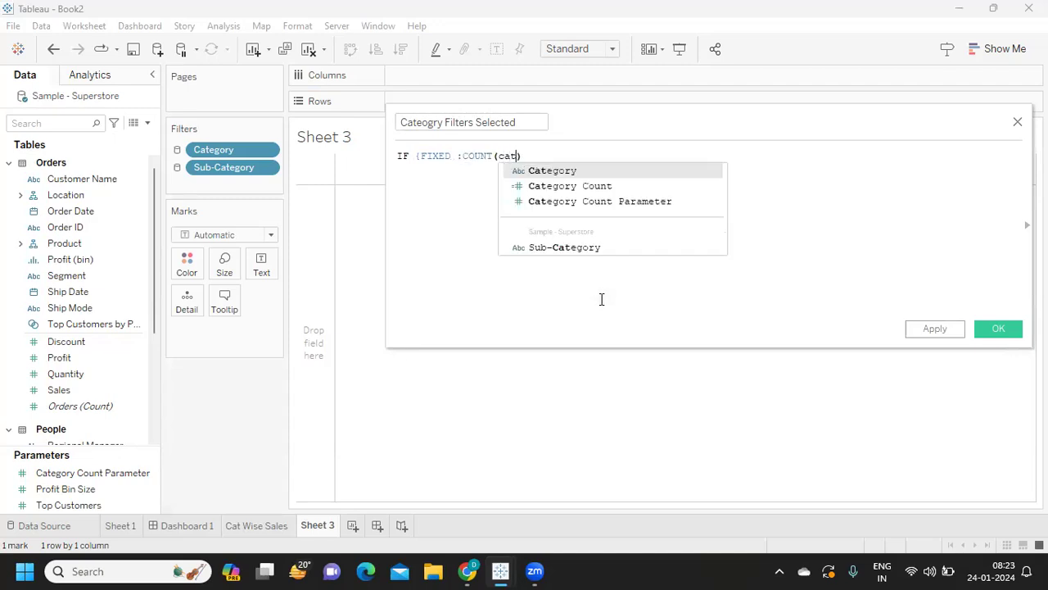
pyautogui.press('Return')
pyautogui.write('} = ')
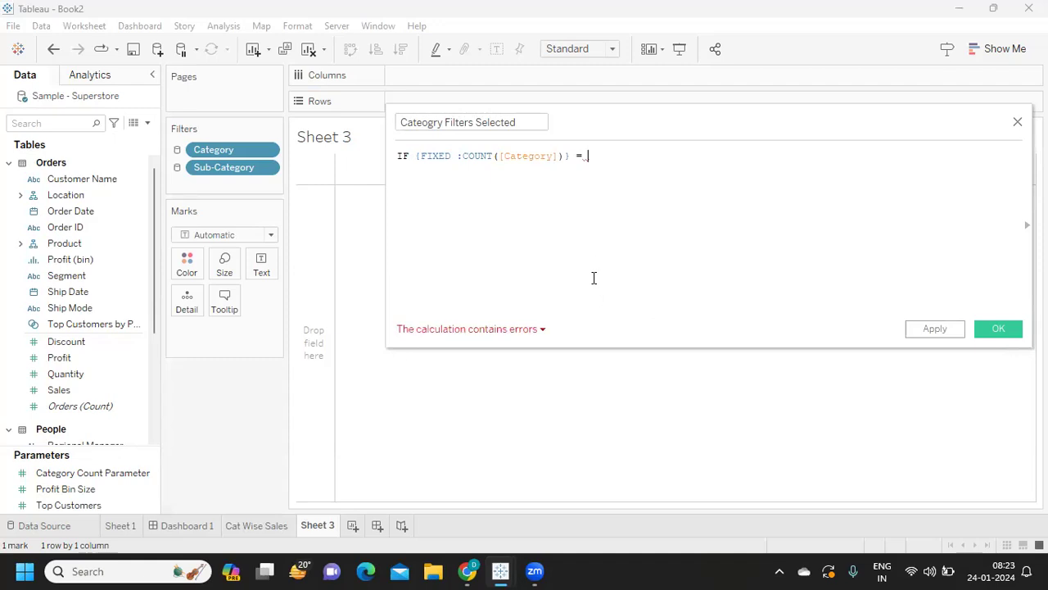
pyautogui.write('cat')
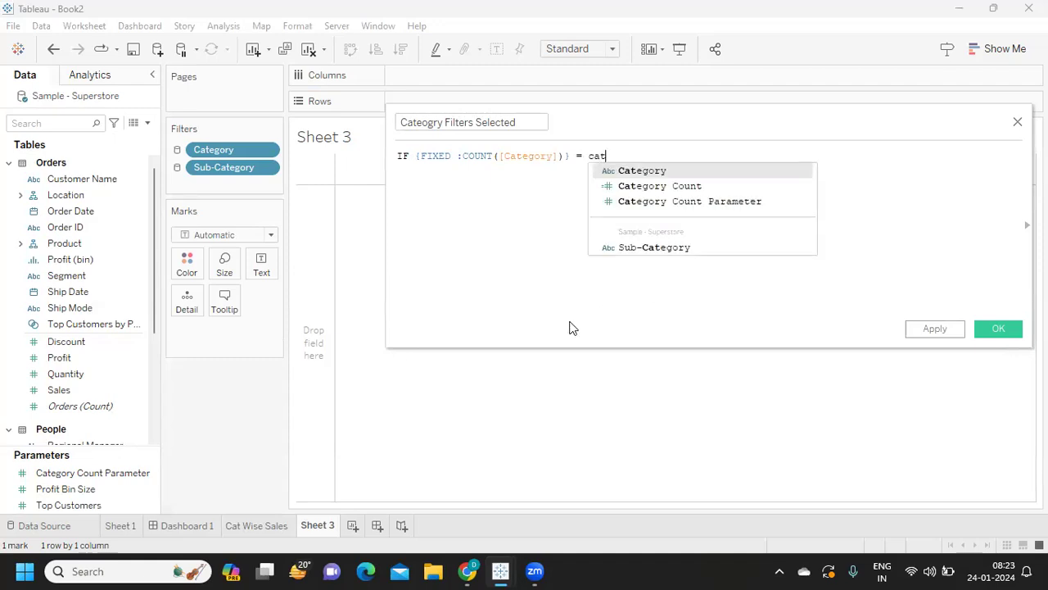
# - Finish the formula with [Category Count Parameter] THEN 'All' ELSE [Category] END and save it
pyautogui.click(640, 202)
pyautogui.write('THEN')
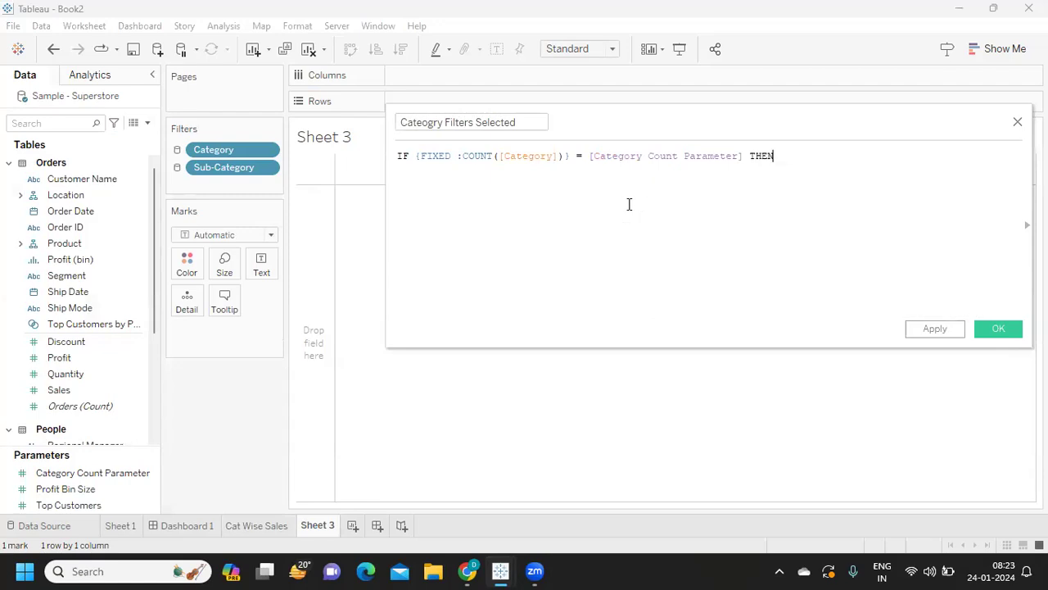
pyautogui.write(" 'All'")
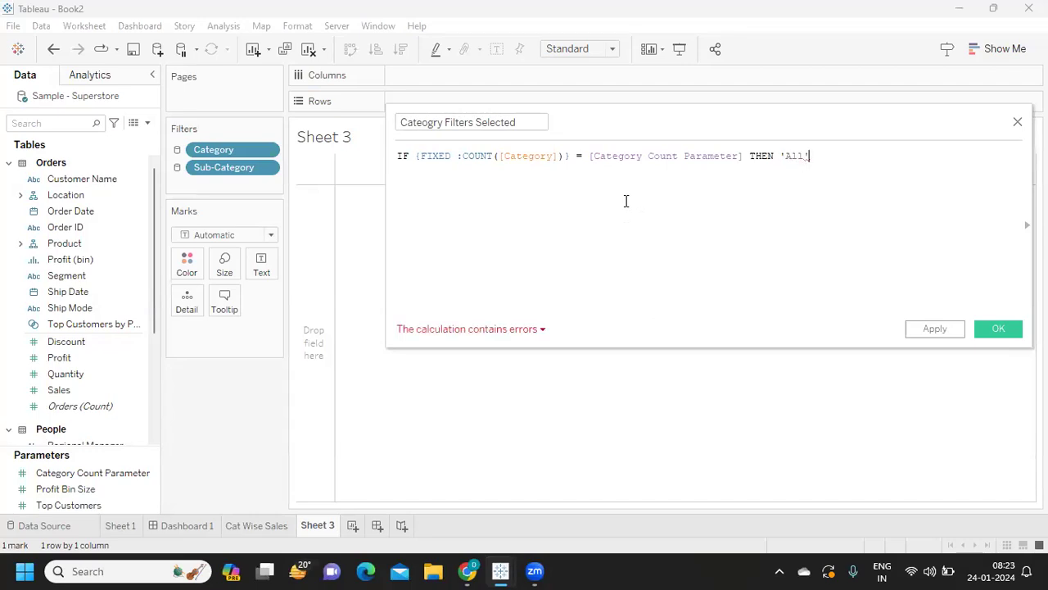
pyautogui.press('Return')
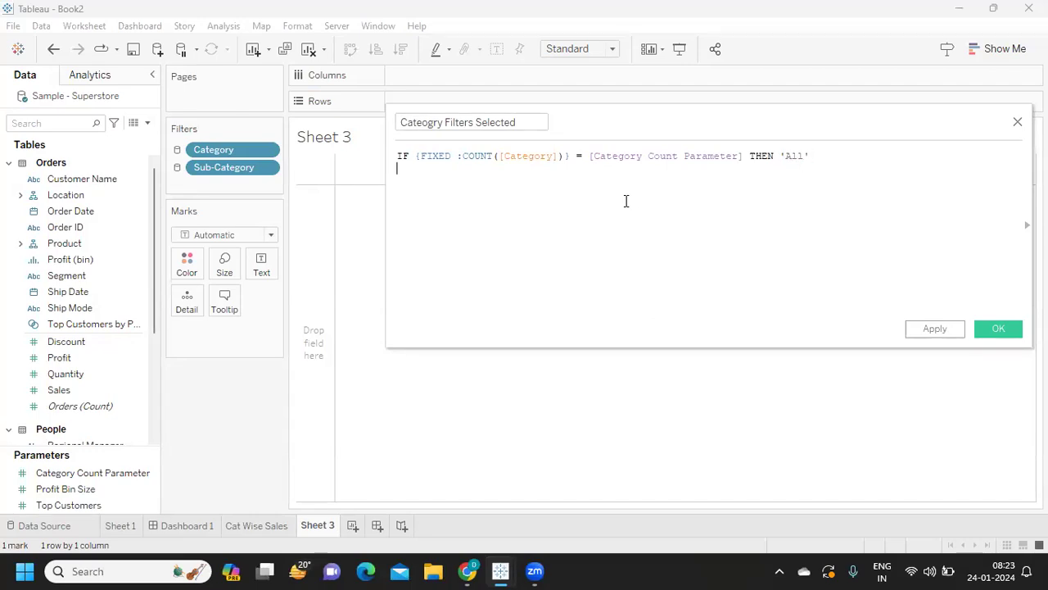
pyautogui.write('ELSE ca')
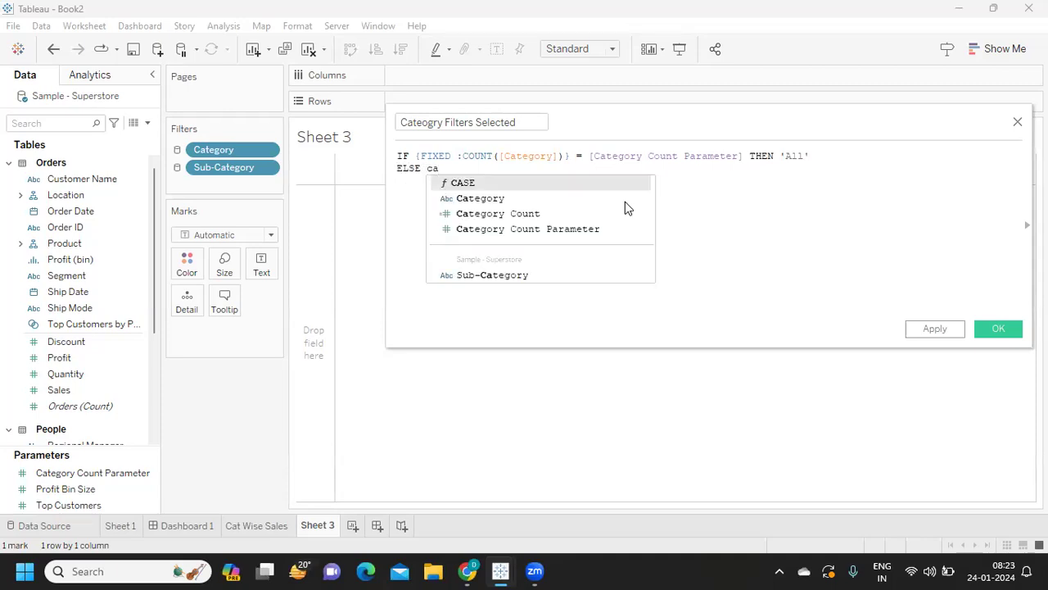
pyautogui.press('Down')
pyautogui.press('Return')
pyautogui.write('end')
pyautogui.press('Return')
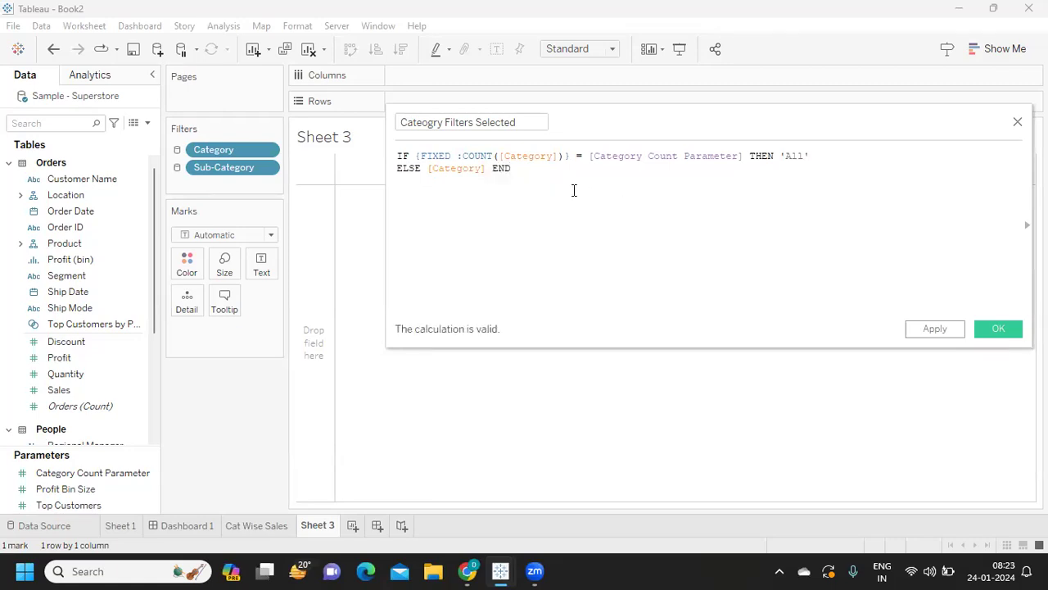
pyautogui.moveTo(565, 175); pyautogui.dragTo(385, 158)
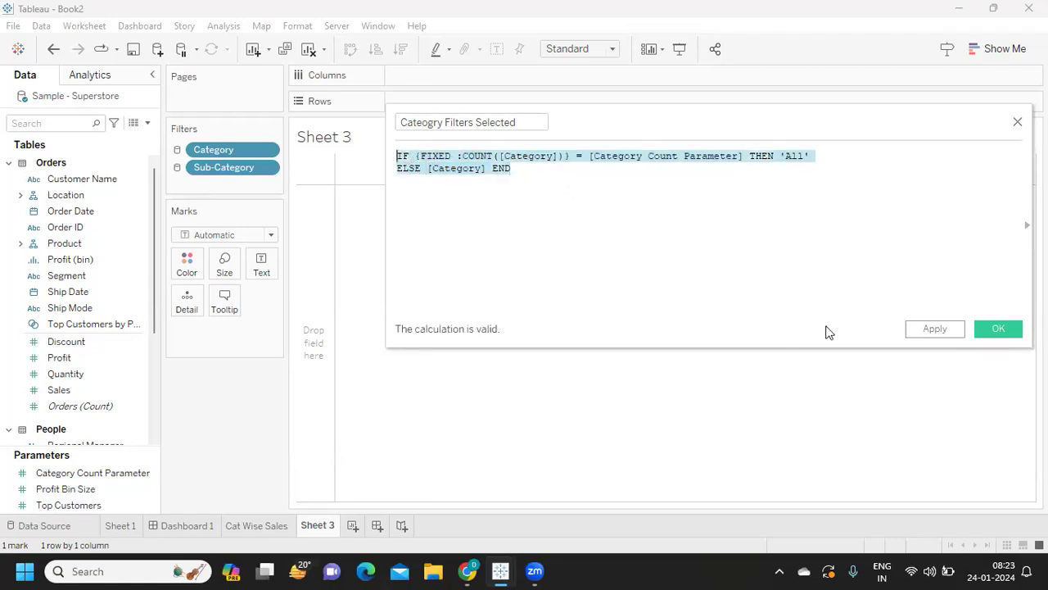
pyautogui.click(941, 329)
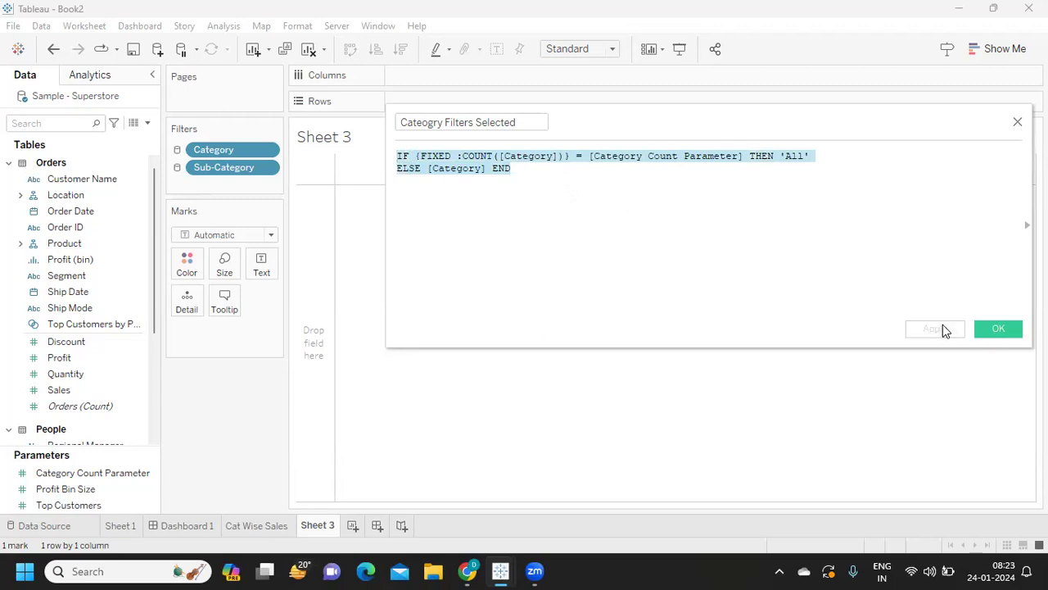
pyautogui.click(987, 326)
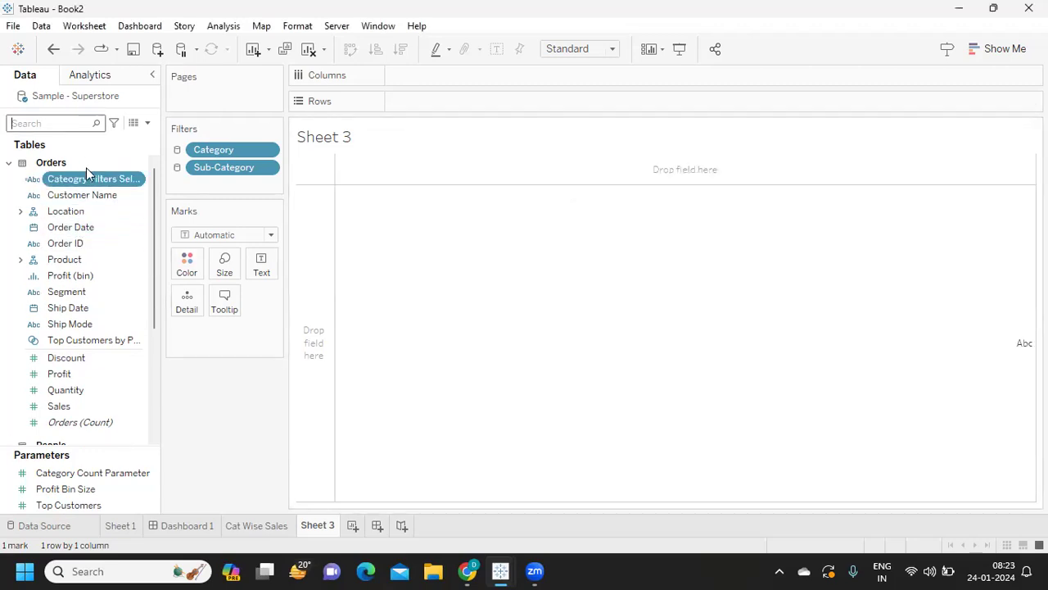
# - Put Category Filters Selected on Rows and add the Category filter to context
pyautogui.moveTo(110, 175); pyautogui.dragTo(481, 102)
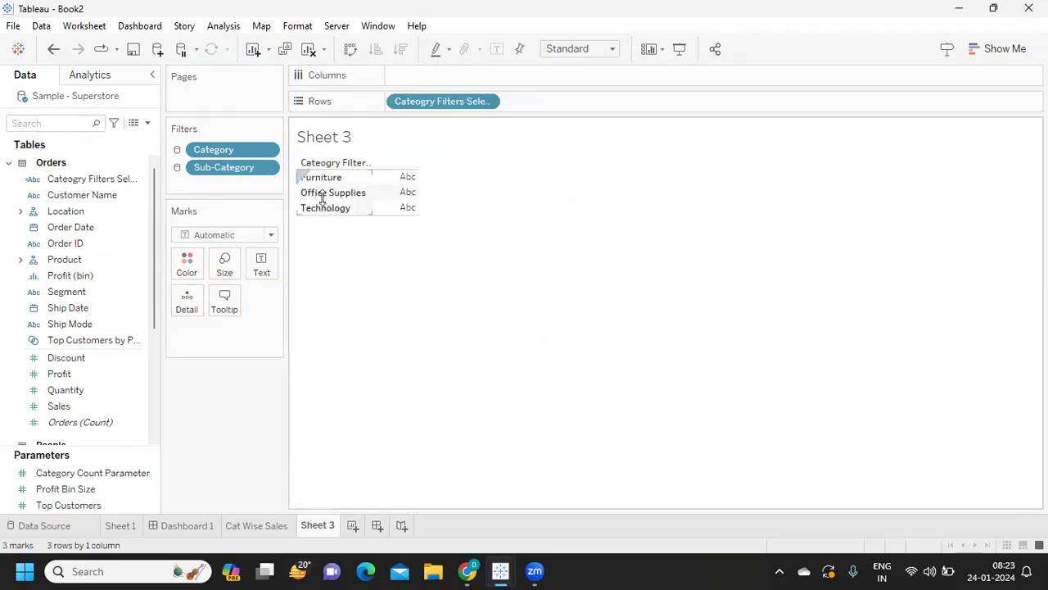
pyautogui.click(267, 150)
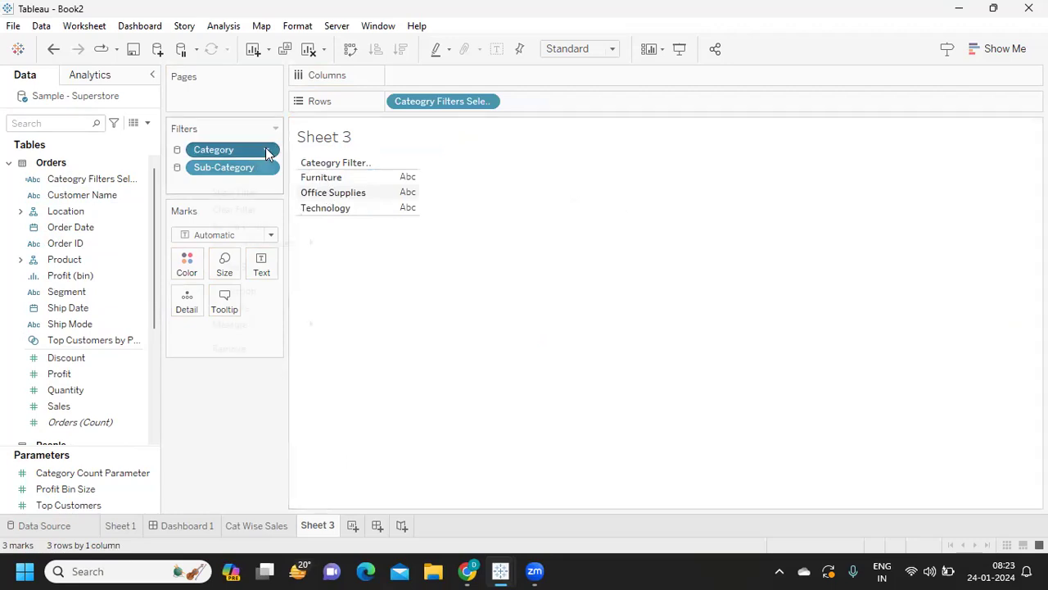
pyautogui.click(229, 225)
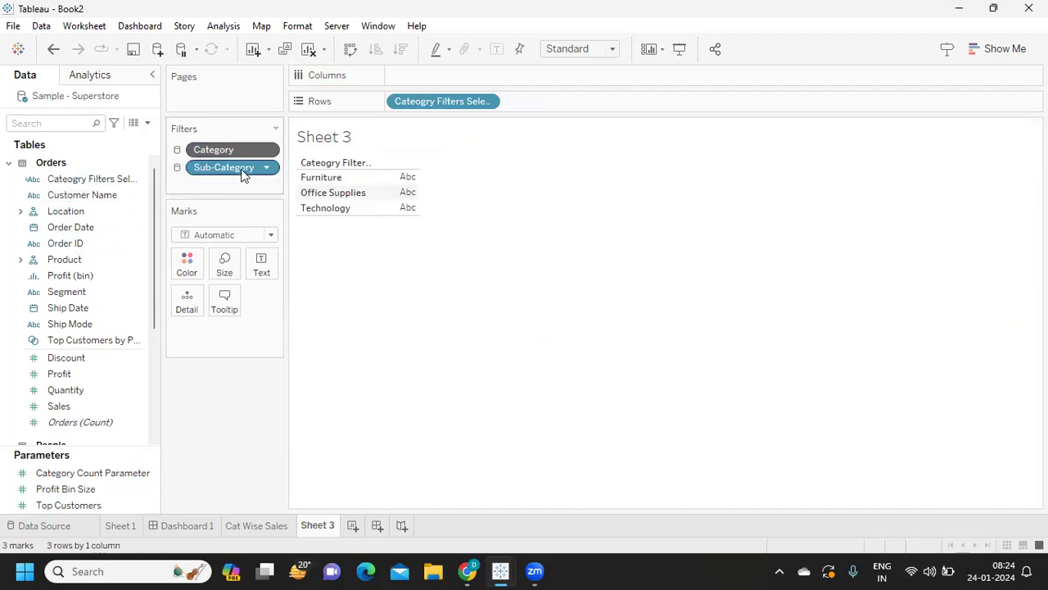
# - Search the fields for 'ca' and show the Category filter card on Sheet 3
pyautogui.click(29, 128)
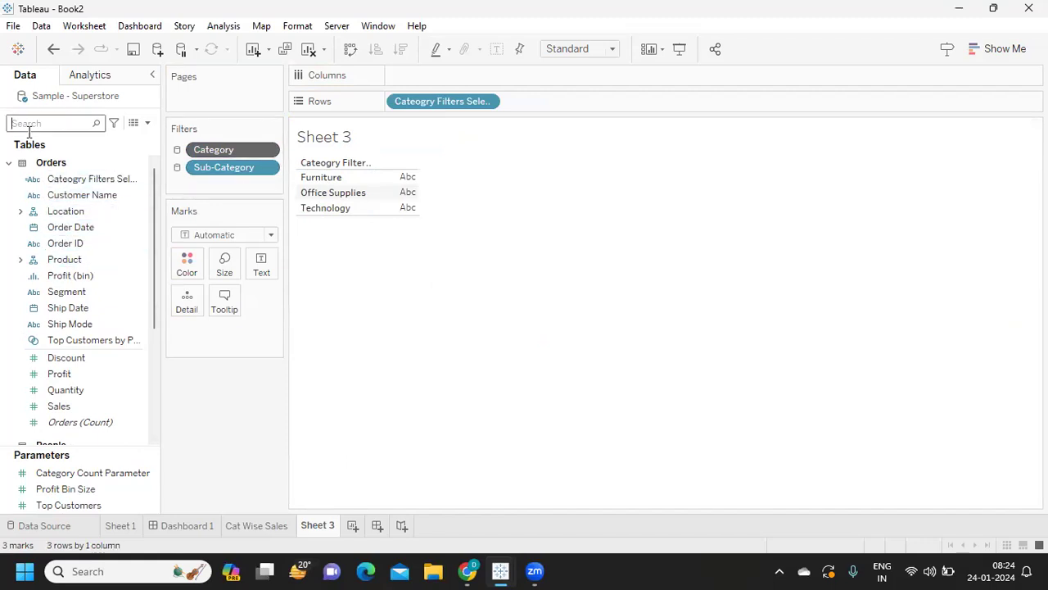
pyautogui.write('ca')
pyautogui.click(154, 229)
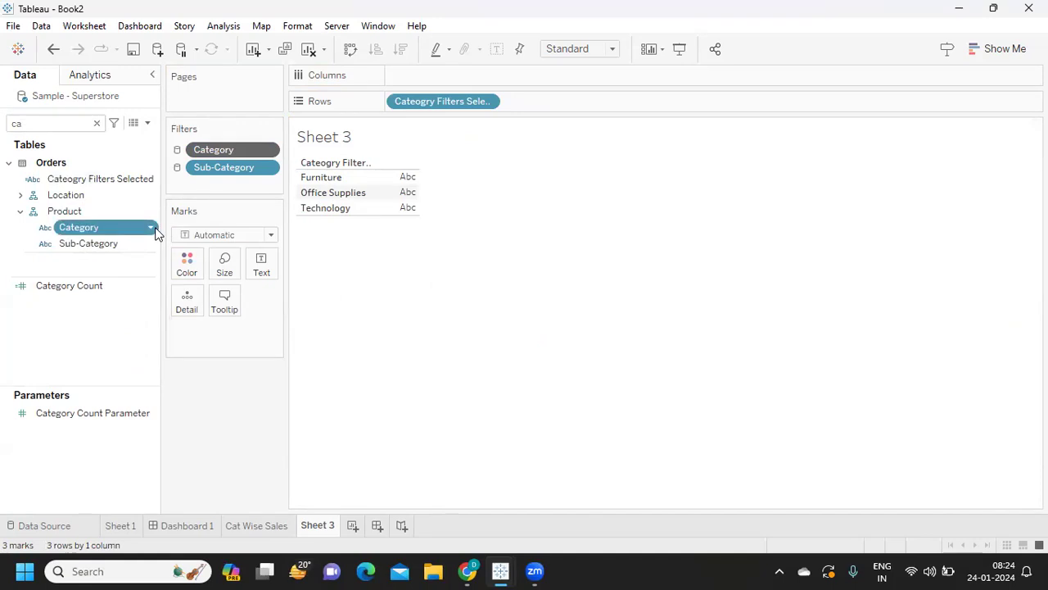
pyautogui.click(152, 228)
pyautogui.click(201, 255)
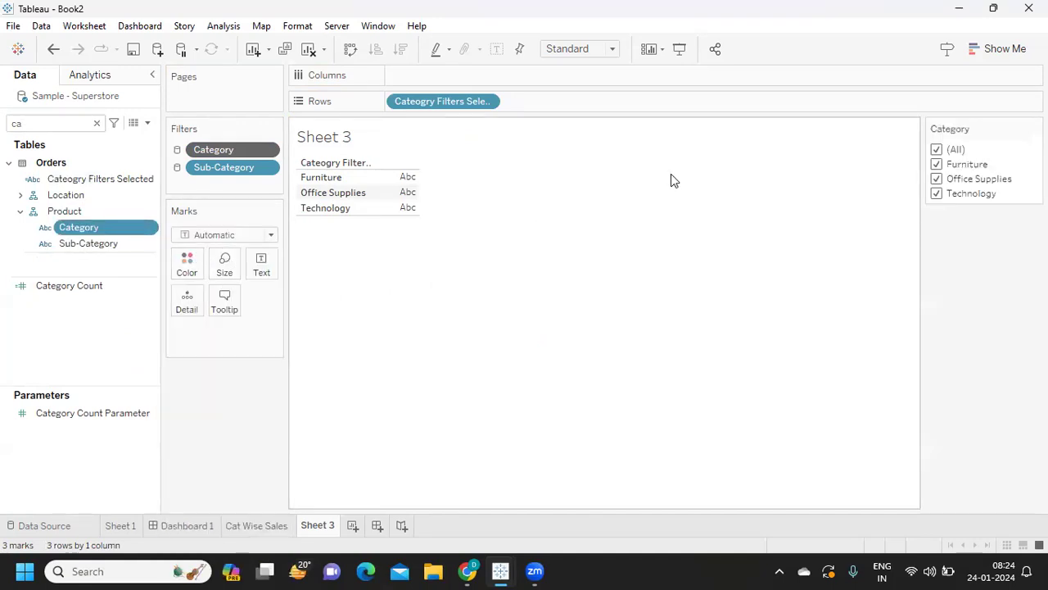
# - Test the Category filter with Furniture only, restore (All), and clear the field search
pyautogui.click(936, 150)
pyautogui.click(937, 165)
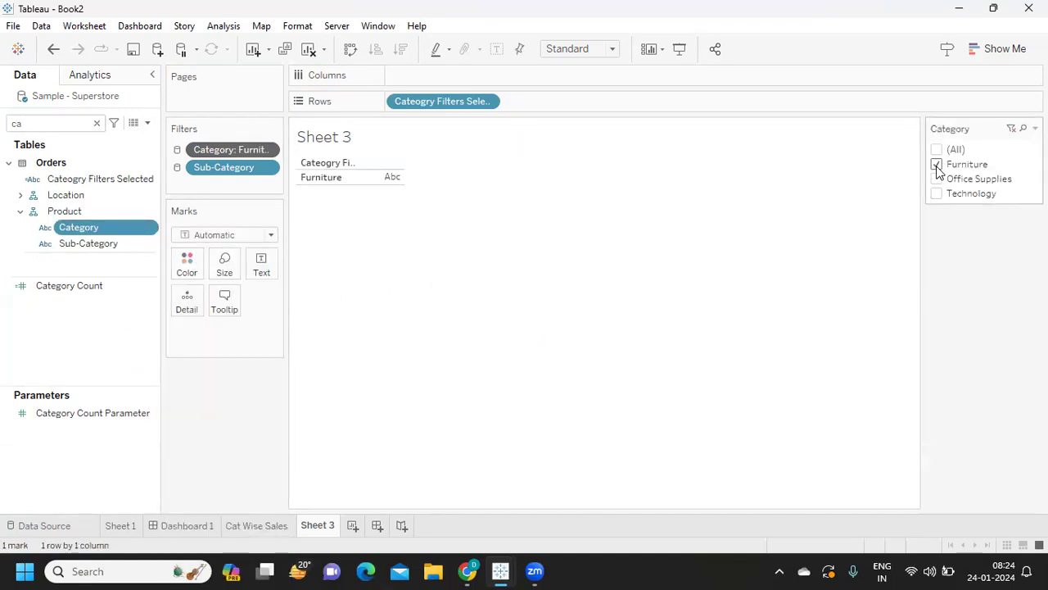
pyautogui.click(936, 150)
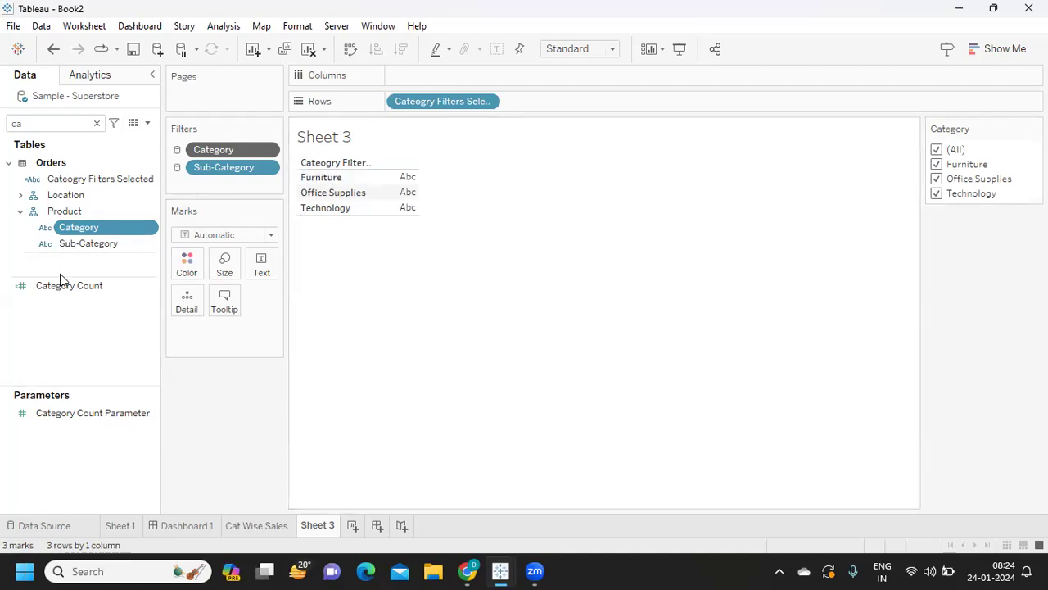
pyautogui.click(96, 123)
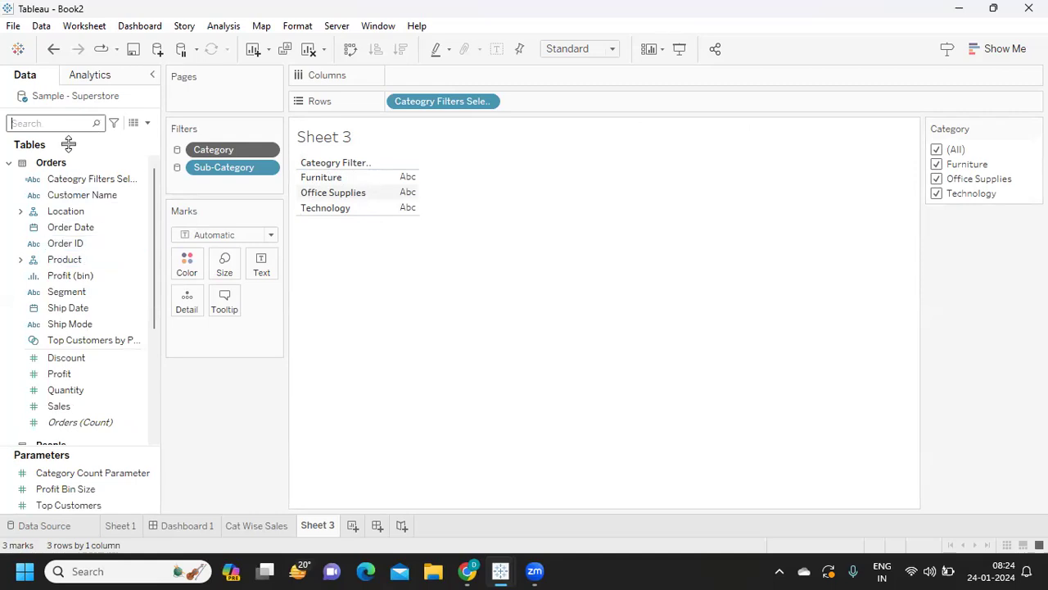
# - Change COUNT to COUNTD in the Category Filters Selected calculation and save it
pyautogui.click(137, 179)
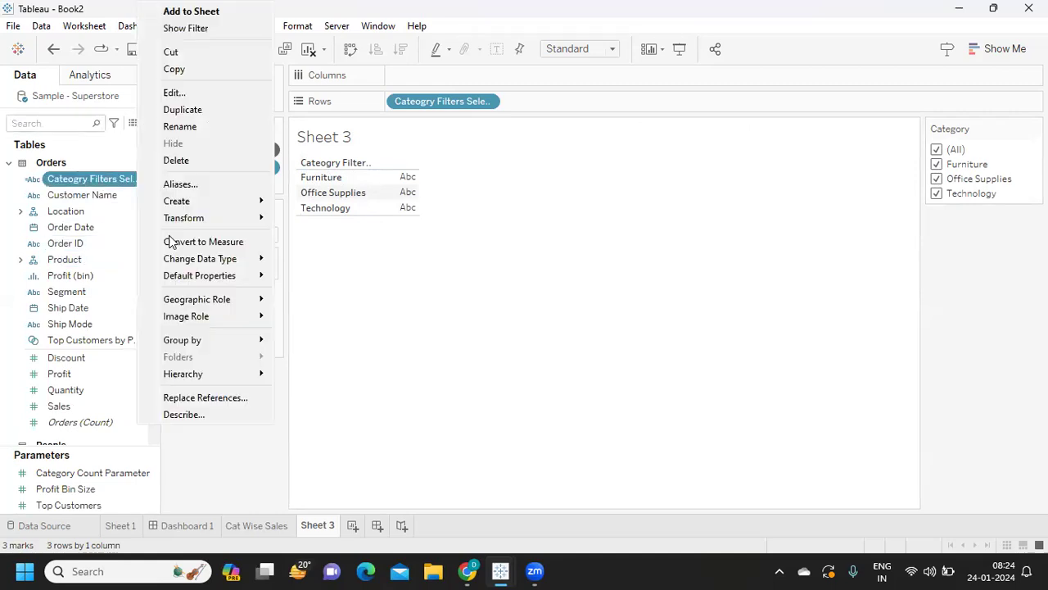
pyautogui.click(183, 95)
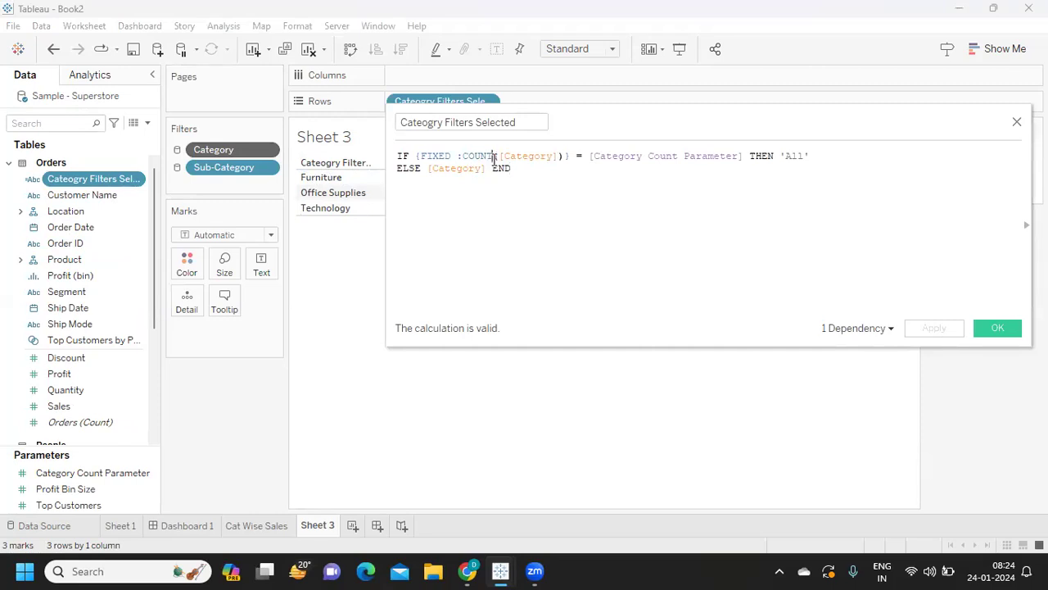
pyautogui.click(495, 155)
pyautogui.write('D')
pyautogui.press('Right')
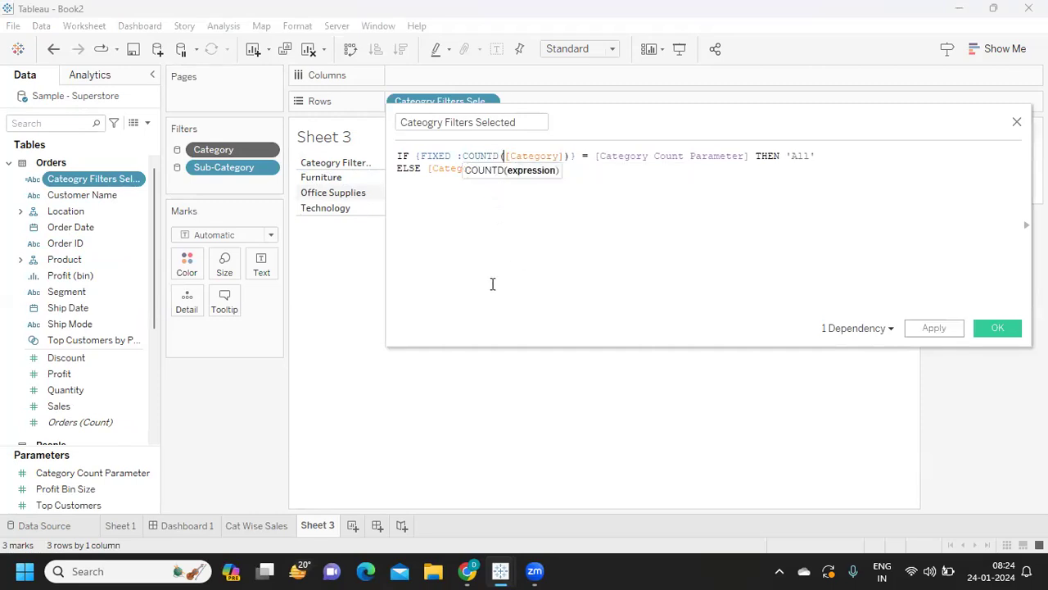
pyautogui.click(940, 327)
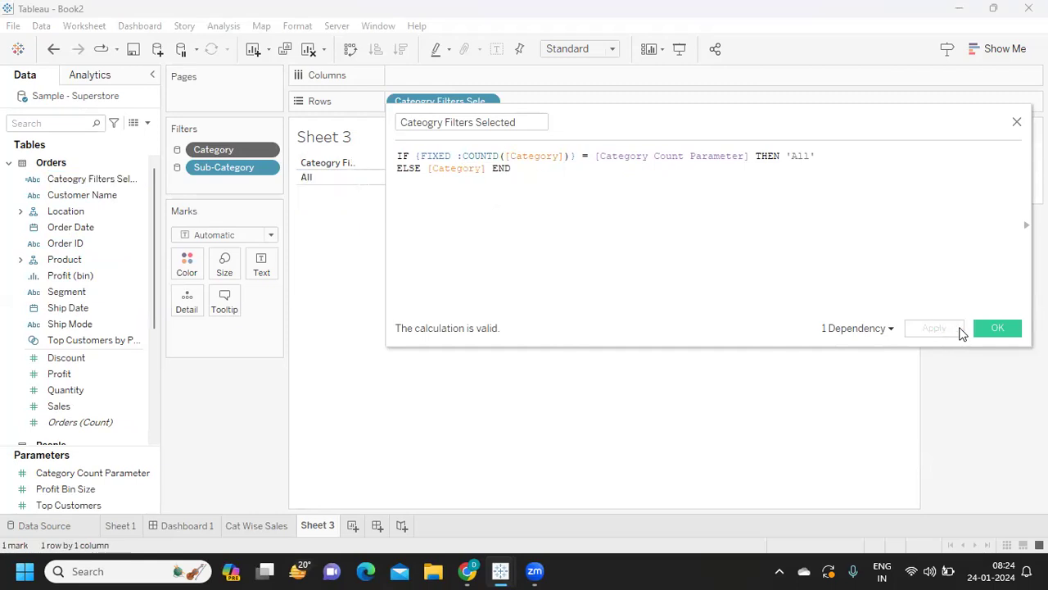
pyautogui.click(998, 328)
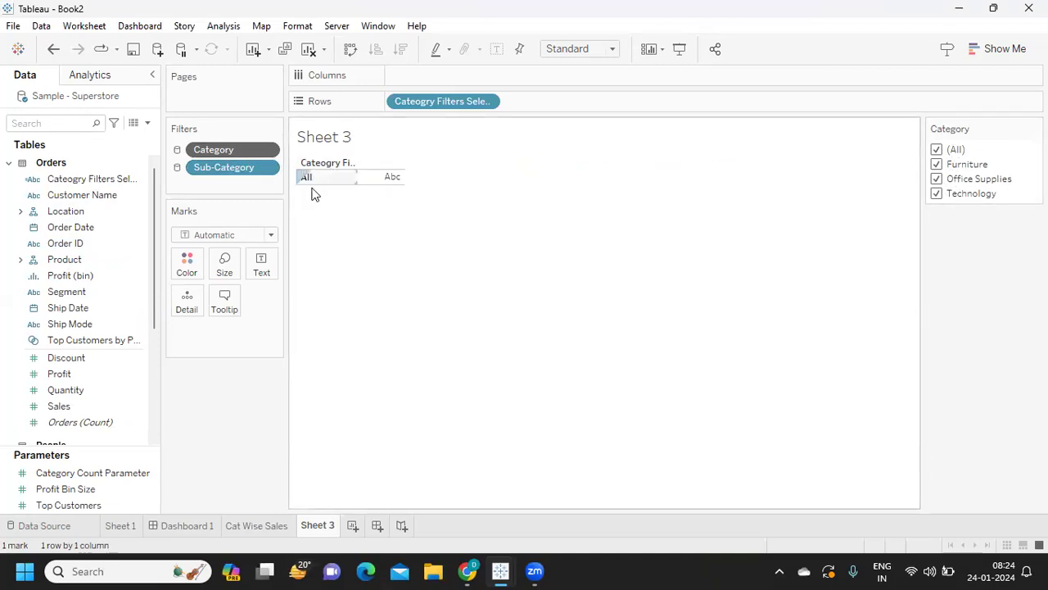
# - Tick Furniture, Office Supplies and Technology in turn until all categories are checked
pyautogui.click(938, 149)
pyautogui.click(937, 163)
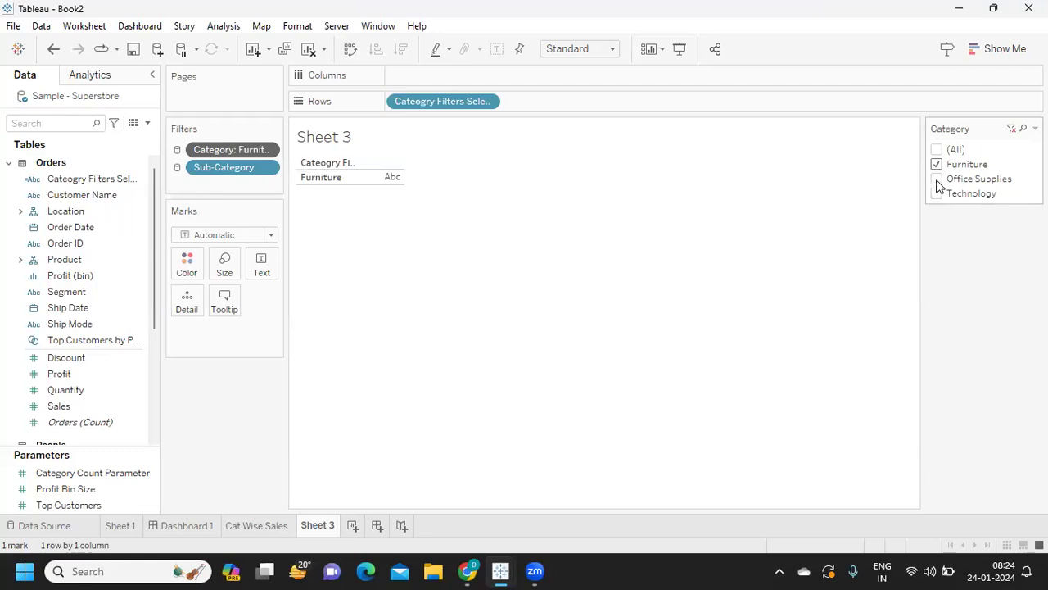
pyautogui.click(937, 179)
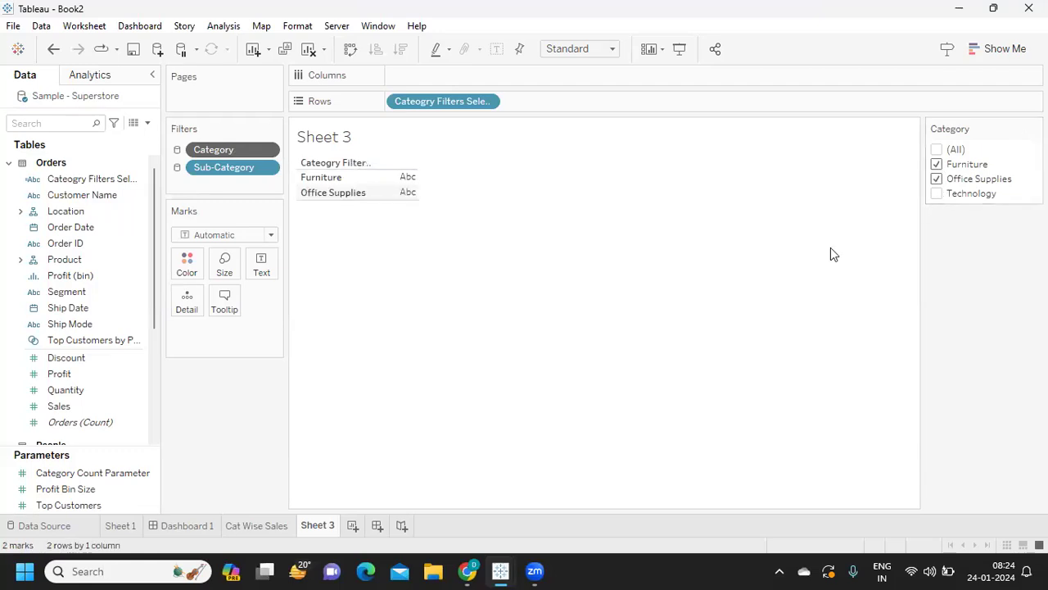
pyautogui.click(936, 194)
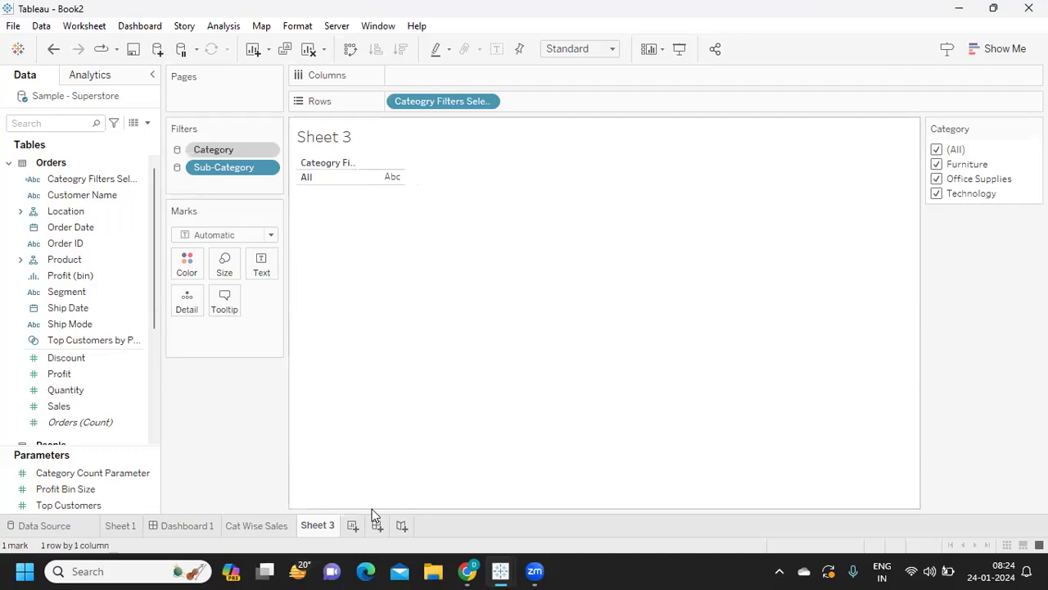
# - Rename Sheet 3 to 'Cat Filter' and add a new sheet named 'Sup Cat Filter'
pyautogui.doubleClick(314, 526)
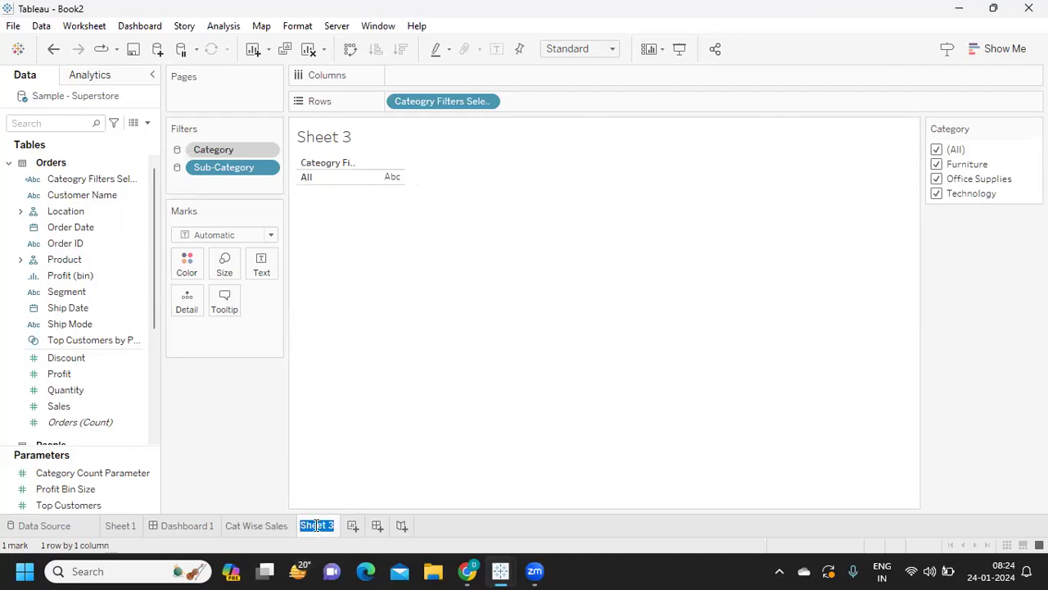
pyautogui.write('Cat Filter')
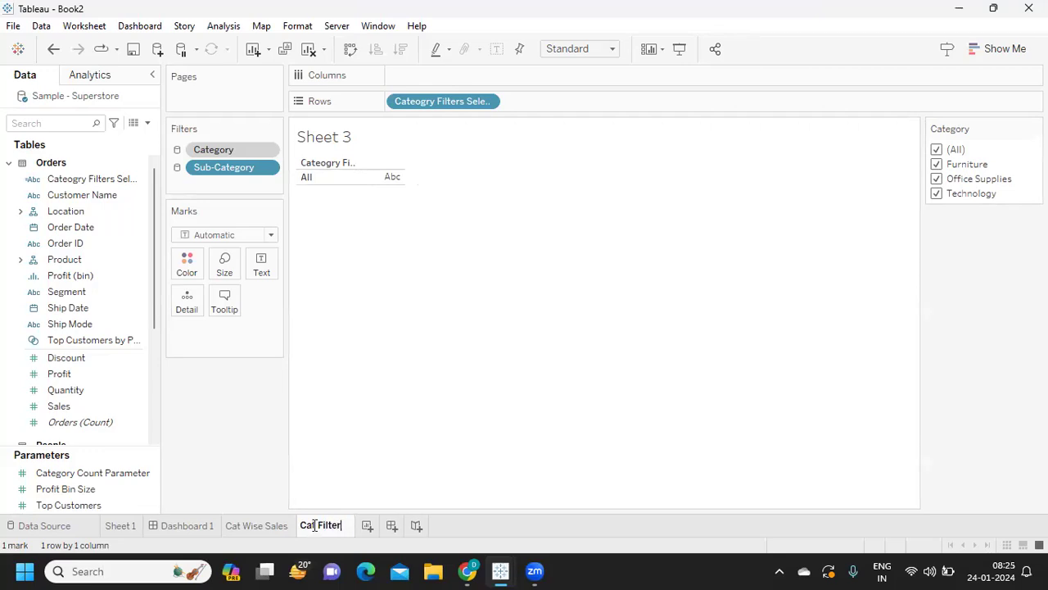
pyautogui.press('Return')
pyautogui.click(367, 525)
pyautogui.doubleClick(365, 527)
pyautogui.write('Sup')
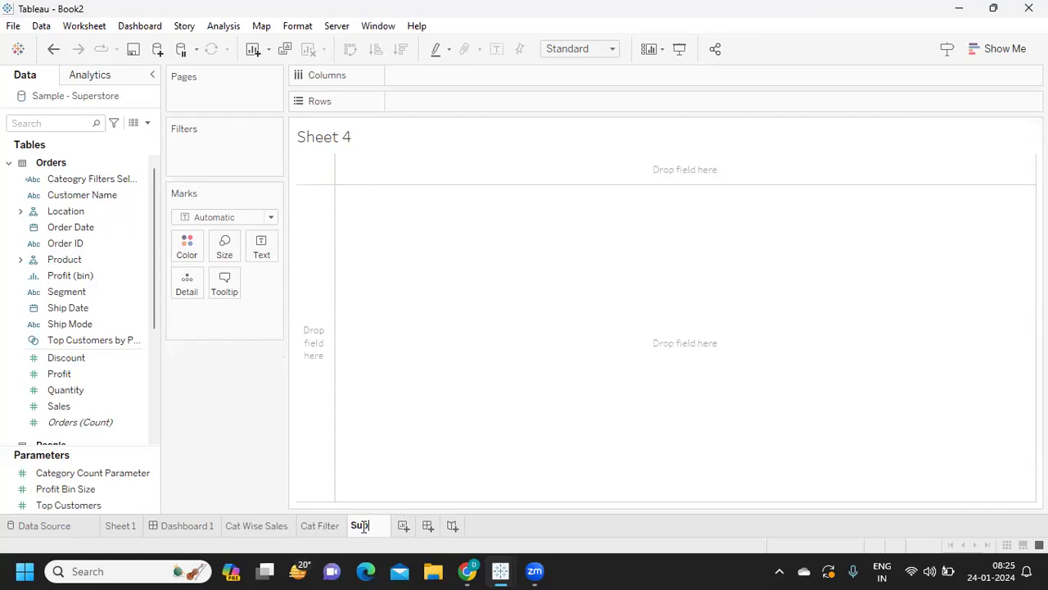
pyautogui.write(' Cat Filter')
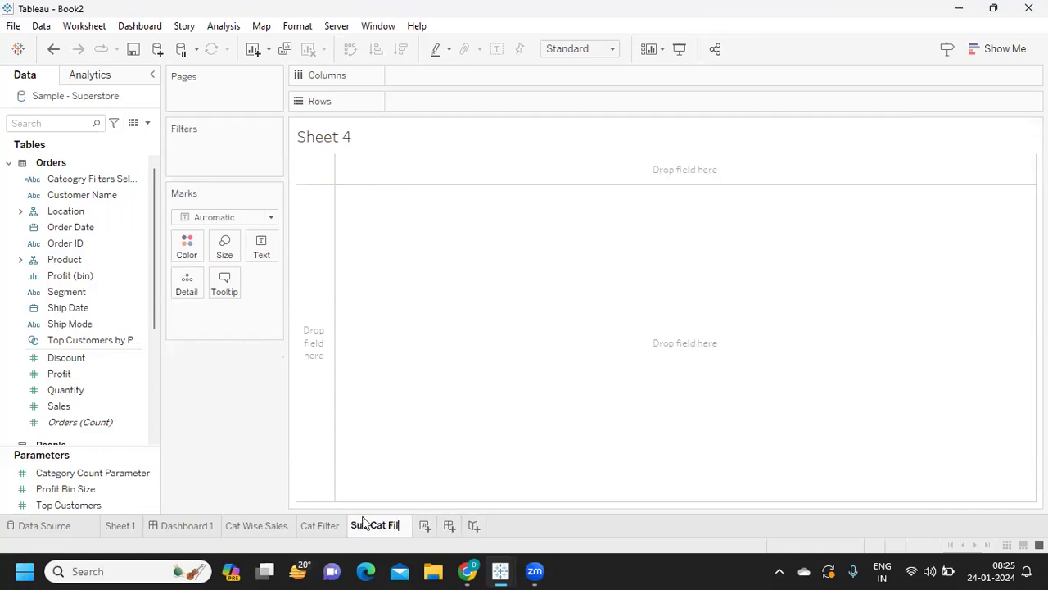
# - Duplicate Cat Filter, delete the empty extra sheet, and name the copy 'Sub Cat Filter'
pyautogui.click(318, 526)
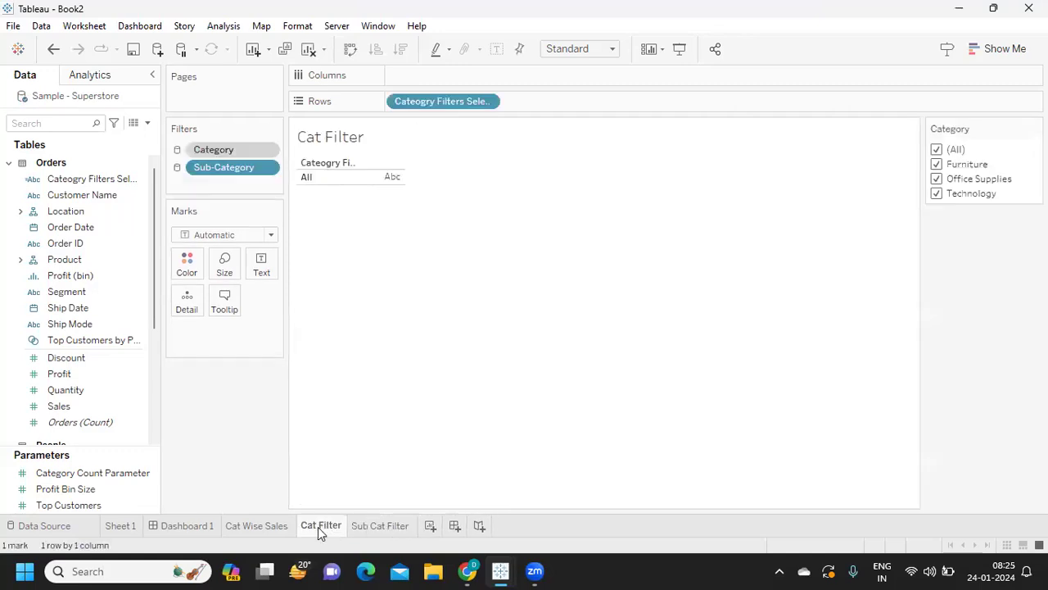
pyautogui.rightClick(317, 527)
pyautogui.click(350, 384)
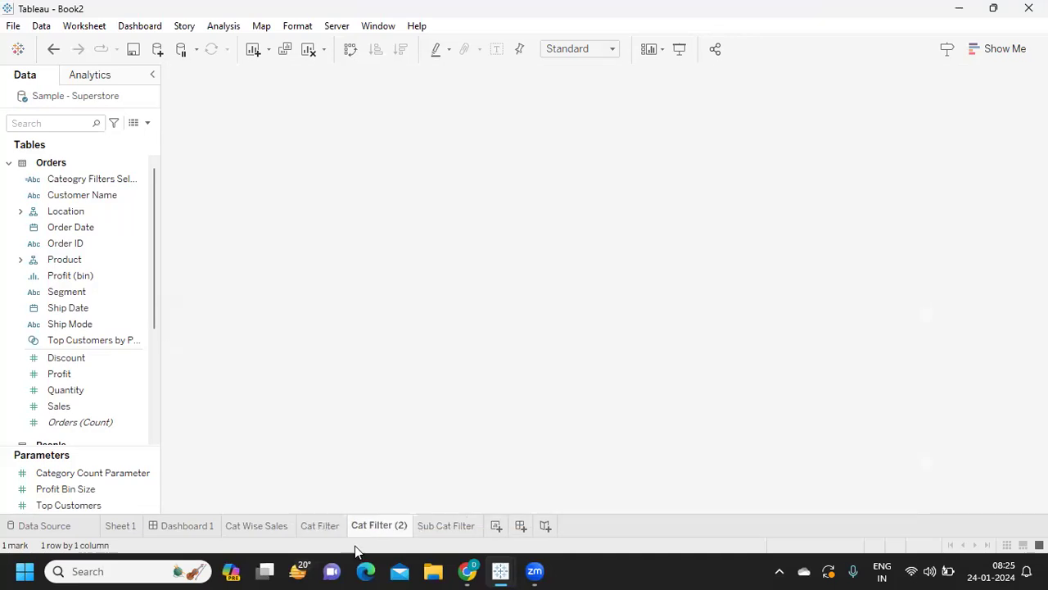
pyautogui.rightClick(432, 526)
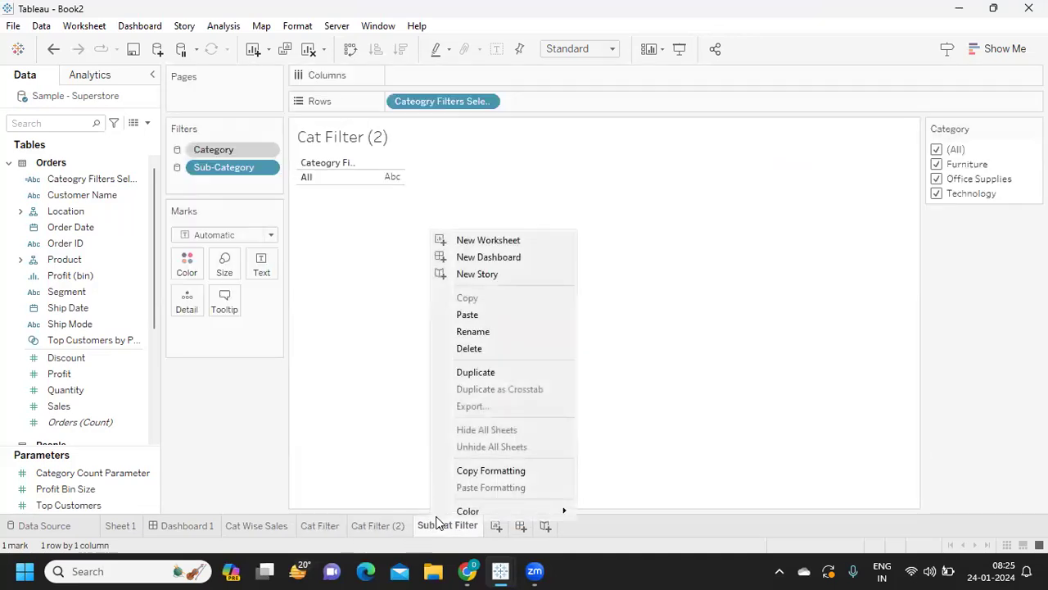
pyautogui.click(475, 361)
pyautogui.doubleClick(385, 524)
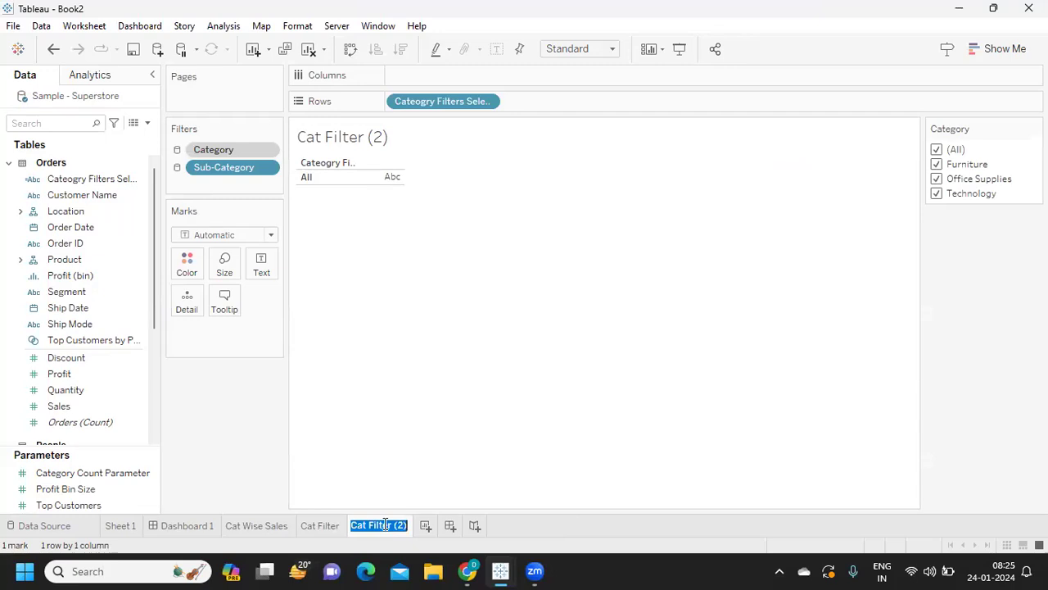
pyautogui.write('Sub Cat Filter')
pyautogui.press('Return')
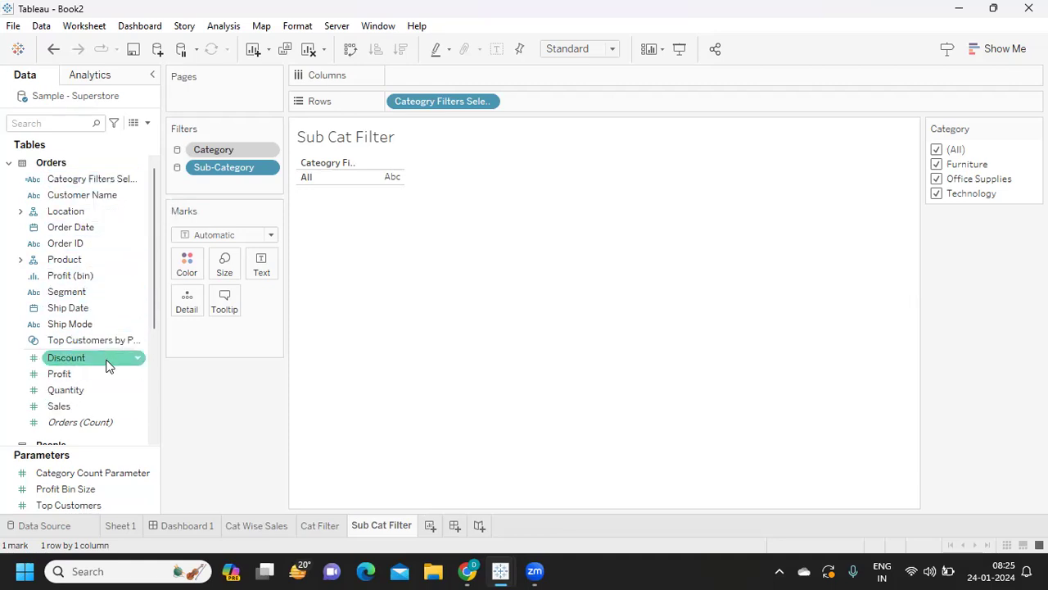
# - Search the fields for 'cou' and duplicate the Category Count field
pyautogui.scroll(-1, 108, 376)
pyautogui.scroll(1, 86, 315)
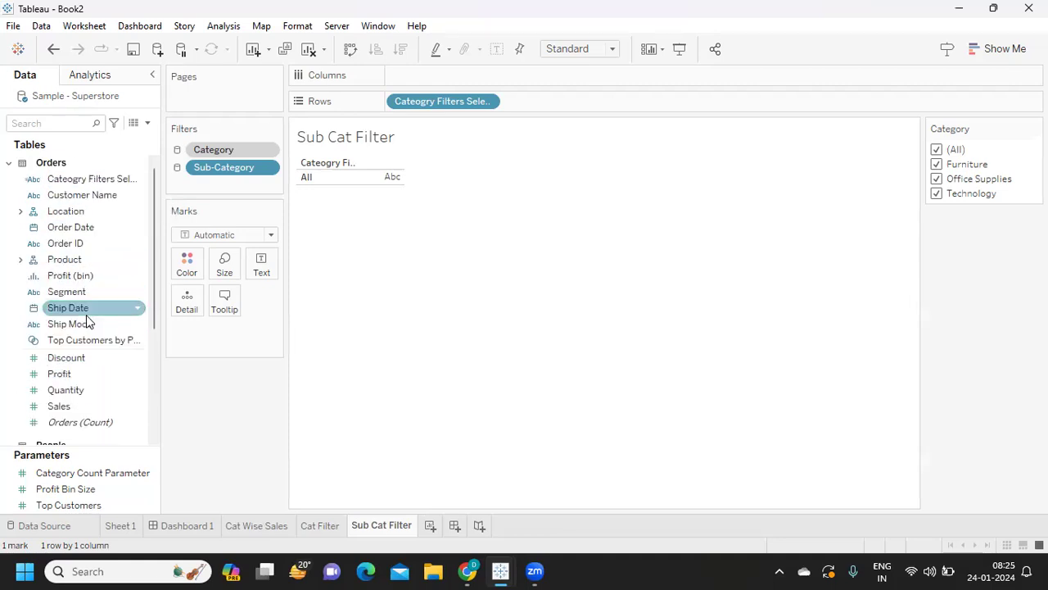
pyautogui.click(64, 123)
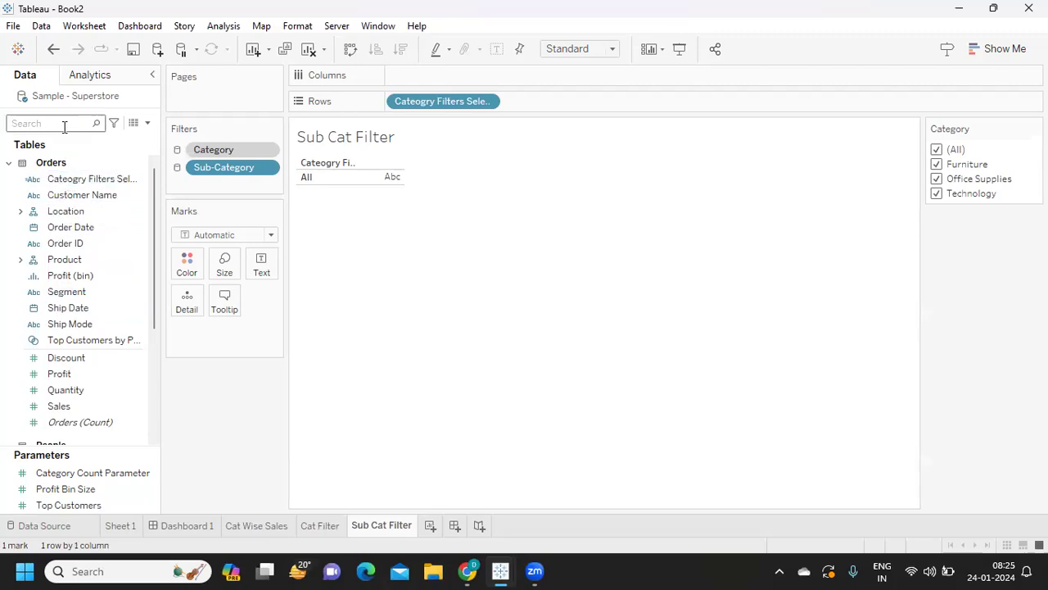
pyautogui.write('C')
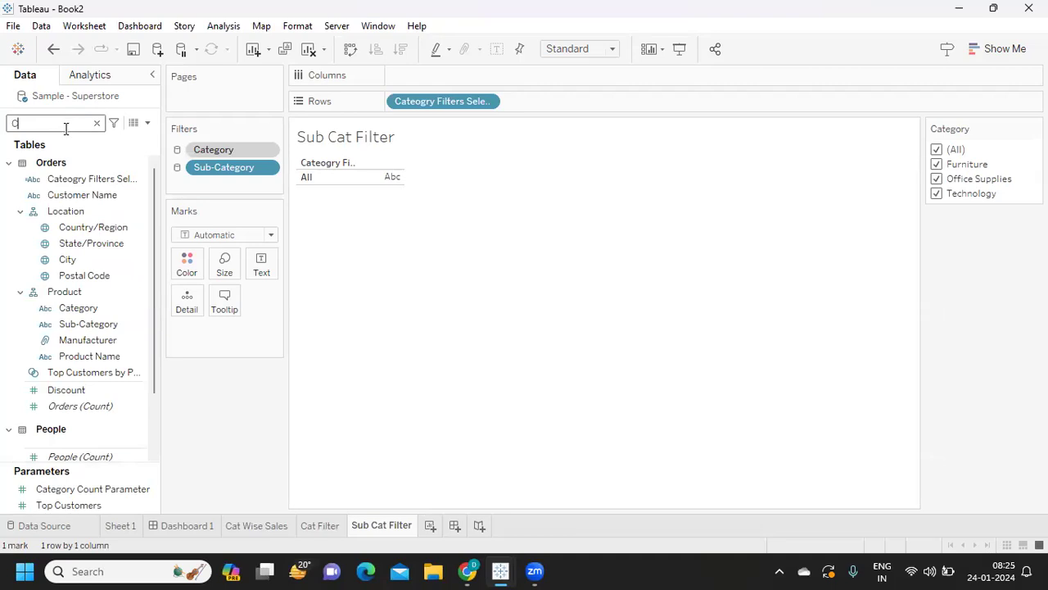
pyautogui.press('BackSpace')
pyautogui.write('cou')
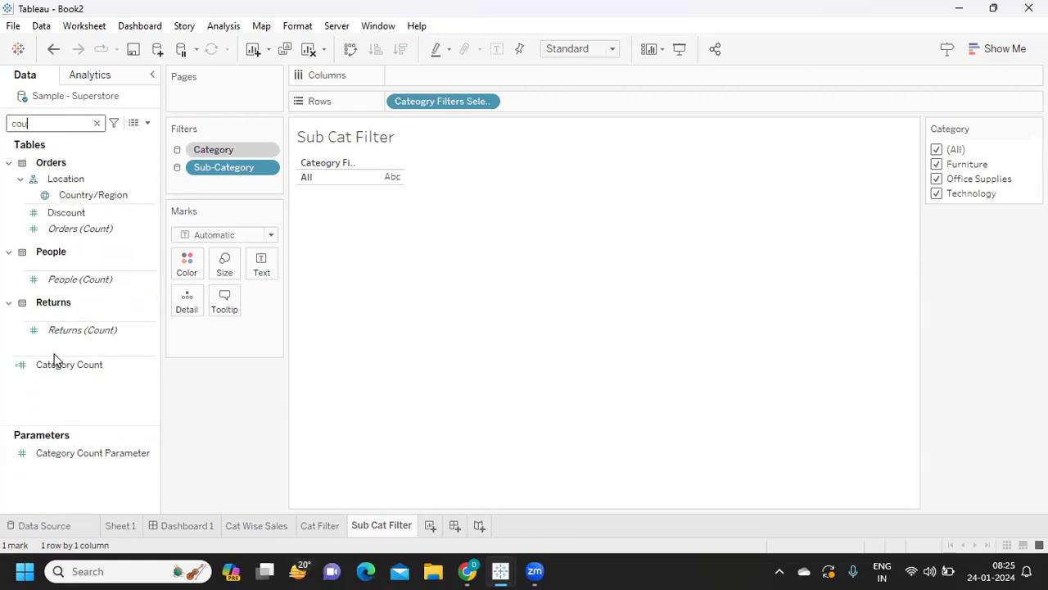
pyautogui.click(82, 365)
pyautogui.click(149, 367)
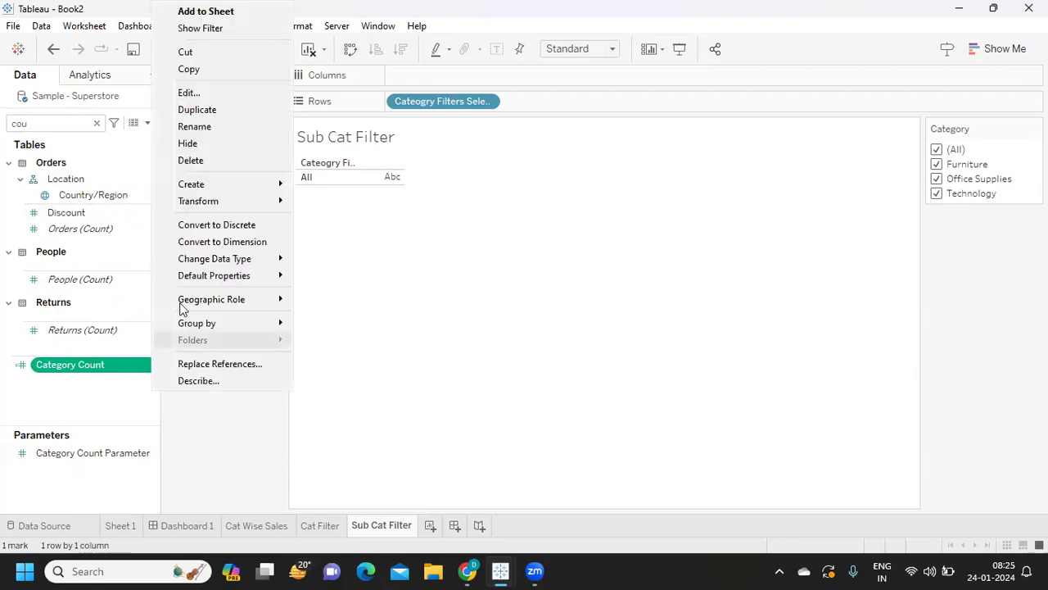
pyautogui.click(220, 112)
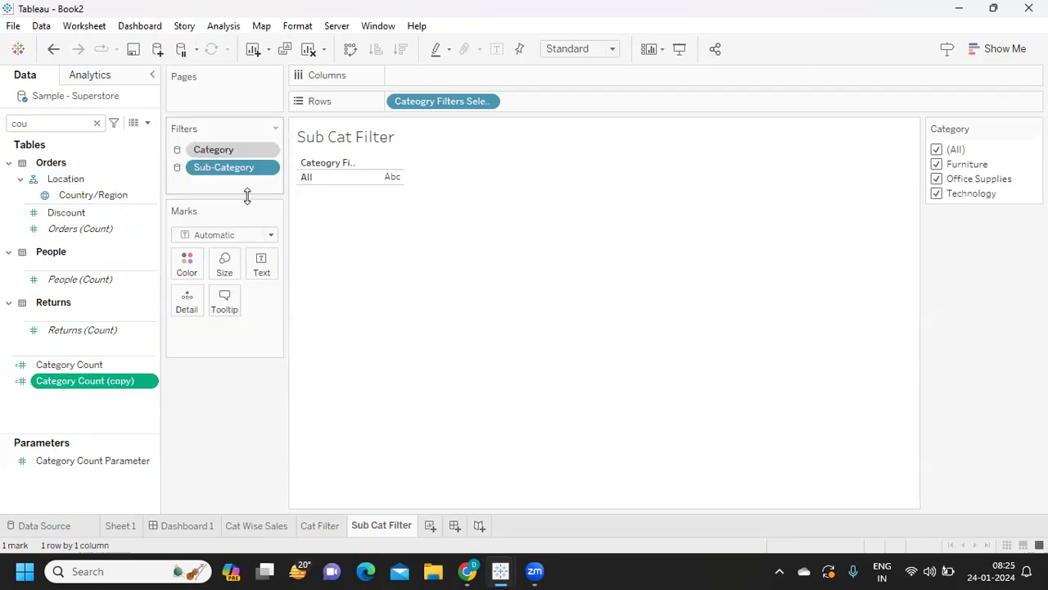
# - Rename the copy to Sub Category Count with formula {COUNTD([Sub-Category])} and save it
pyautogui.click(152, 381)
pyautogui.click(203, 98)
pyautogui.click(399, 122)
pyautogui.write('Sub Category Count (copy')
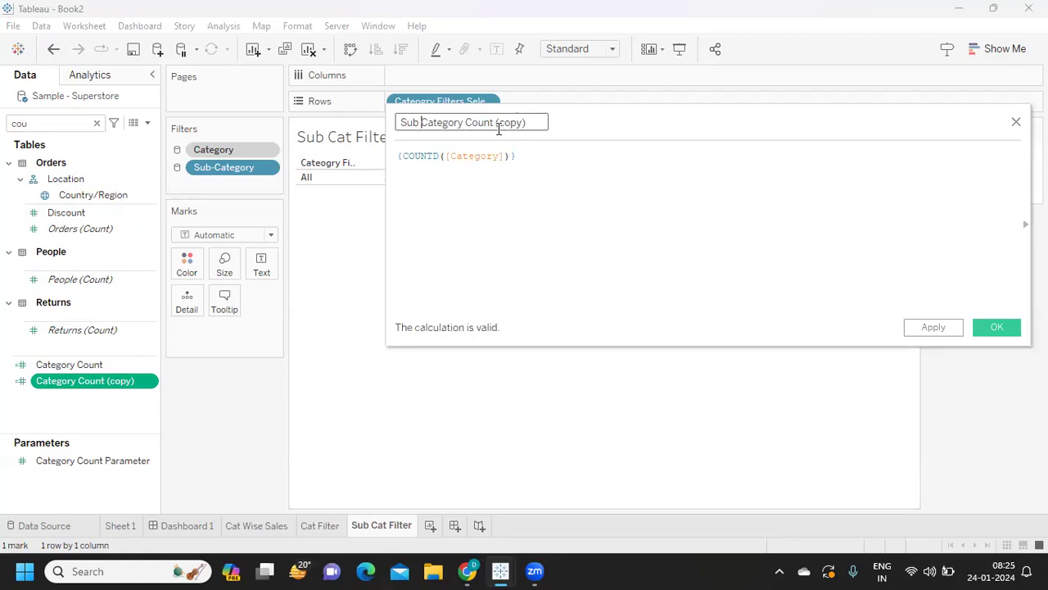
pyautogui.moveTo(495, 122); pyautogui.dragTo(530, 132)
pyautogui.press('BackSpace')
pyautogui.click(482, 155)
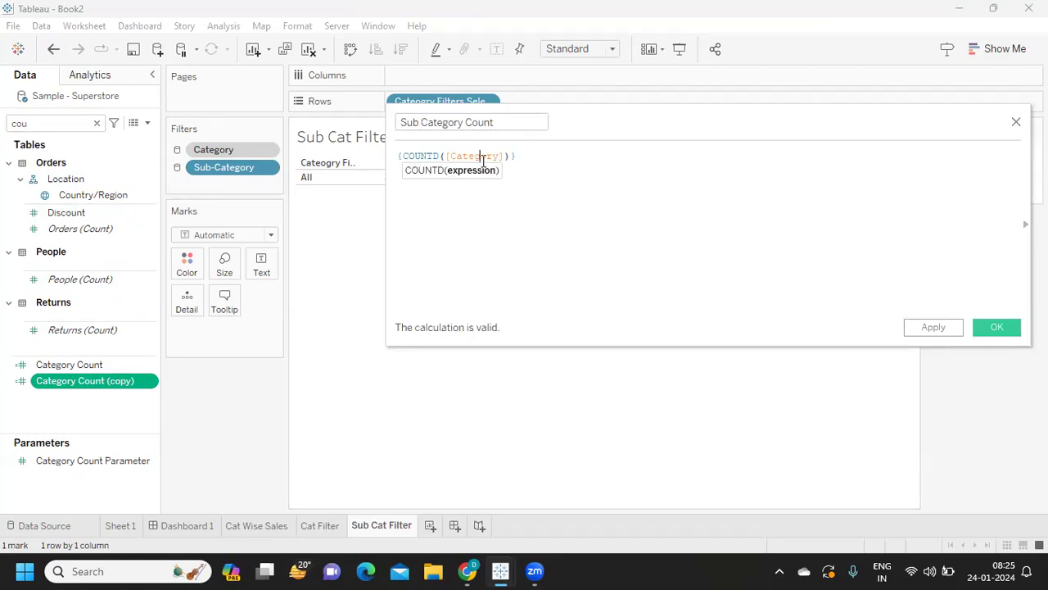
pyautogui.doubleClick(483, 157)
pyautogui.write('sub')
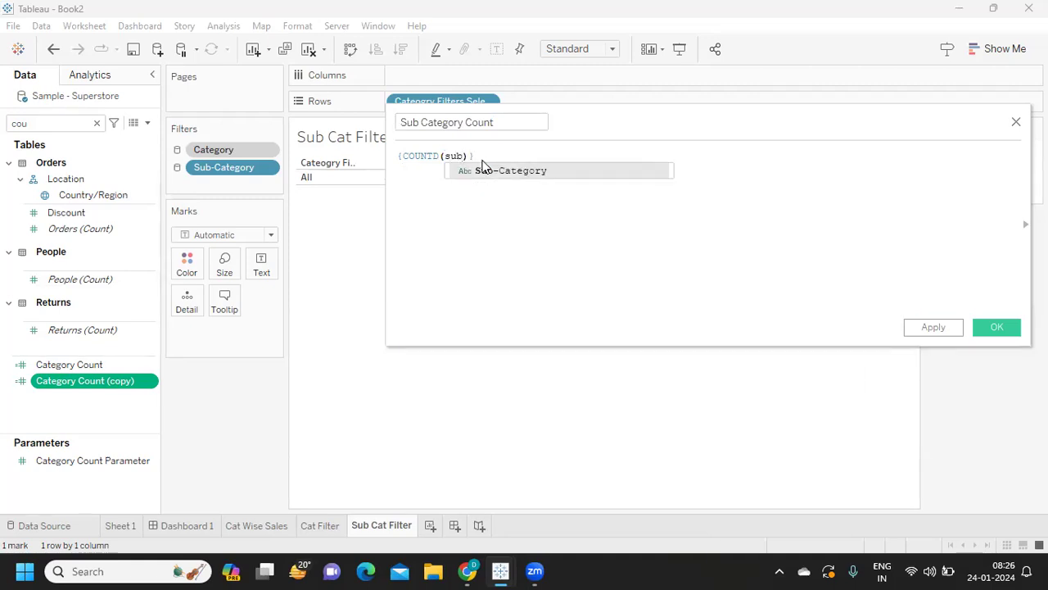
pyautogui.doubleClick(496, 174)
pyautogui.click(938, 330)
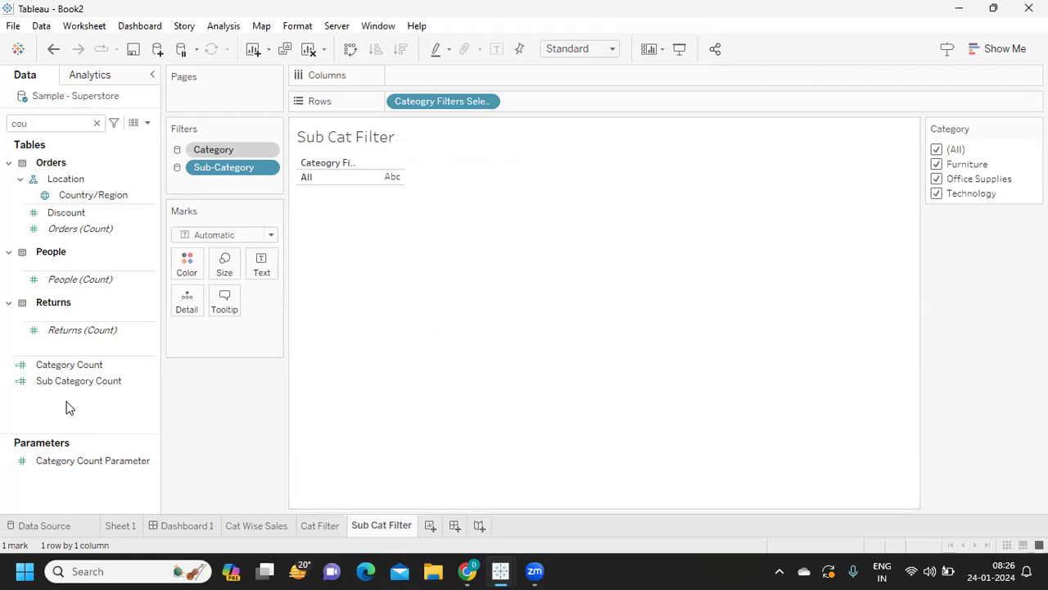
pyautogui.click(81, 382)
pyautogui.click(151, 382)
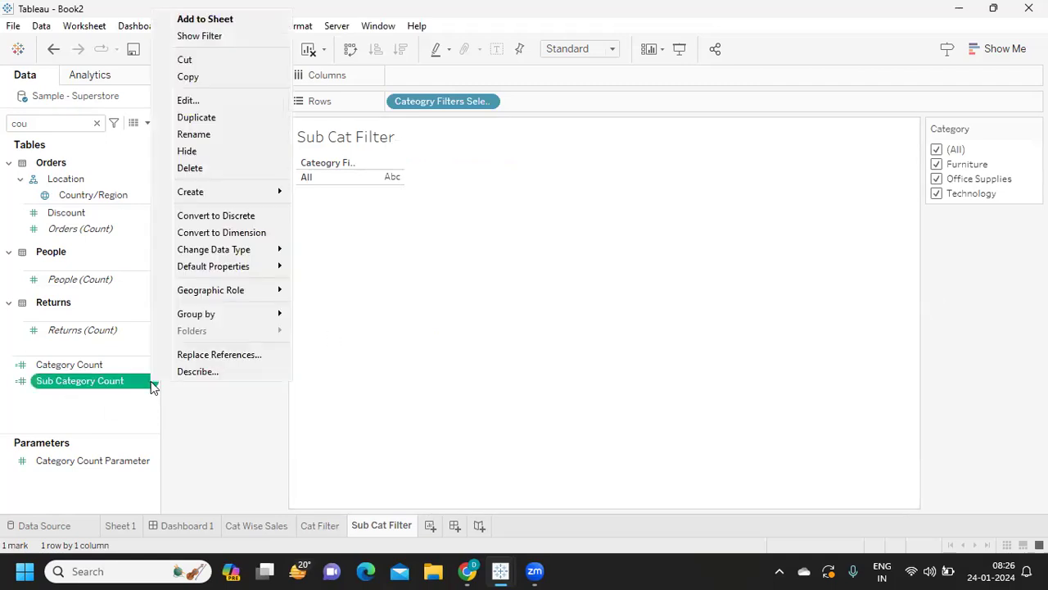
# - Create Sub Category Count Parameter, refreshed from Sub Category Count when the workbook opens, then clear the search
pyautogui.moveTo(231, 195)
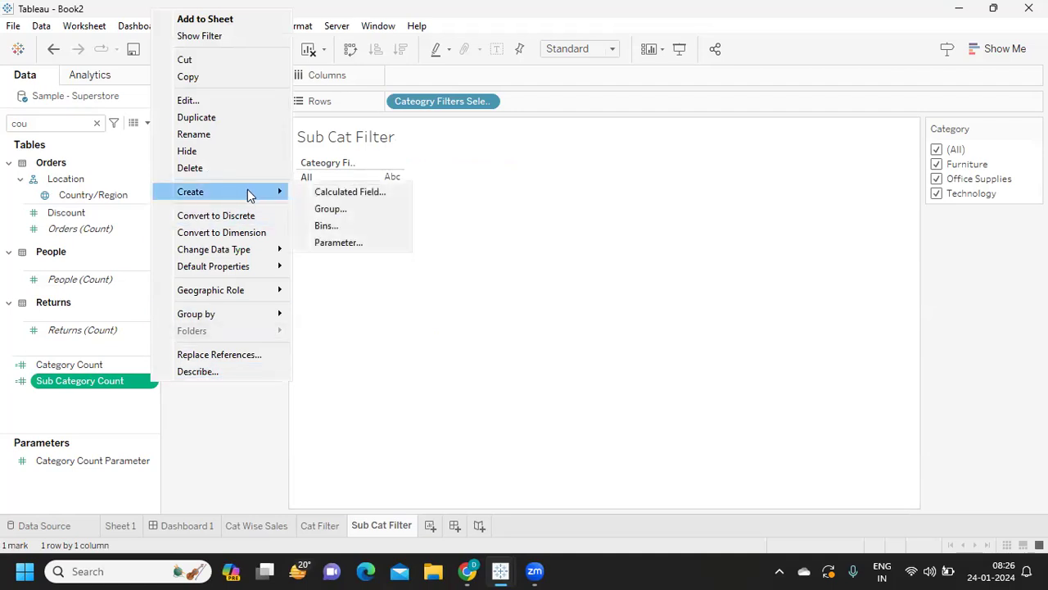
pyautogui.click(334, 241)
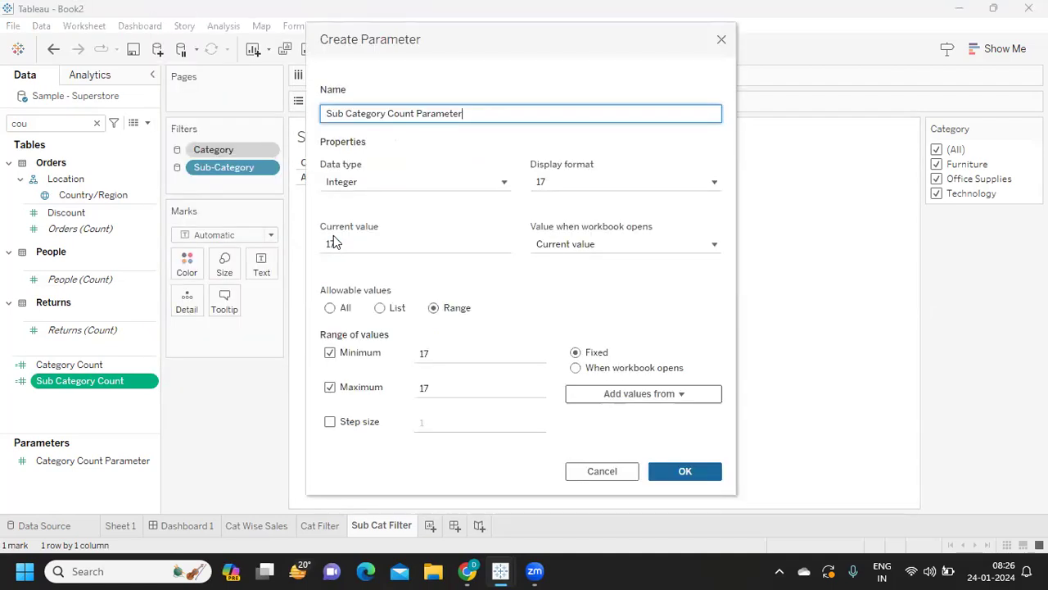
pyautogui.click(577, 367)
pyautogui.click(599, 393)
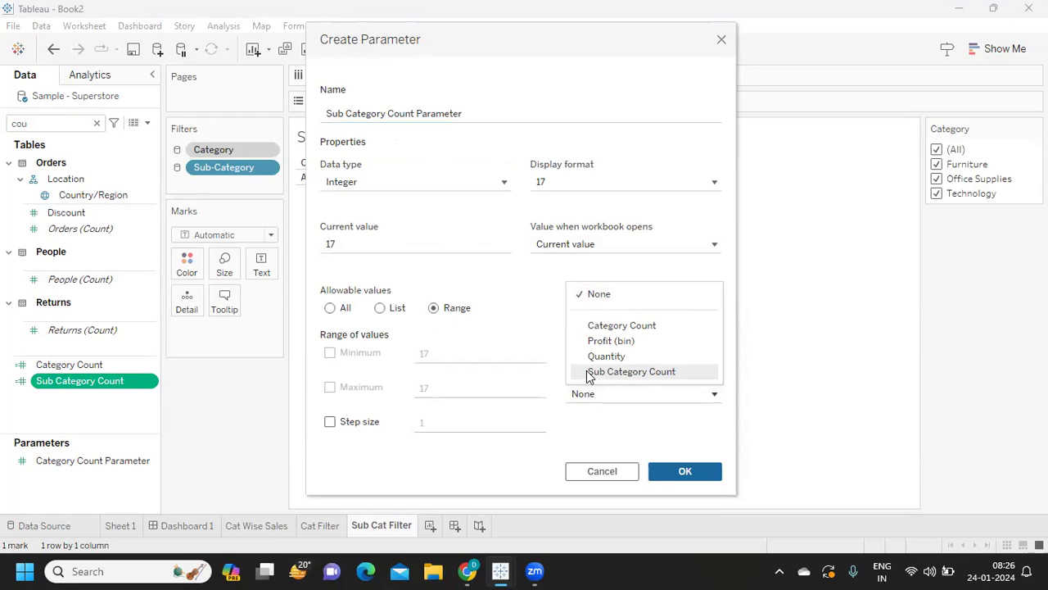
pyautogui.click(622, 373)
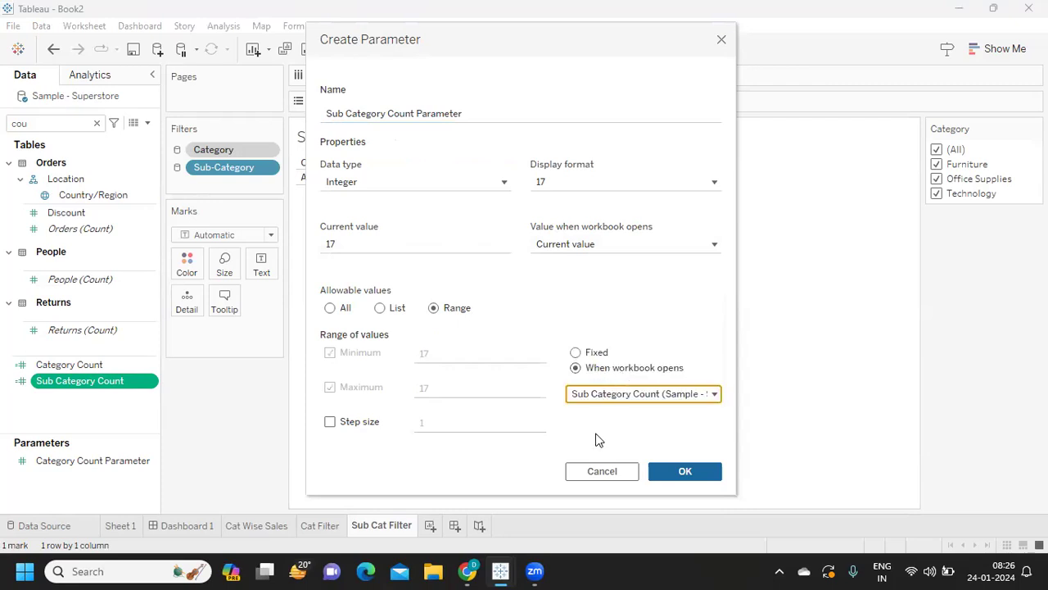
pyautogui.click(678, 470)
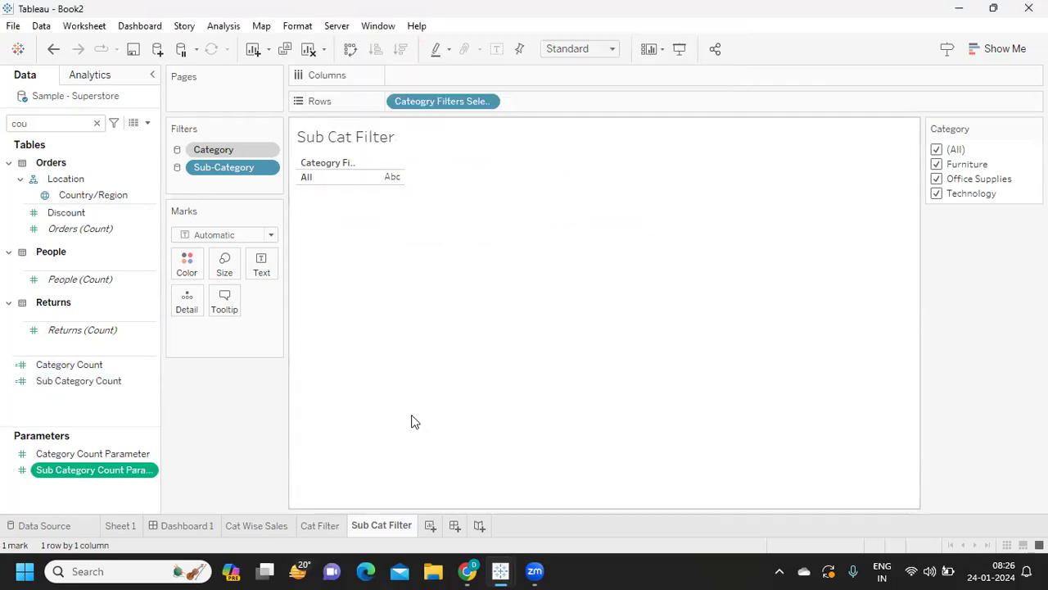
pyautogui.click(97, 124)
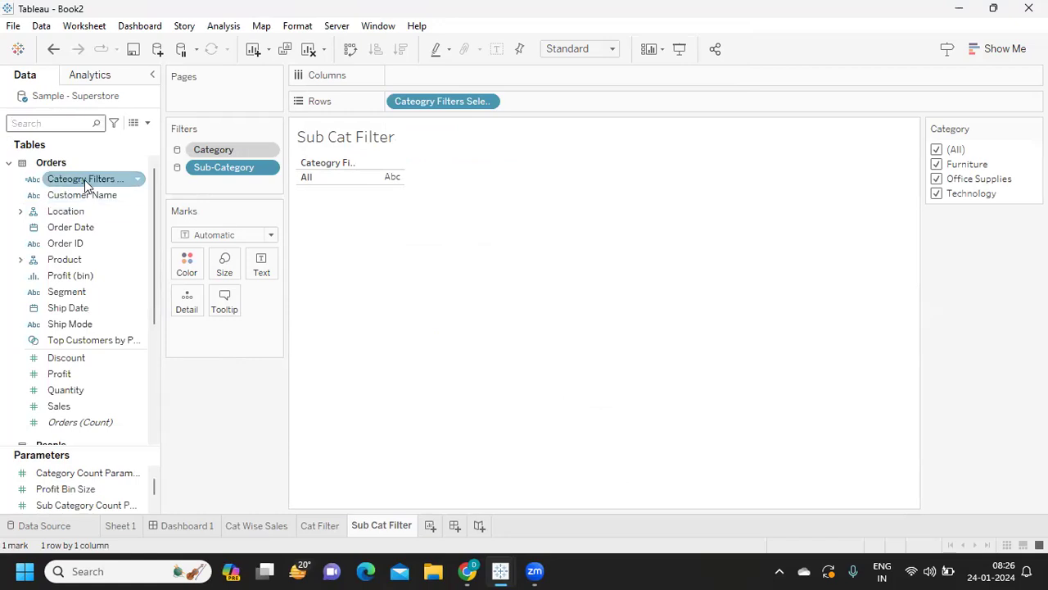
# - Duplicate Category Filters Selected, then edit the copy's name and remove its (copy) suffix
pyautogui.click(136, 180)
pyautogui.rightClick(136, 180)
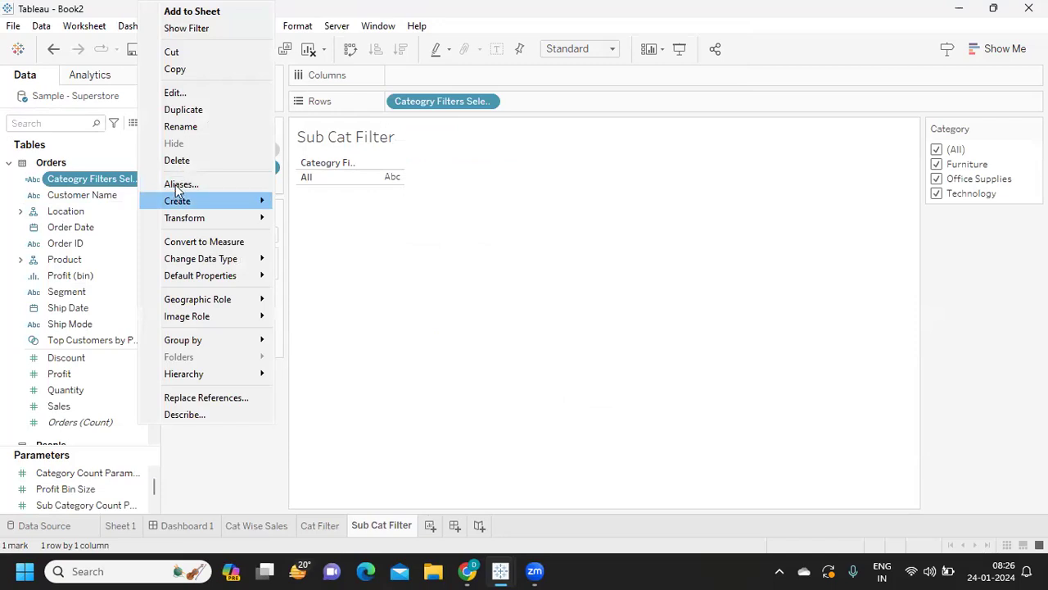
pyautogui.click(189, 109)
pyautogui.click(138, 196)
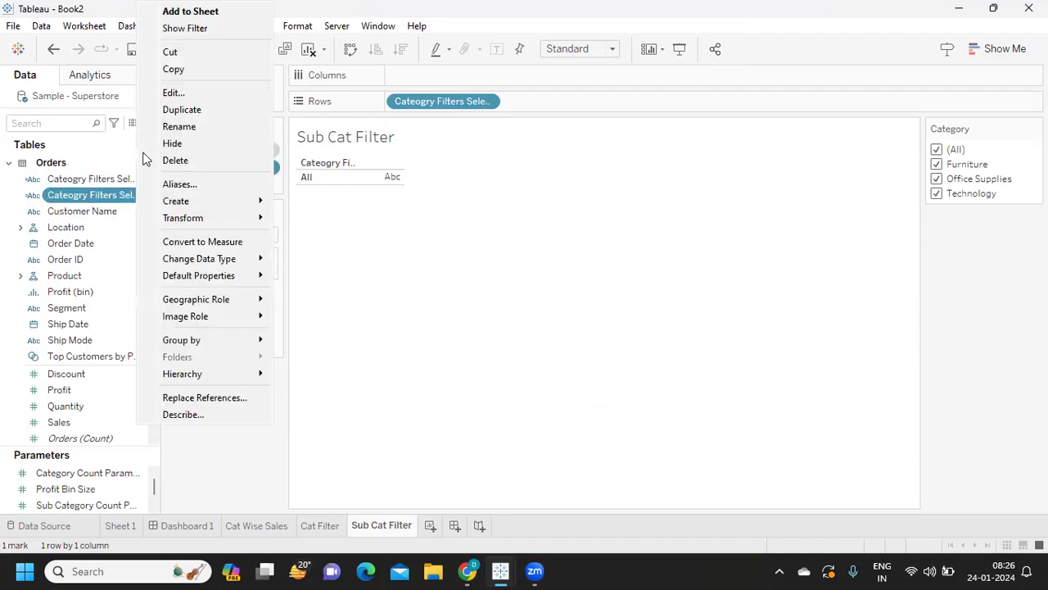
pyautogui.click(160, 92)
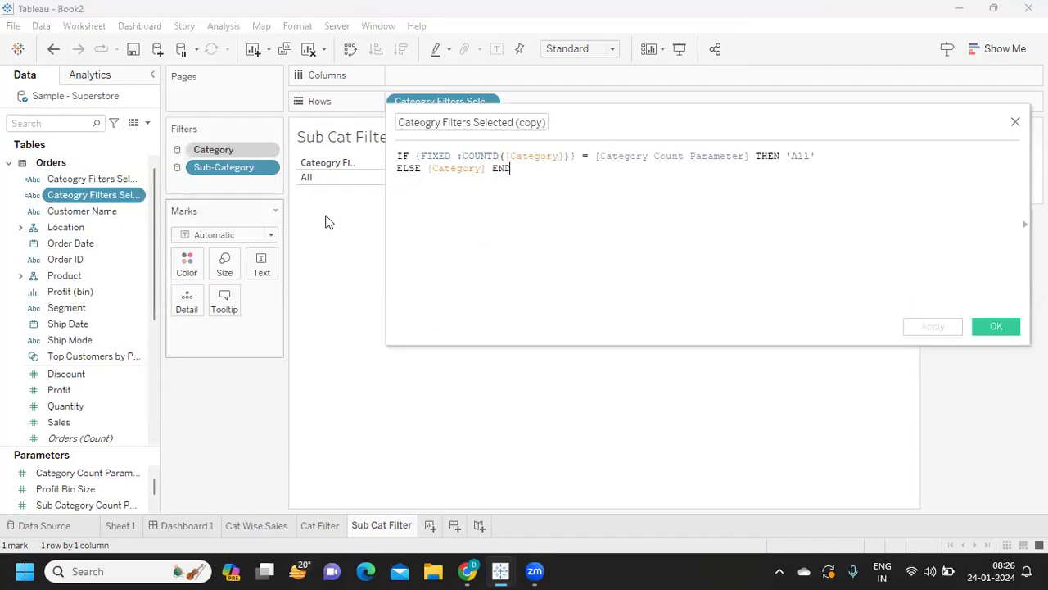
pyautogui.click(400, 124)
pyautogui.write('Sub')
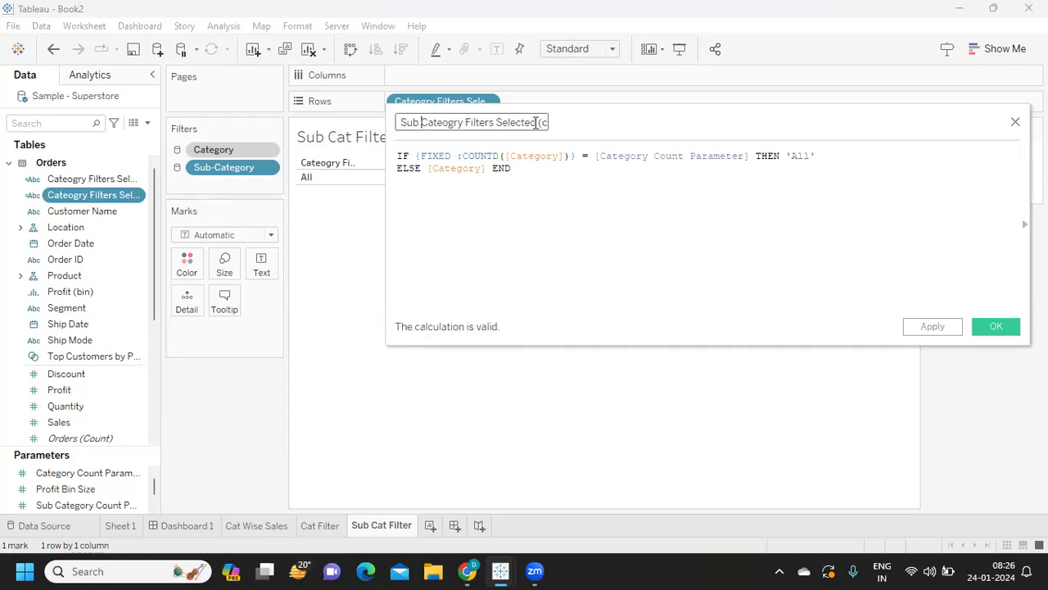
pyautogui.moveTo(546, 122); pyautogui.dragTo(557, 119)
pyautogui.press('BackSpace')
# - Make the copy count distinct Sub-Category against Sub Category Count Parameter, then duplicate that parameter
pyautogui.doubleClick(525, 156)
pyautogui.write('s')
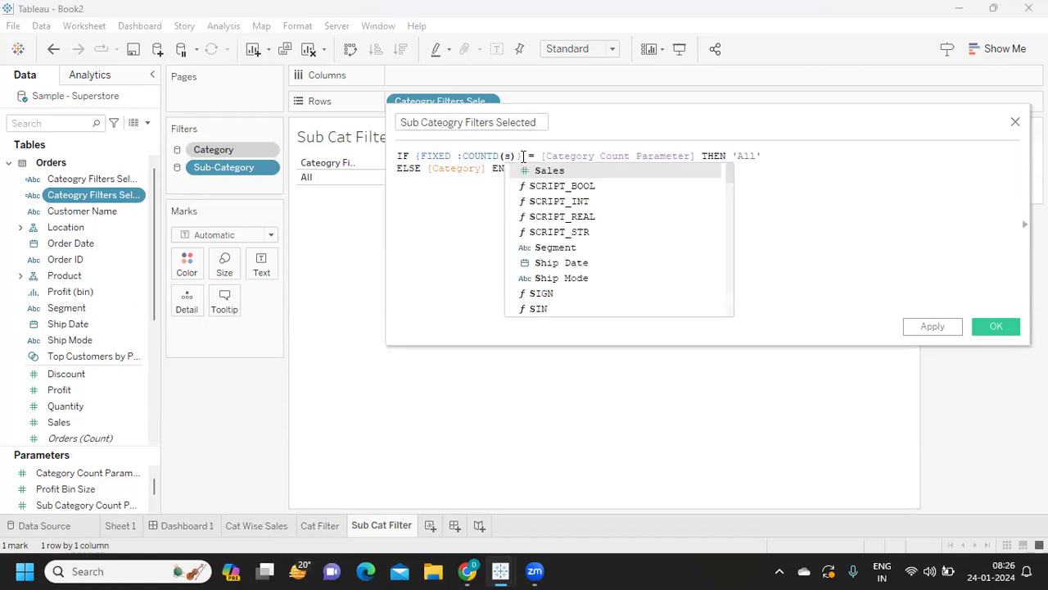
pyautogui.write('u')
pyautogui.click(548, 202)
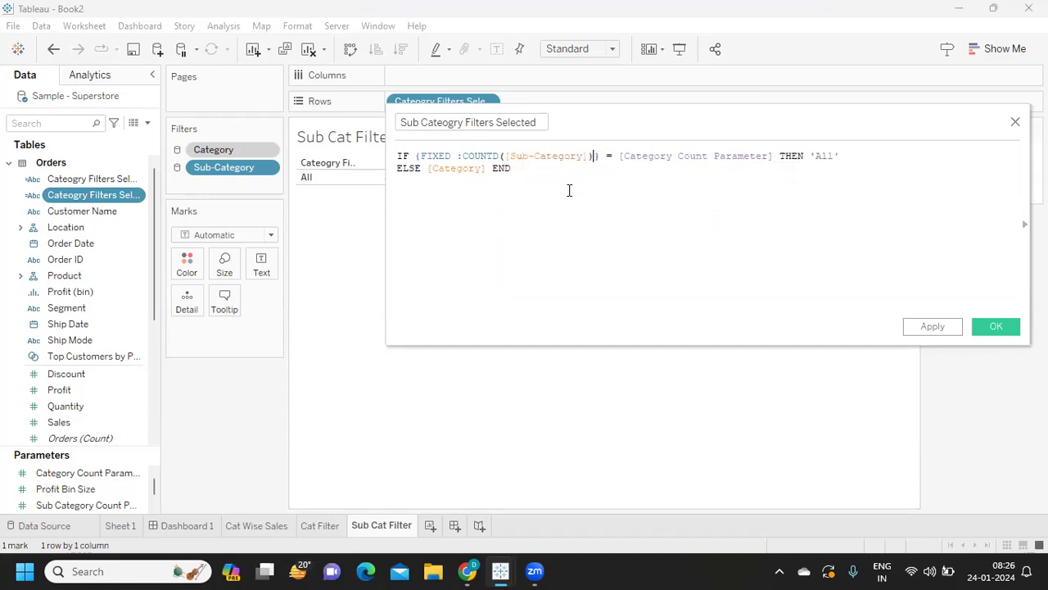
pyautogui.moveTo(623, 156); pyautogui.dragTo(766, 155)
pyautogui.write('su')
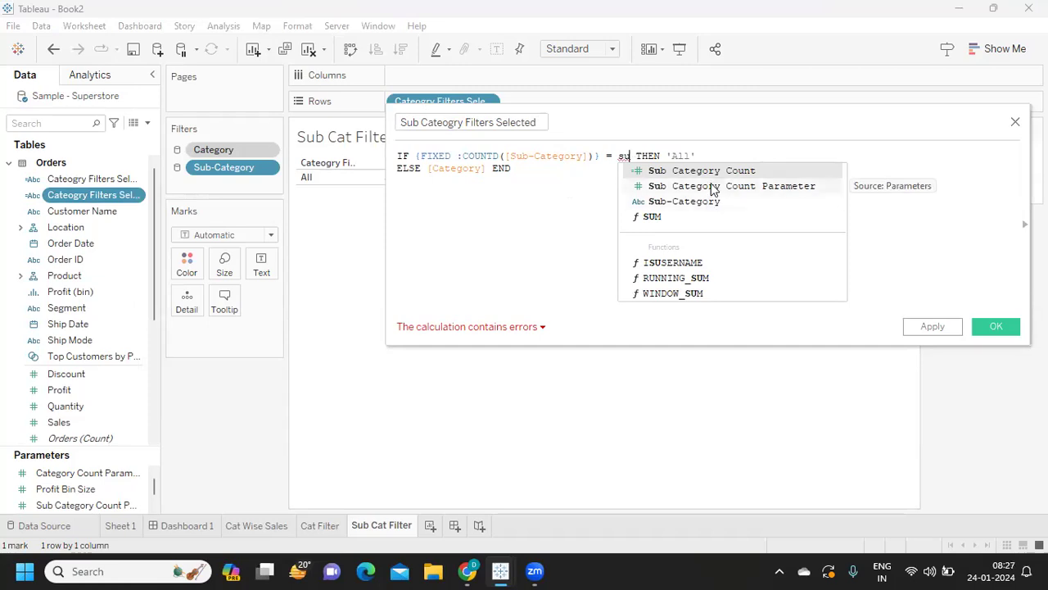
pyautogui.click(712, 186)
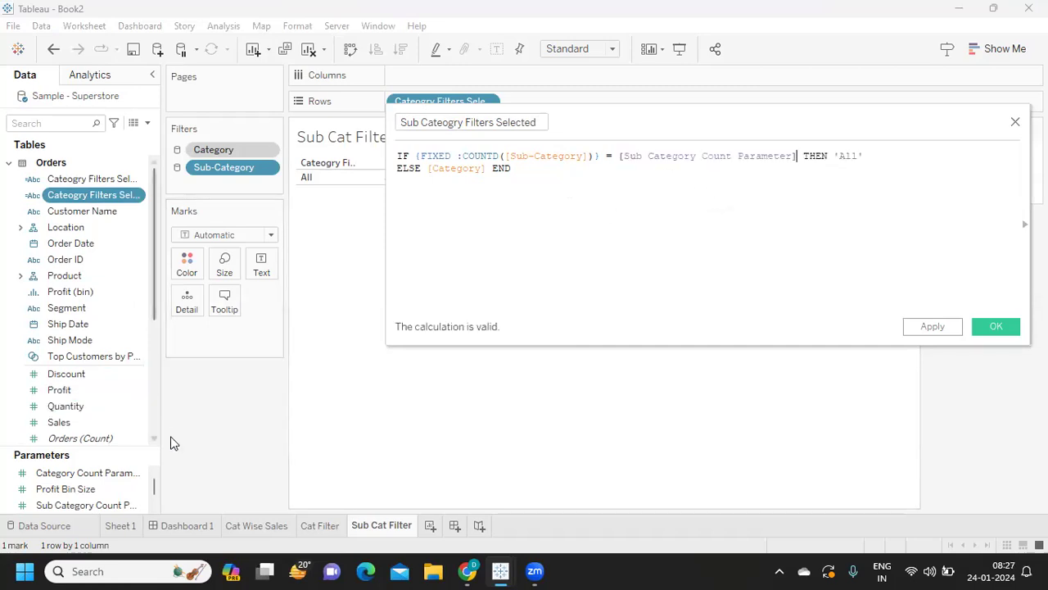
pyautogui.click(137, 509)
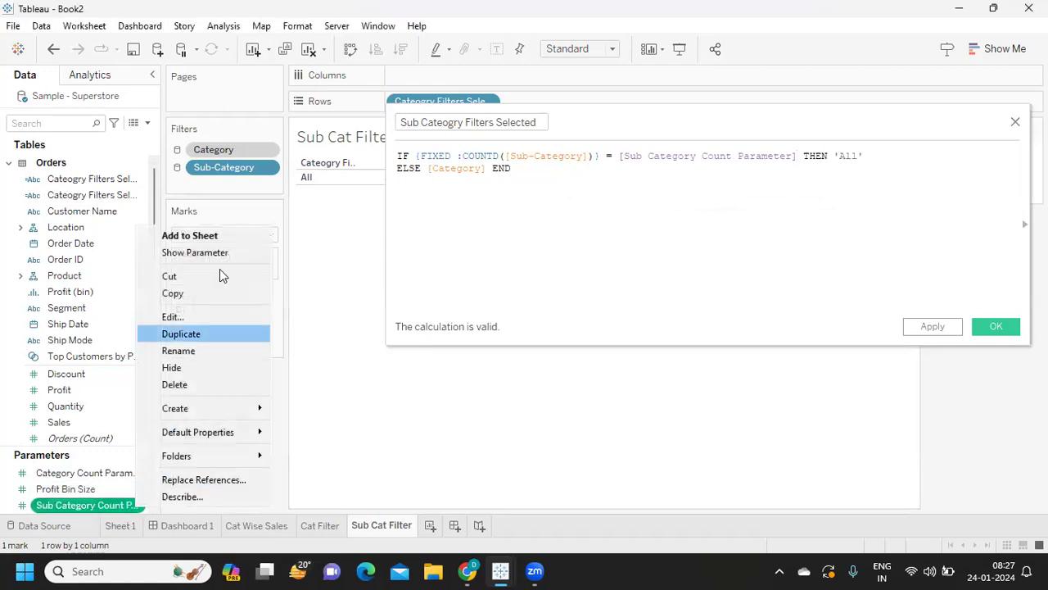
pyautogui.click(188, 331)
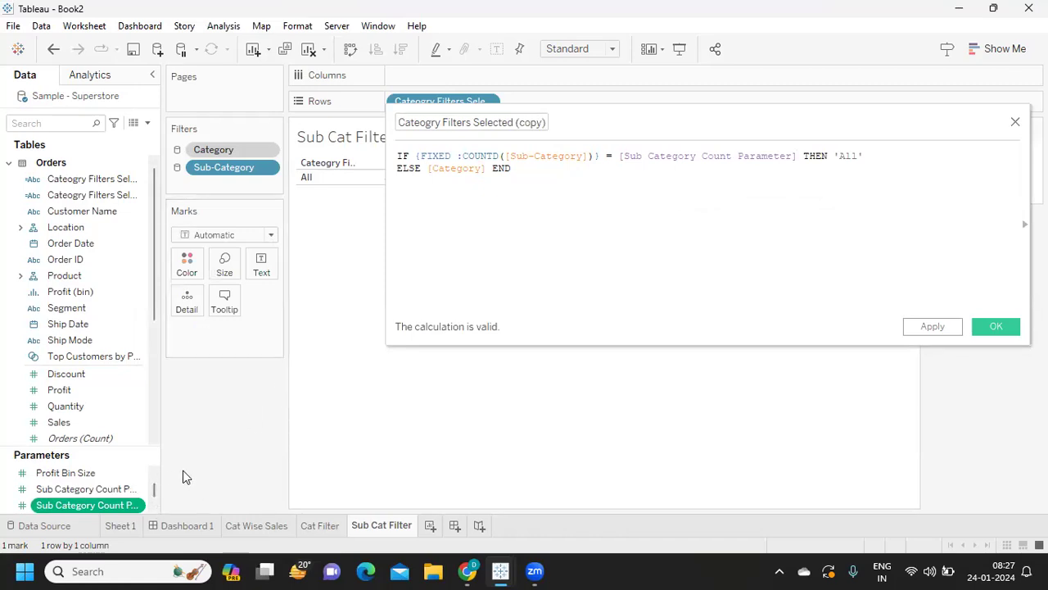
# - Rename the parameter copy to 'Sub Category Parameter'
pyautogui.rightClick(137, 503)
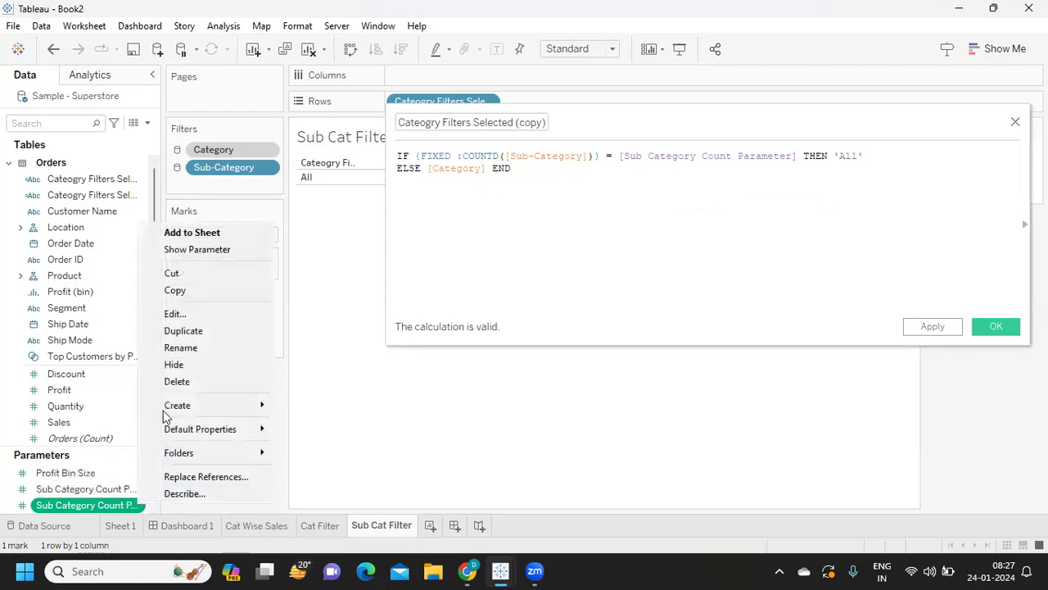
pyautogui.click(173, 318)
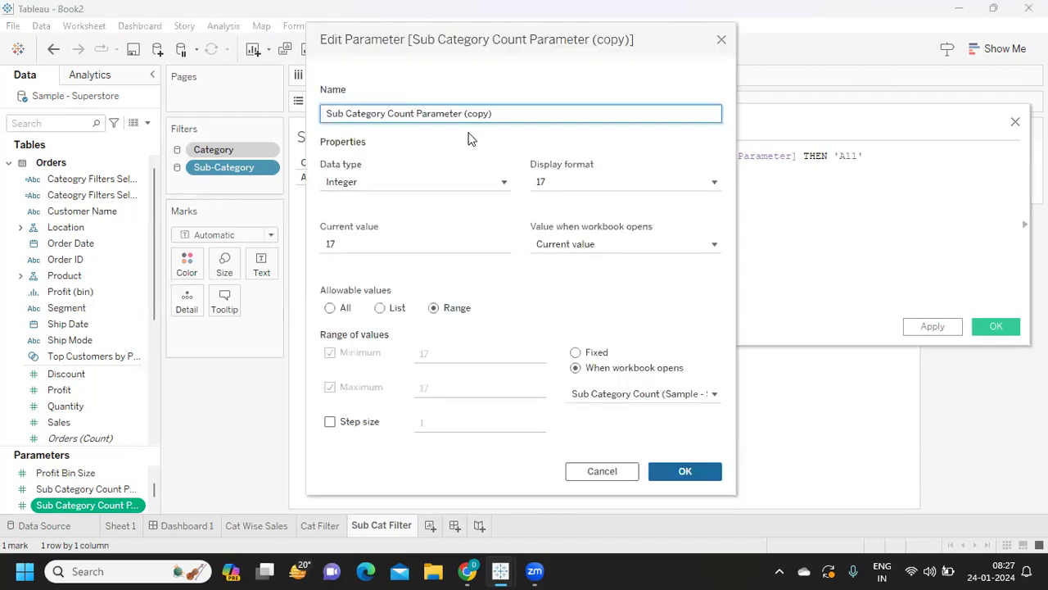
pyautogui.moveTo(388, 113); pyautogui.dragTo(418, 115)
pyautogui.press('BackSpace')
pyautogui.moveTo(451, 118); pyautogui.dragTo(440, 118)
pyautogui.press('BackSpace')
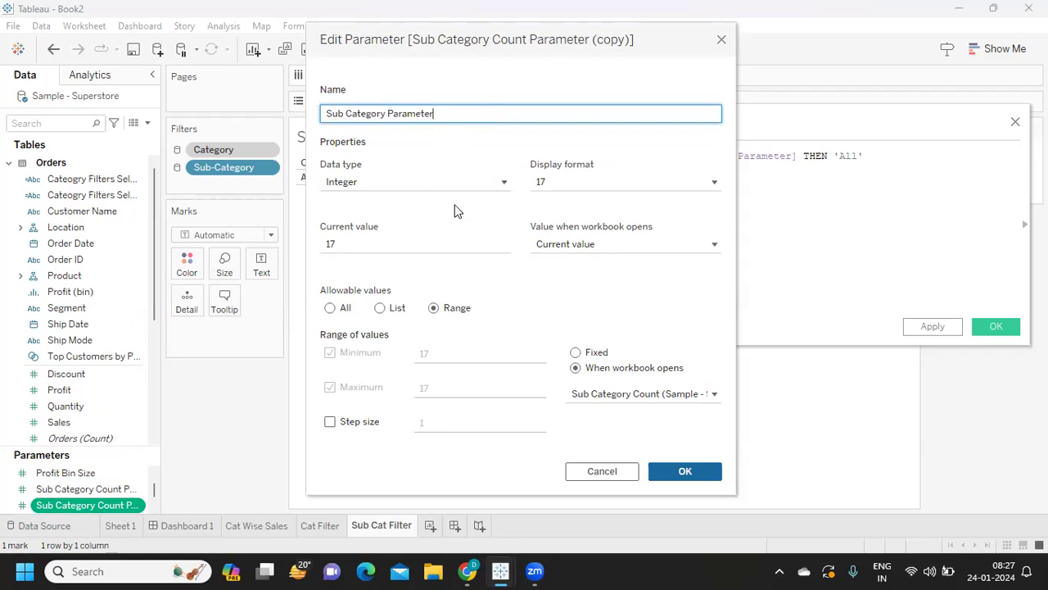
pyautogui.click(676, 469)
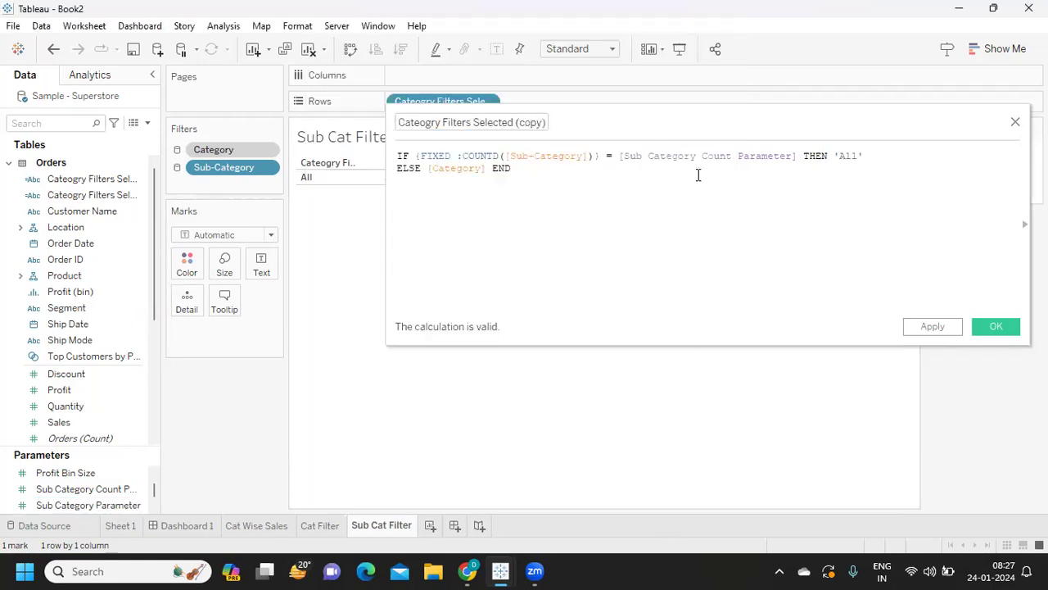
# - Point the formula at [Sub Category Parameter], return [Sub-Category] after ELSE, and save it
pyautogui.moveTo(794, 156); pyautogui.dragTo(615, 158)
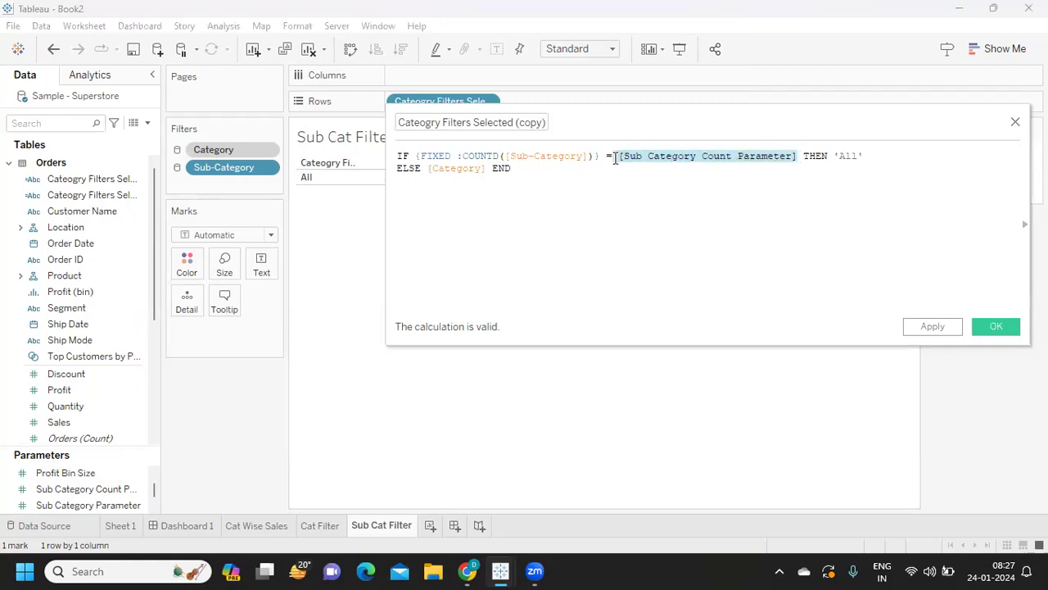
pyautogui.press('BackSpace')
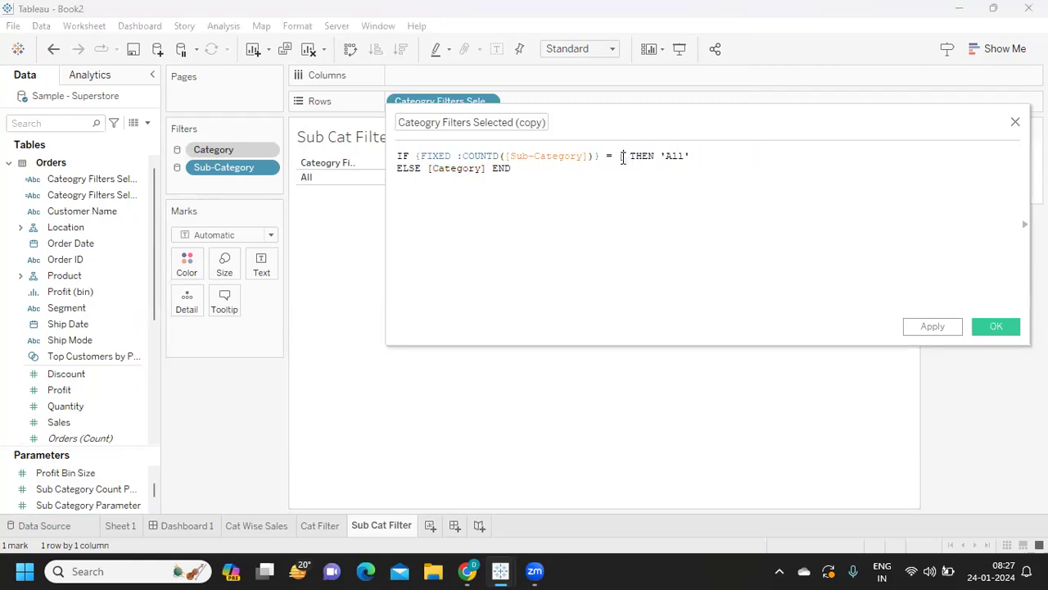
pyautogui.press('BackSpace')
pyautogui.write('su')
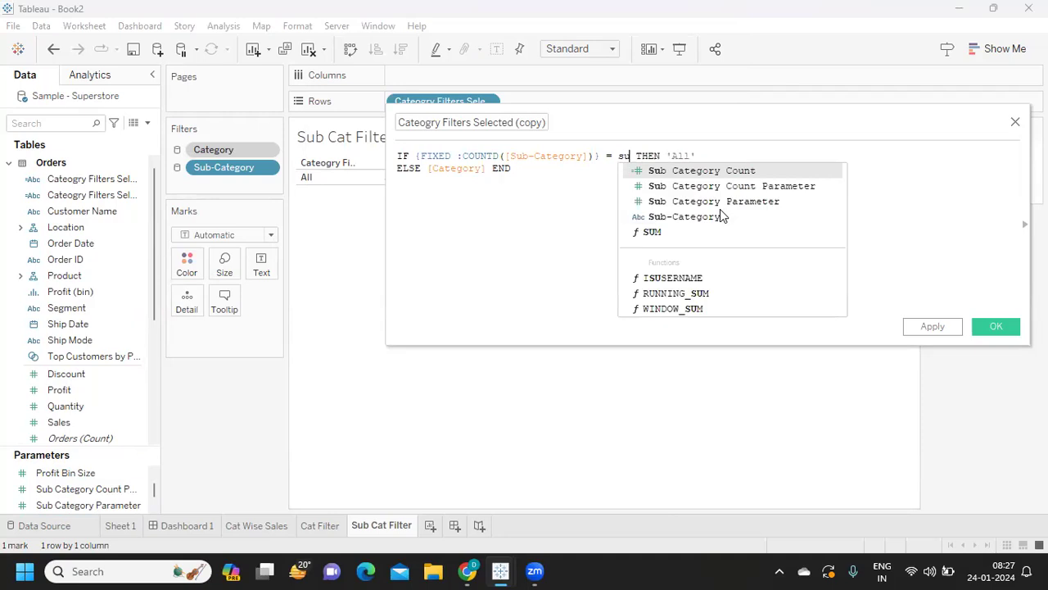
pyautogui.click(719, 202)
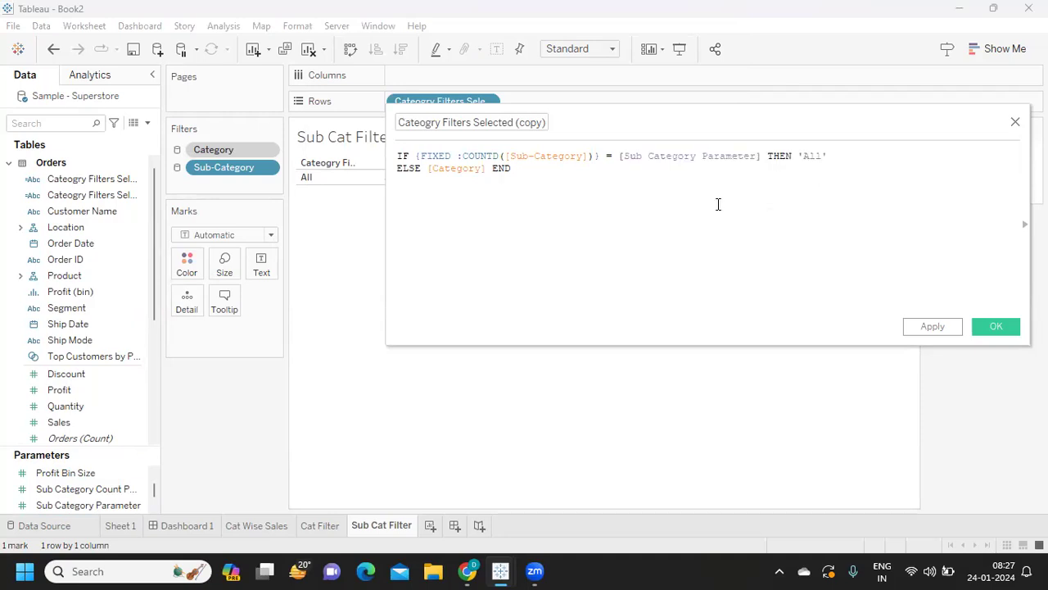
pyautogui.doubleClick(457, 167)
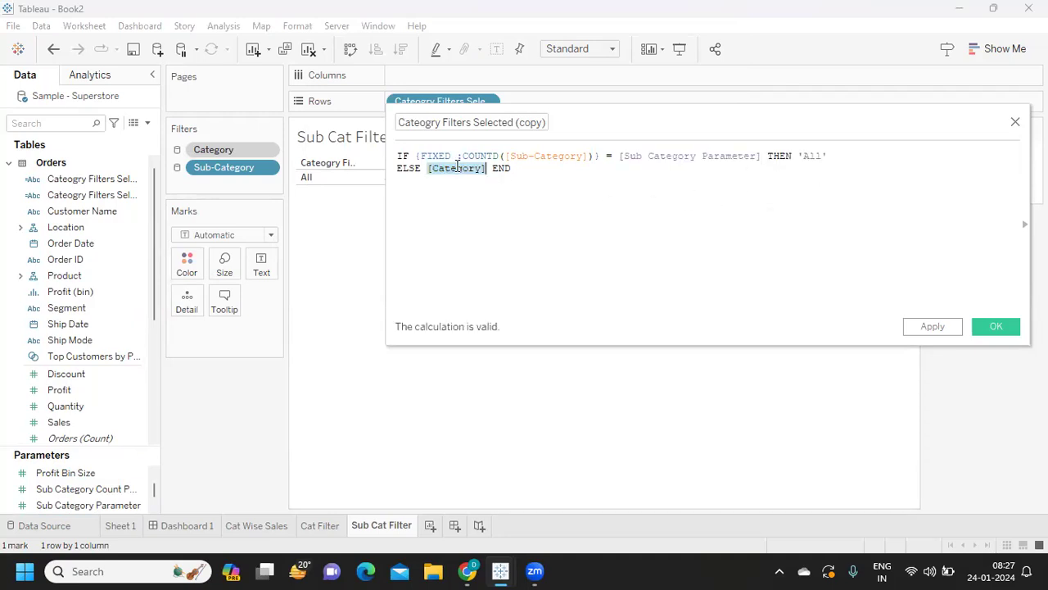
pyautogui.write('su')
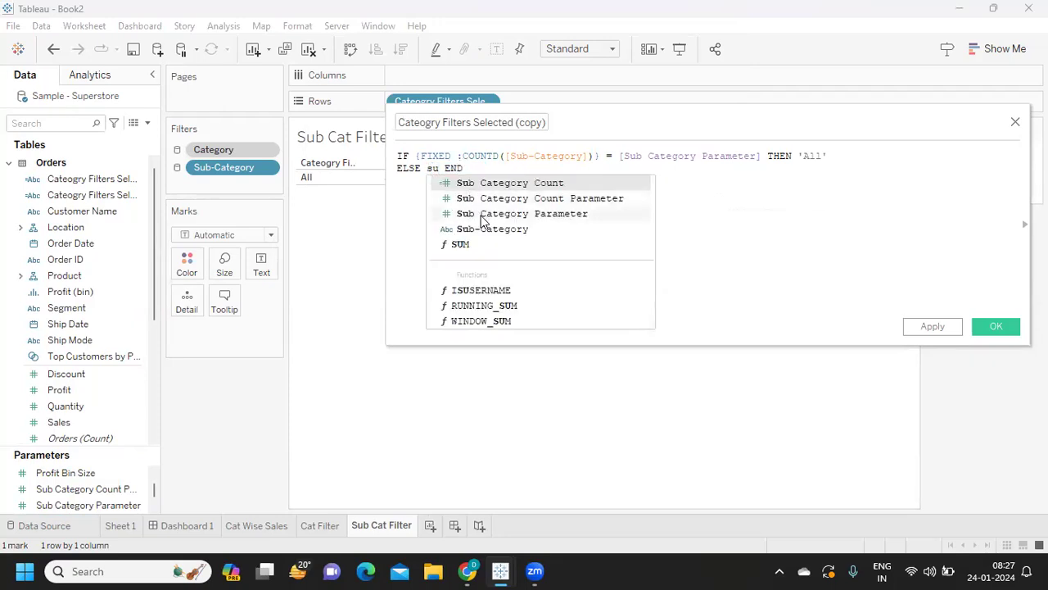
pyautogui.click(484, 223)
pyautogui.moveTo(536, 169); pyautogui.dragTo(382, 156)
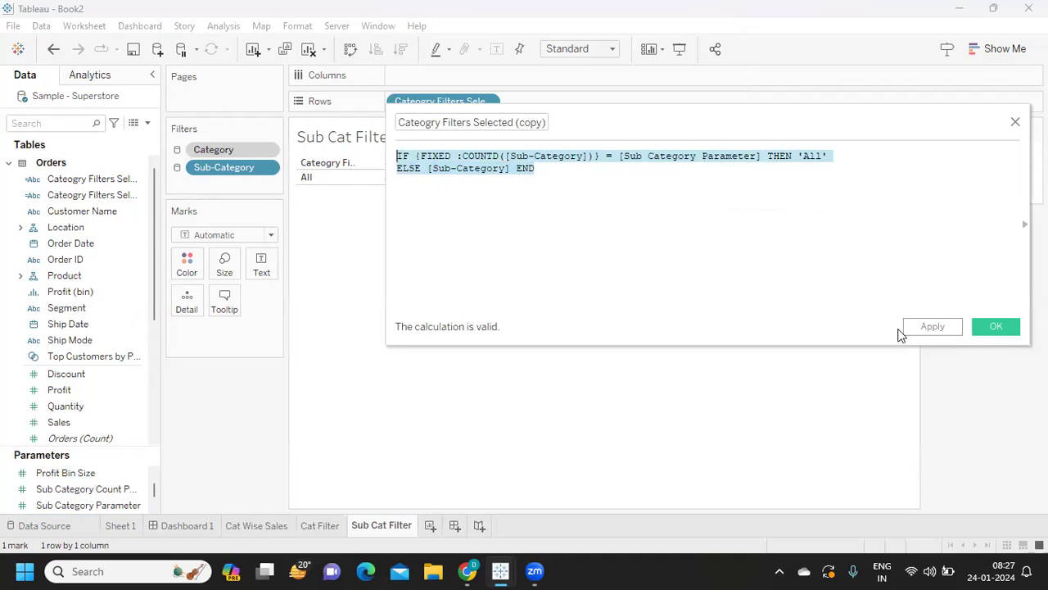
pyautogui.click(925, 328)
pyautogui.click(996, 326)
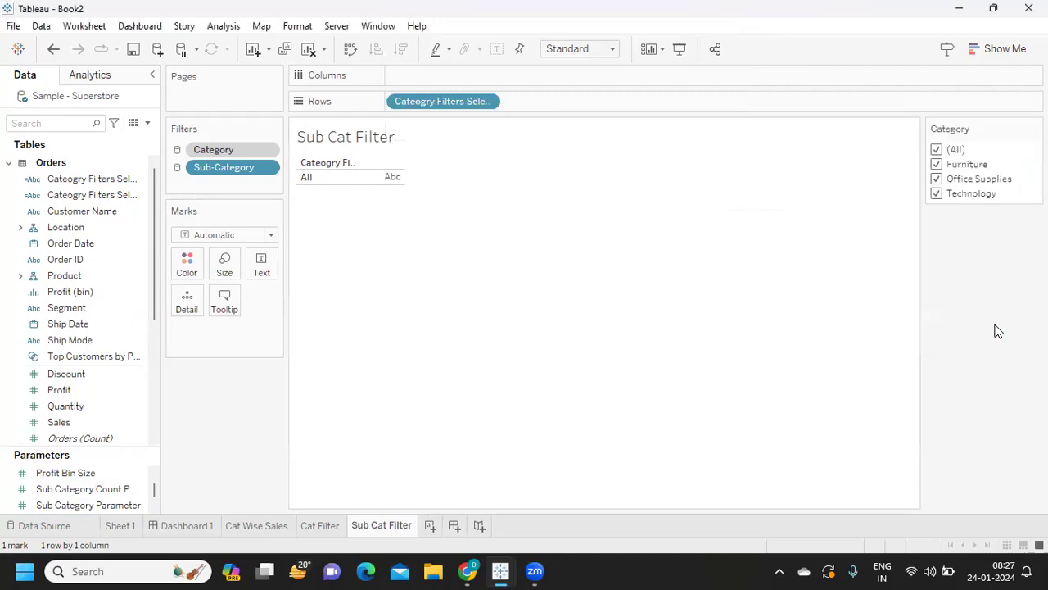
# - Rename the copy to Sub Cateogry Filters Selected and put it on Rows instead of the original
pyautogui.moveTo(417, 100); pyautogui.dragTo(491, 295)
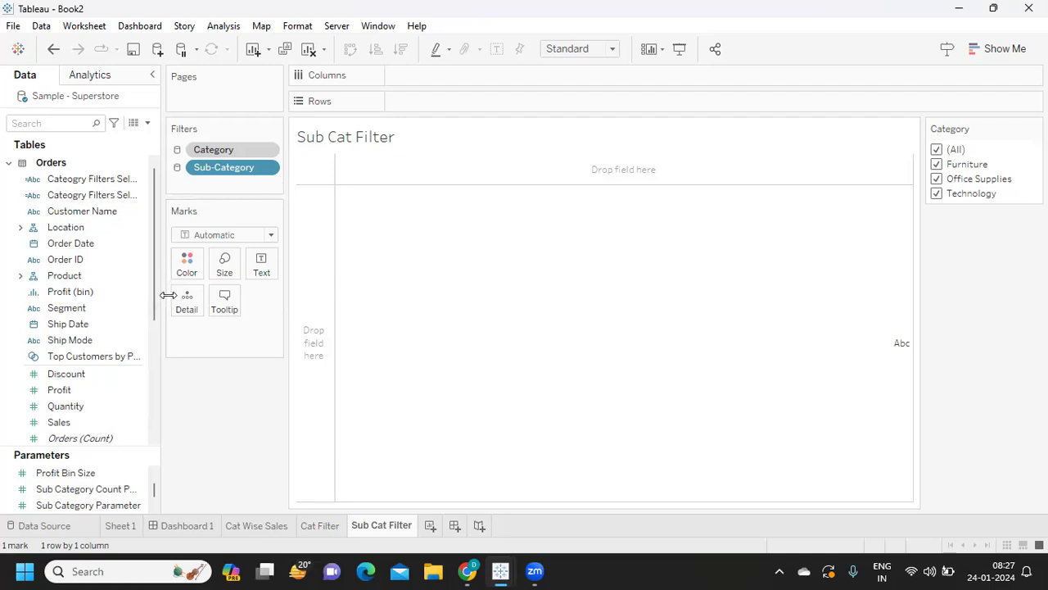
pyautogui.moveTo(164, 294); pyautogui.dragTo(271, 292)
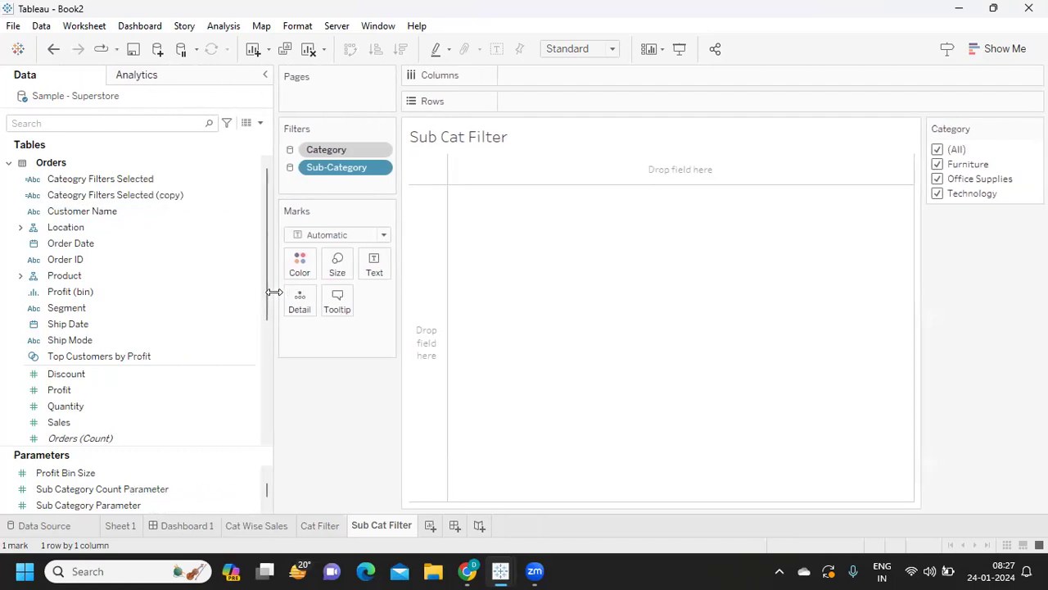
pyautogui.rightClick(250, 195)
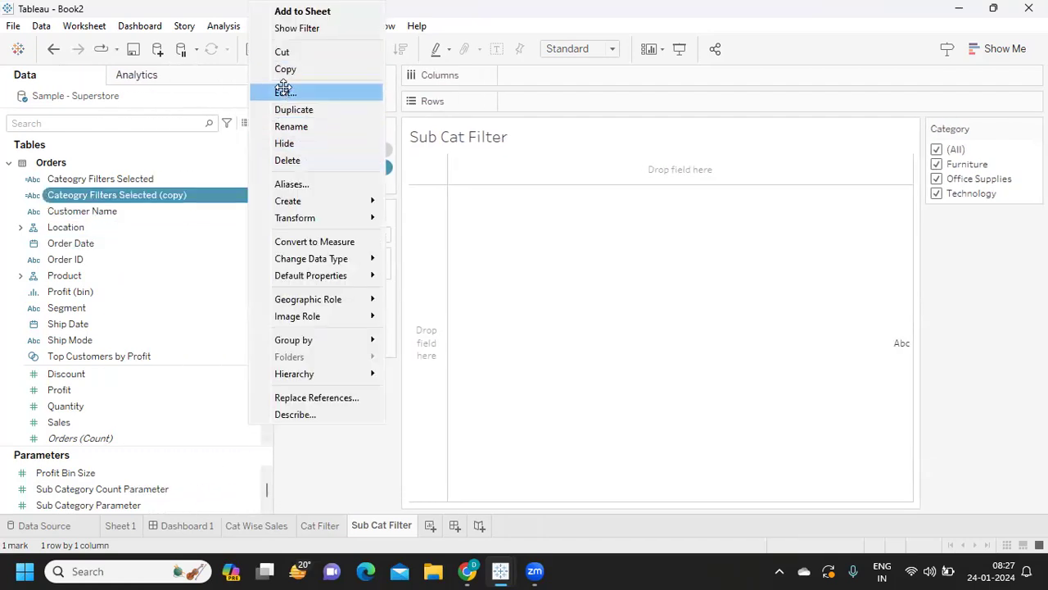
pyautogui.click(283, 93)
pyautogui.click(400, 122)
pyautogui.write('Sub Category Filters Selected')
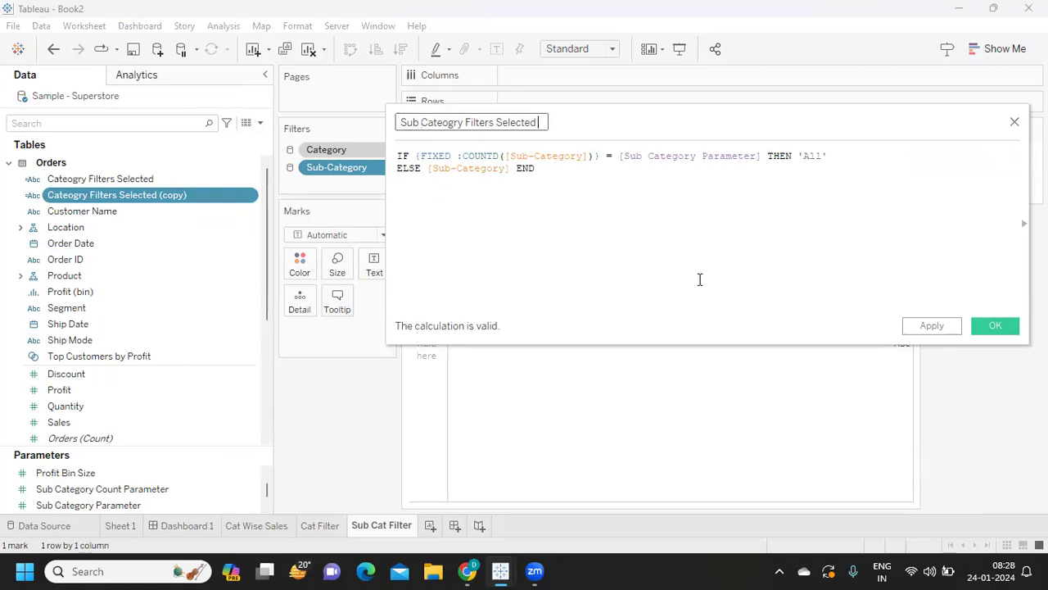
pyautogui.click(936, 327)
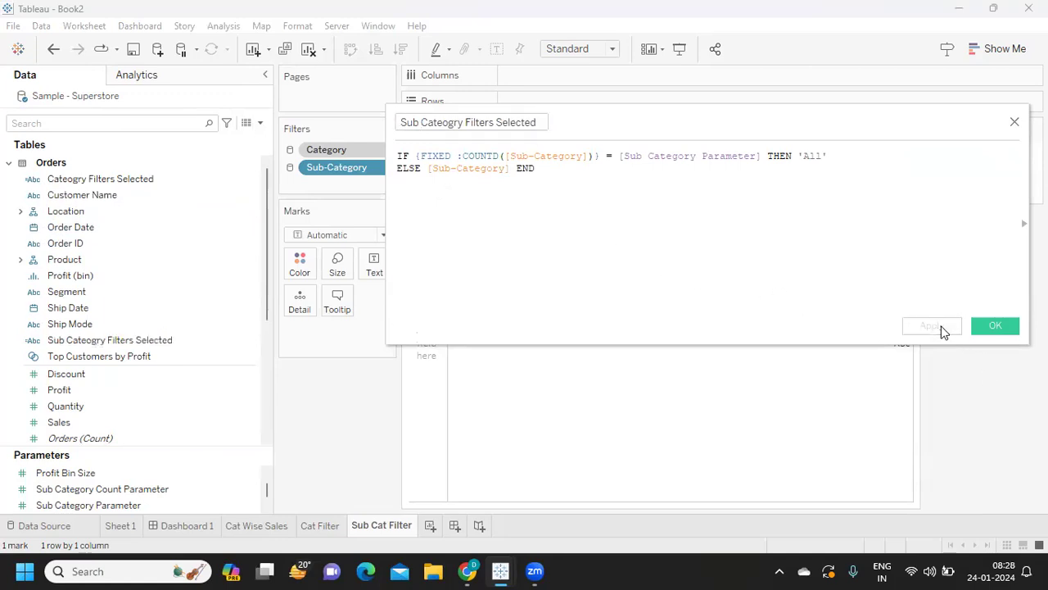
pyautogui.click(987, 328)
pyautogui.moveTo(97, 342); pyautogui.dragTo(552, 105)
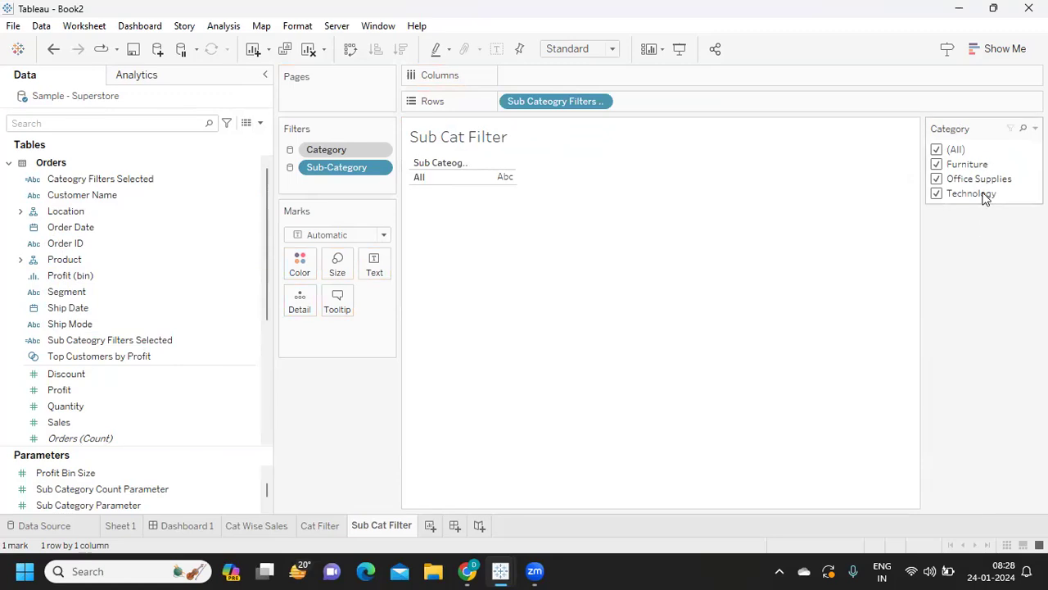
# - Show the Sub-Category filter card and narrow the Category filter to Furniture only
pyautogui.click(380, 168)
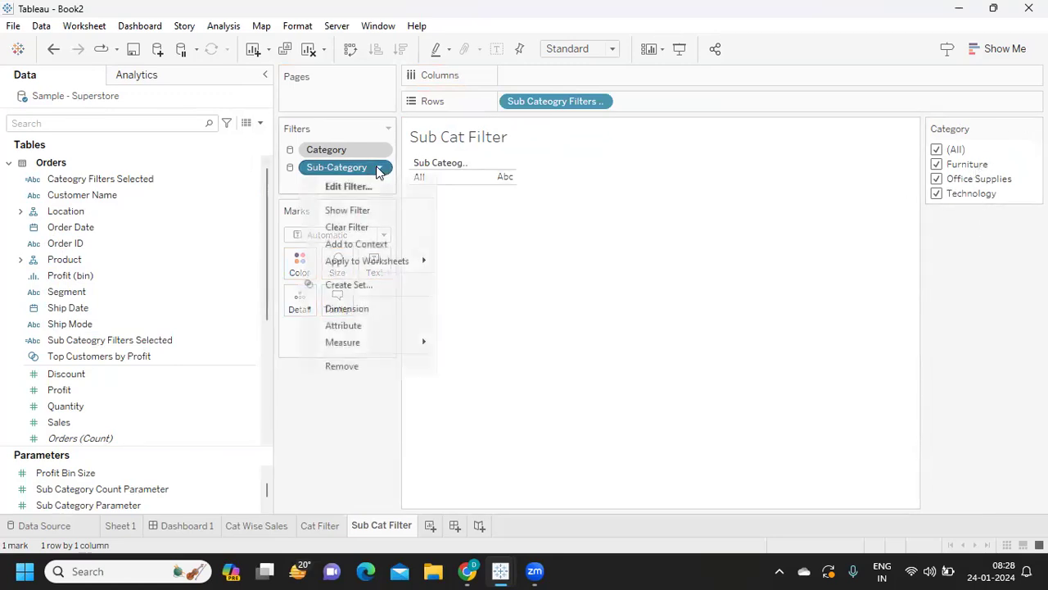
pyautogui.click(354, 212)
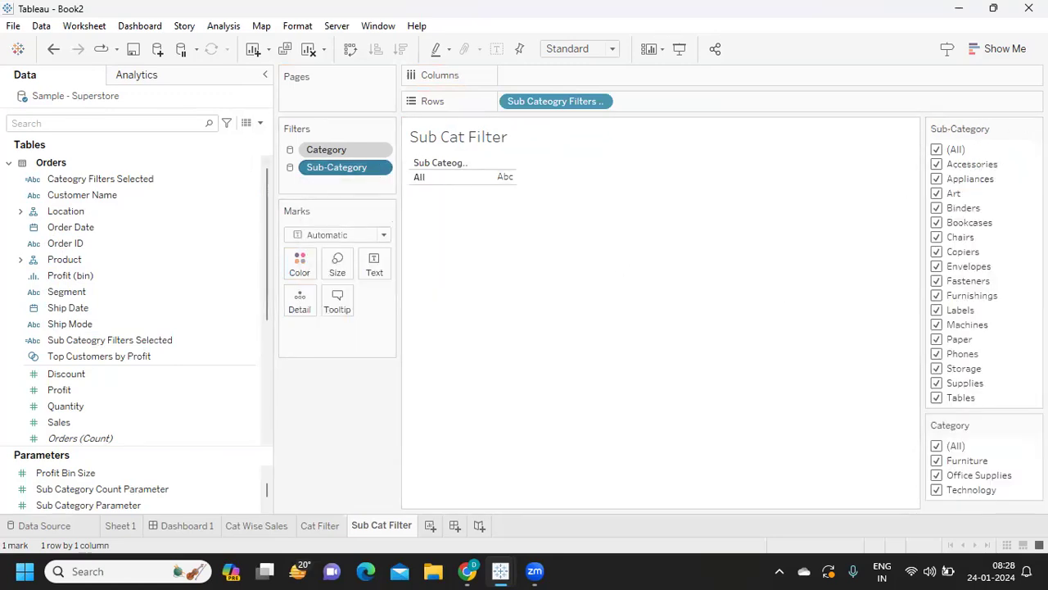
pyautogui.click(937, 445)
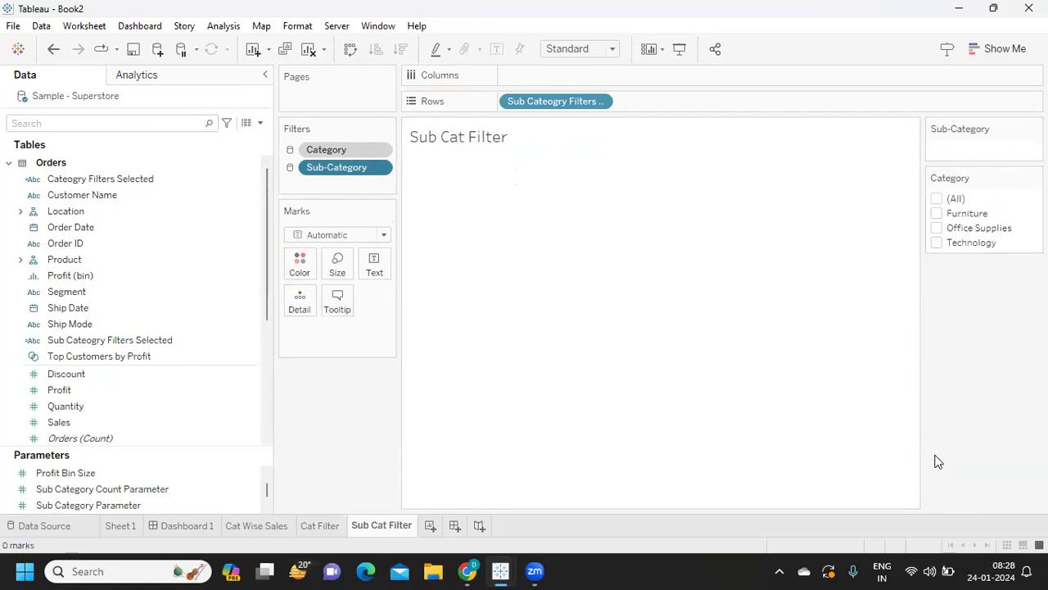
pyautogui.click(937, 214)
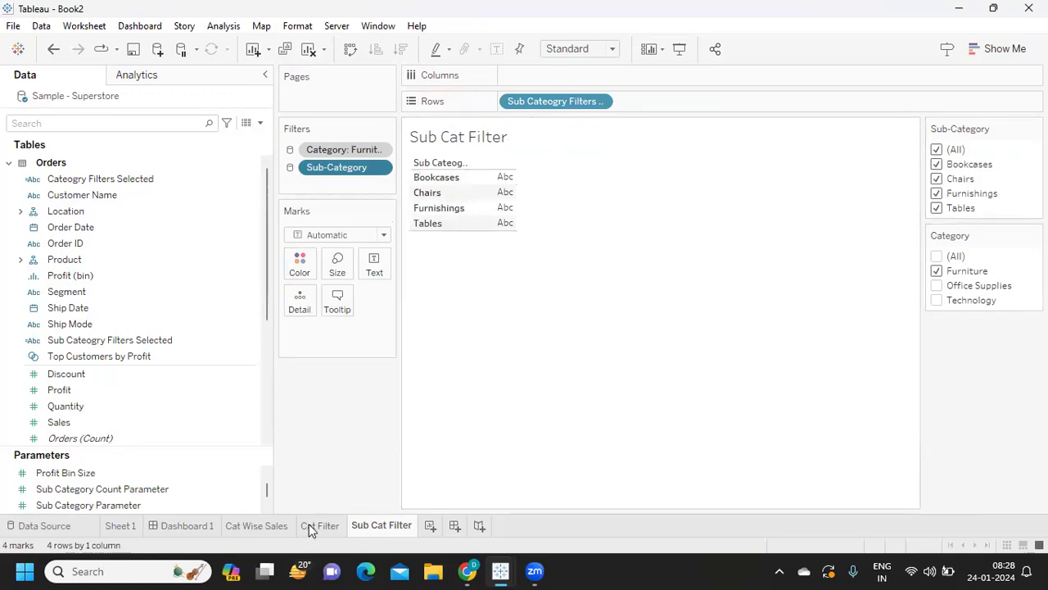
# - Switch between the Sub Cat Filter and Cat Filter sheets, ending on Cat Filter
pyautogui.click(332, 529)
pyautogui.click(381, 530)
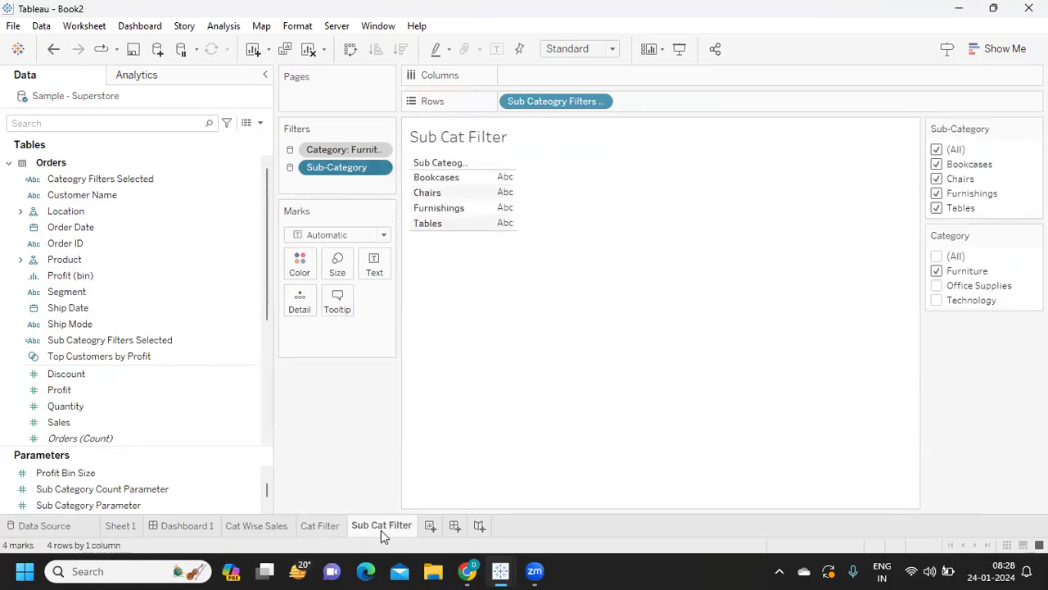
pyautogui.click(336, 531)
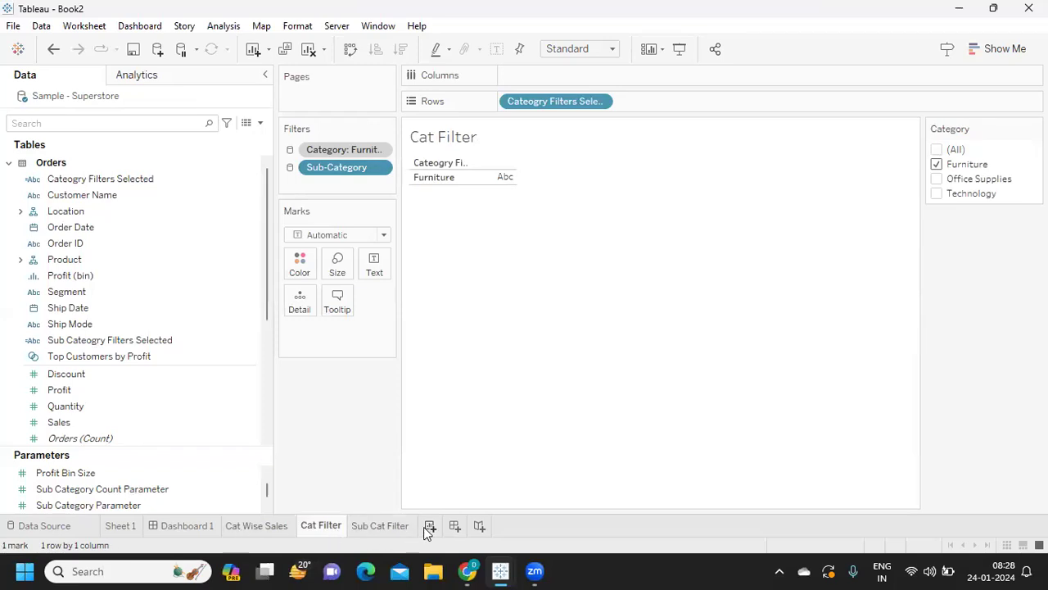
# - Create Dashboard 2 with Cat Wise Sales, all categories checked, and a horizontal container above it
pyautogui.click(453, 528)
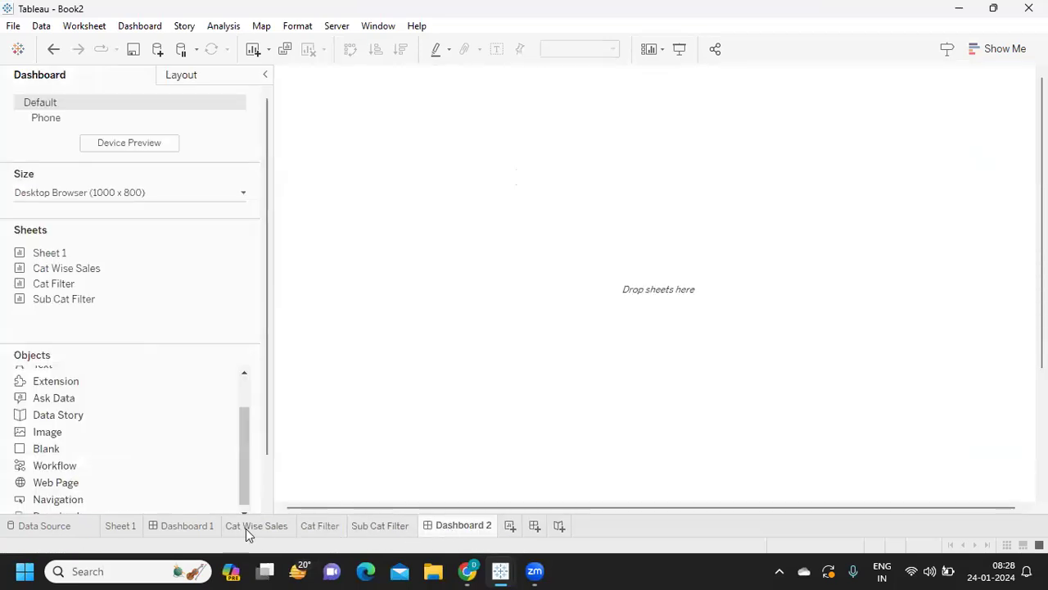
pyautogui.moveTo(75, 276)
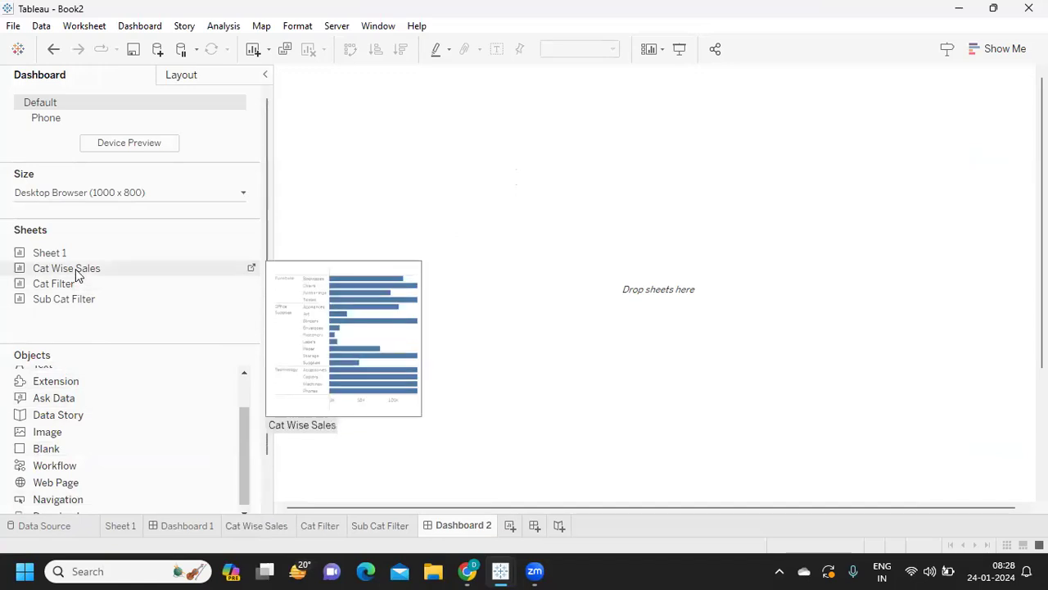
pyautogui.moveTo(75, 276); pyautogui.dragTo(350, 172)
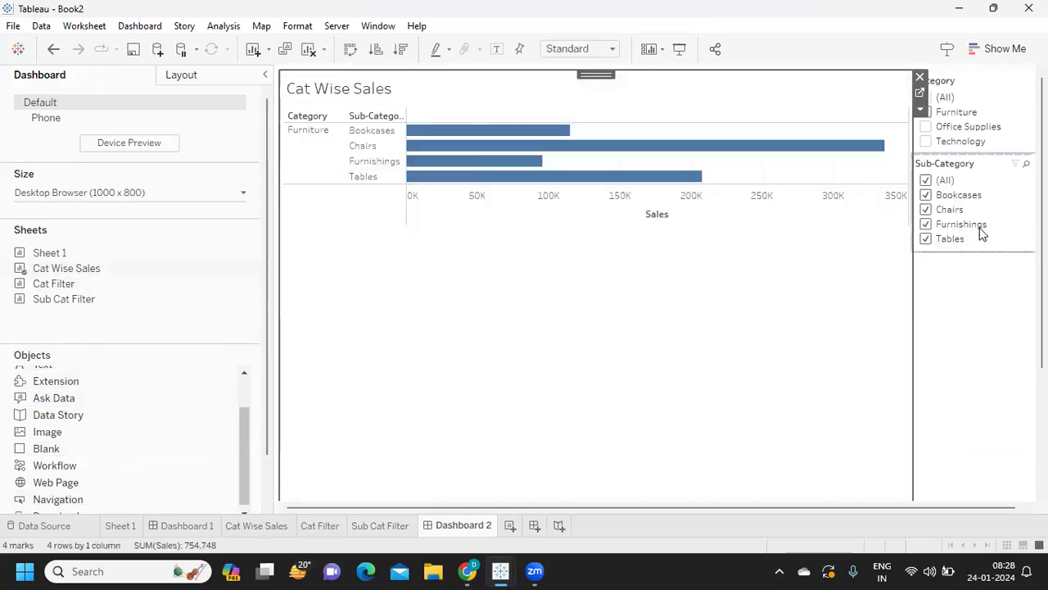
pyautogui.click(932, 99)
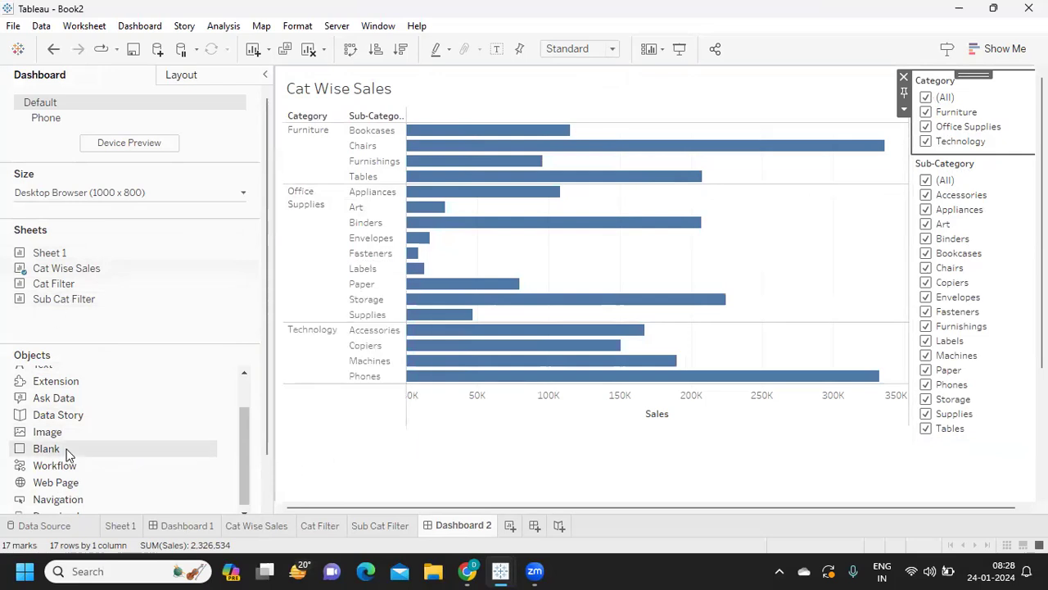
pyautogui.scroll(-1, 67, 449)
pyautogui.scroll(3, 69, 492)
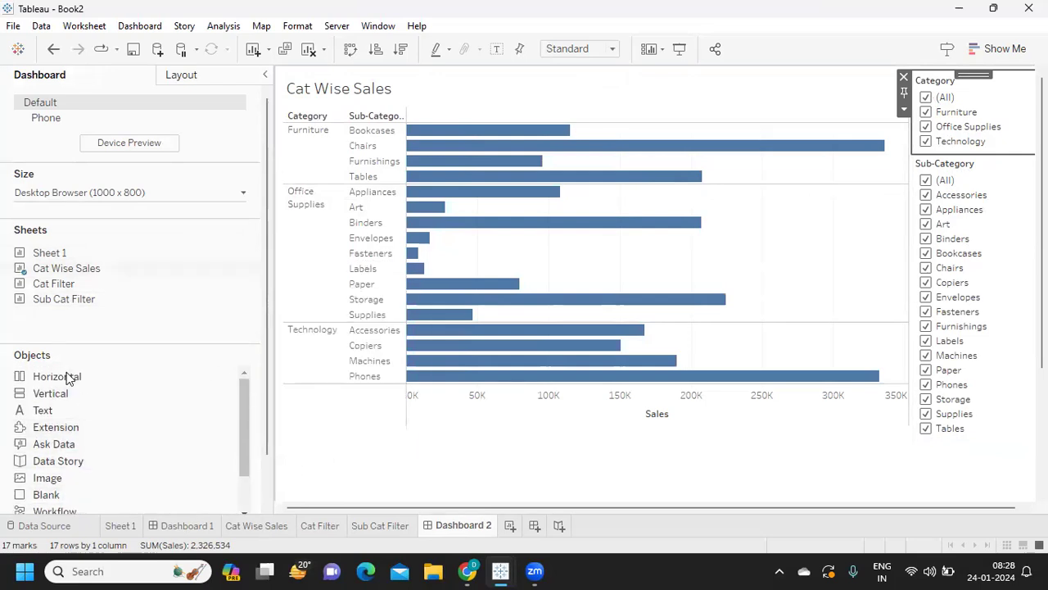
pyautogui.moveTo(72, 375); pyautogui.dragTo(128, 368)
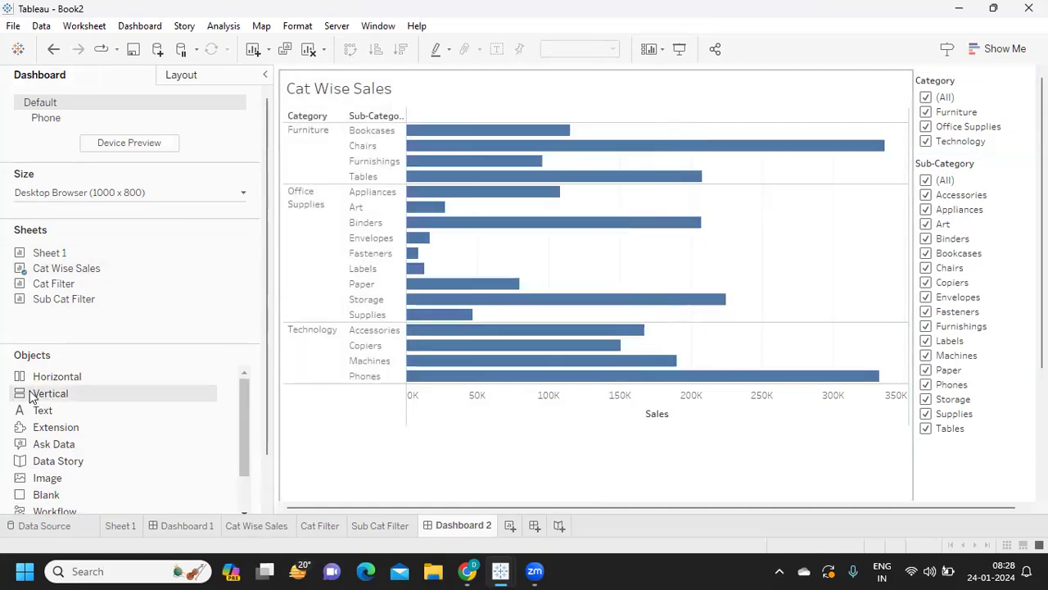
pyautogui.moveTo(310, 150); pyautogui.dragTo(409, 118)
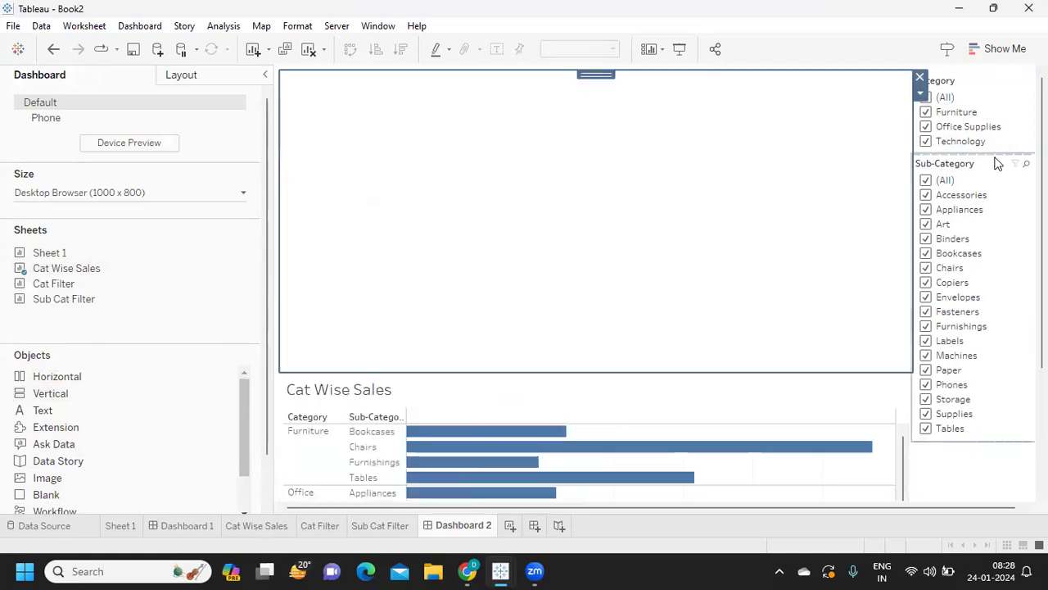
# - Move the Category and Sub-Category filters side by side into the top horizontal container
pyautogui.moveTo(973, 74); pyautogui.dragTo(630, 125)
pyautogui.click(990, 124)
pyautogui.moveTo(978, 73)
pyautogui.mouseDown()
pyautogui.moveTo(739, 96)
pyautogui.moveTo(627, 122)
pyautogui.moveTo(695, 133)
pyautogui.moveTo(705, 123)
pyautogui.mouseUp()
# - Set both filters to Multiple Values (dropdown) and shrink the filter strip above the chart
pyautogui.click(307, 210)
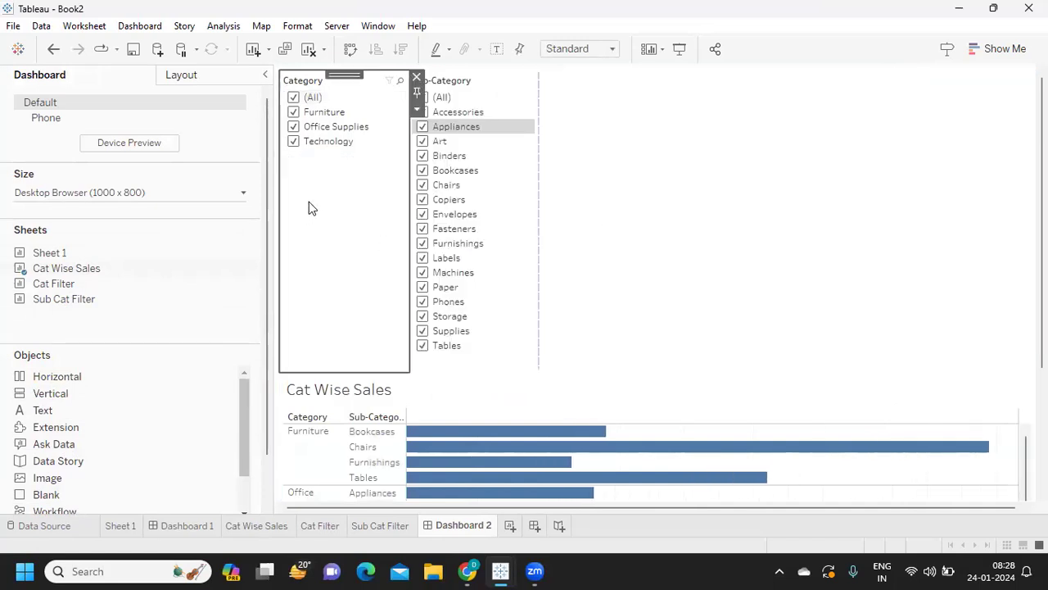
pyautogui.click(417, 107)
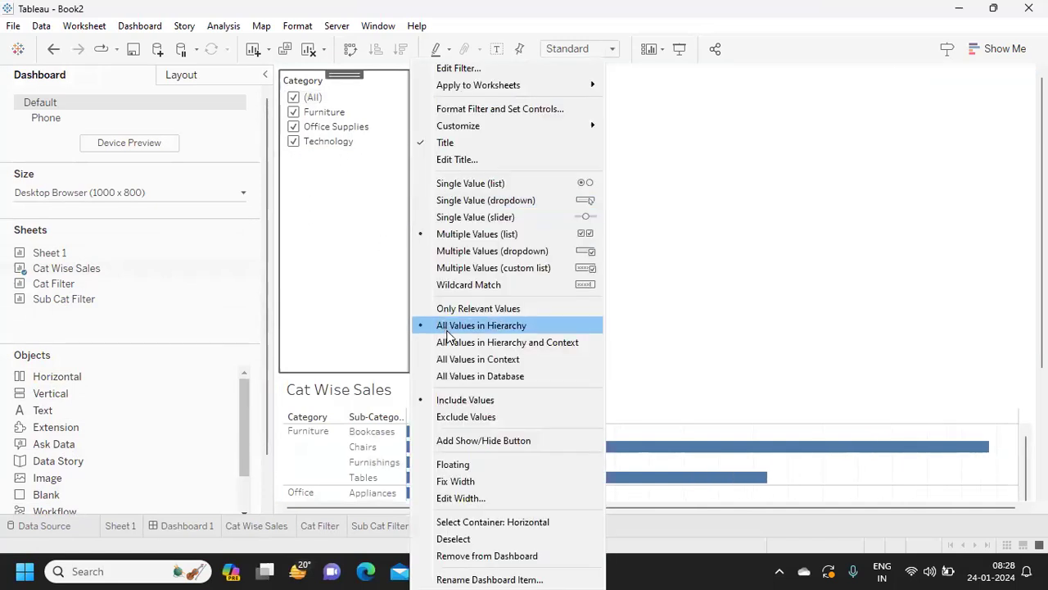
pyautogui.click(477, 249)
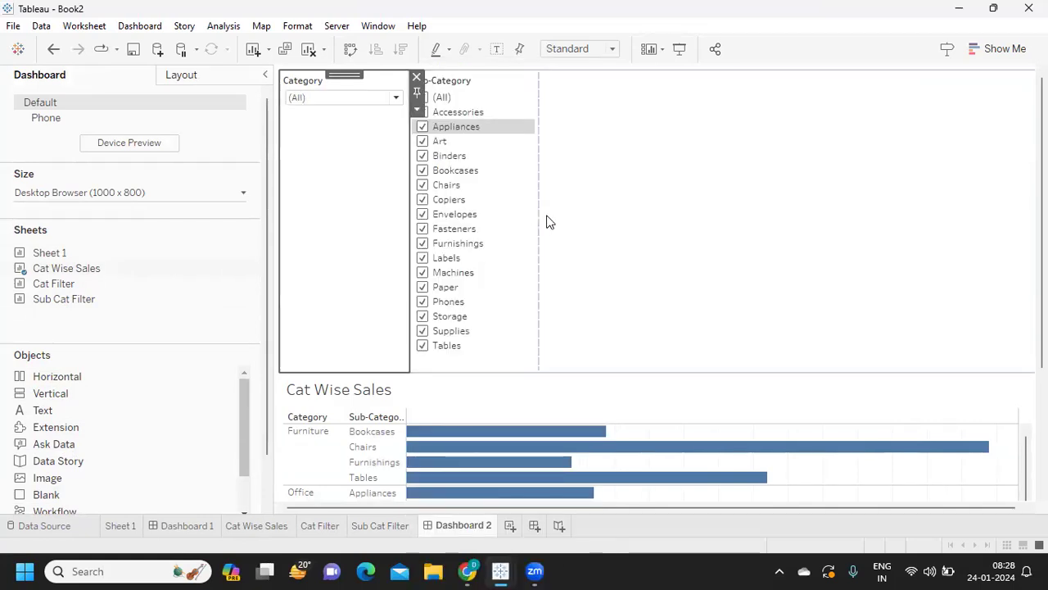
pyautogui.click(516, 220)
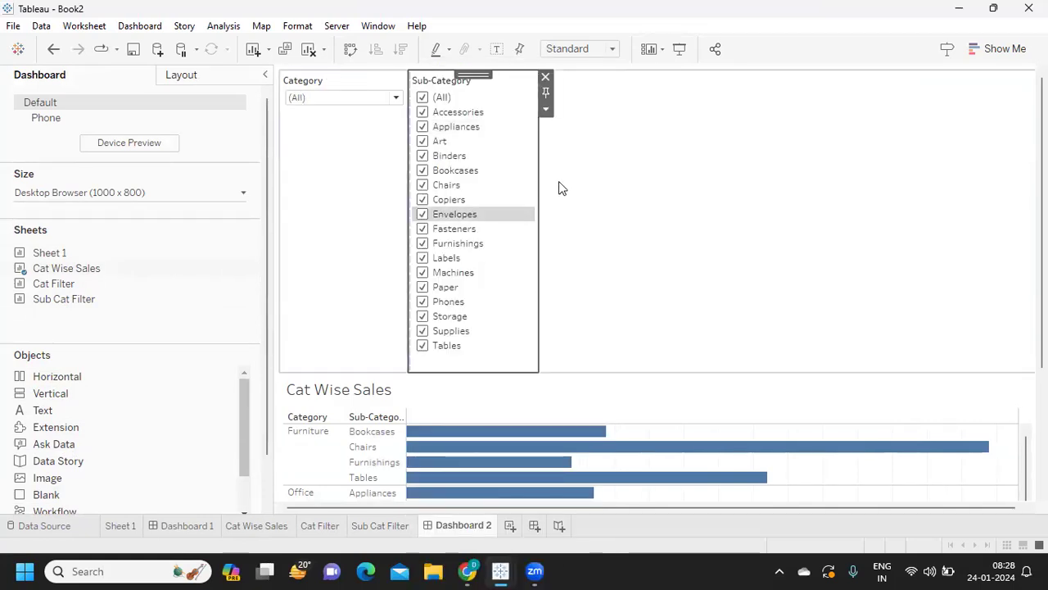
pyautogui.click(544, 107)
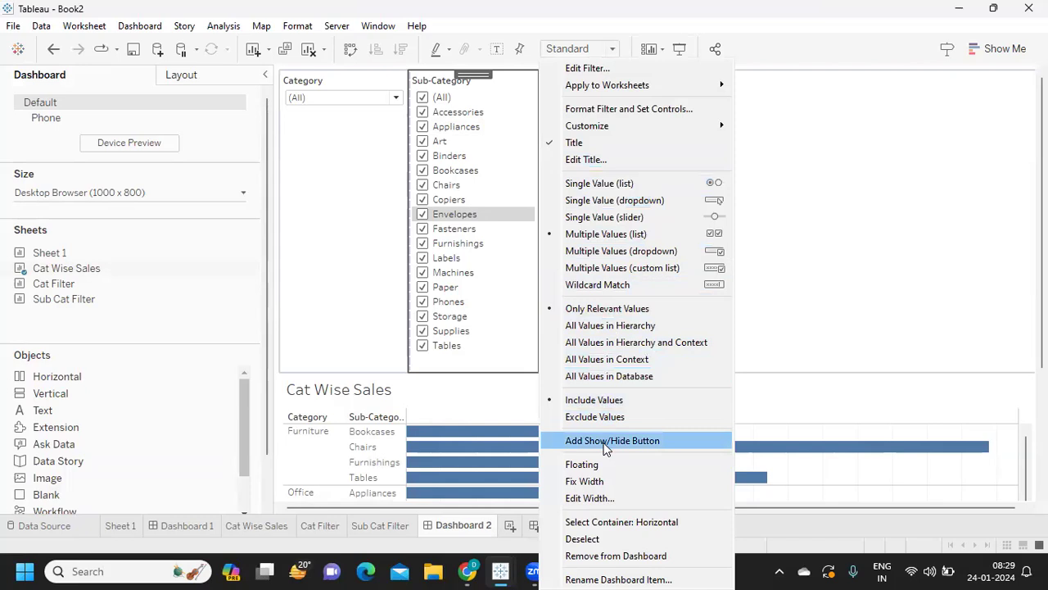
pyautogui.click(609, 251)
pyautogui.moveTo(546, 371); pyautogui.dragTo(590, 135)
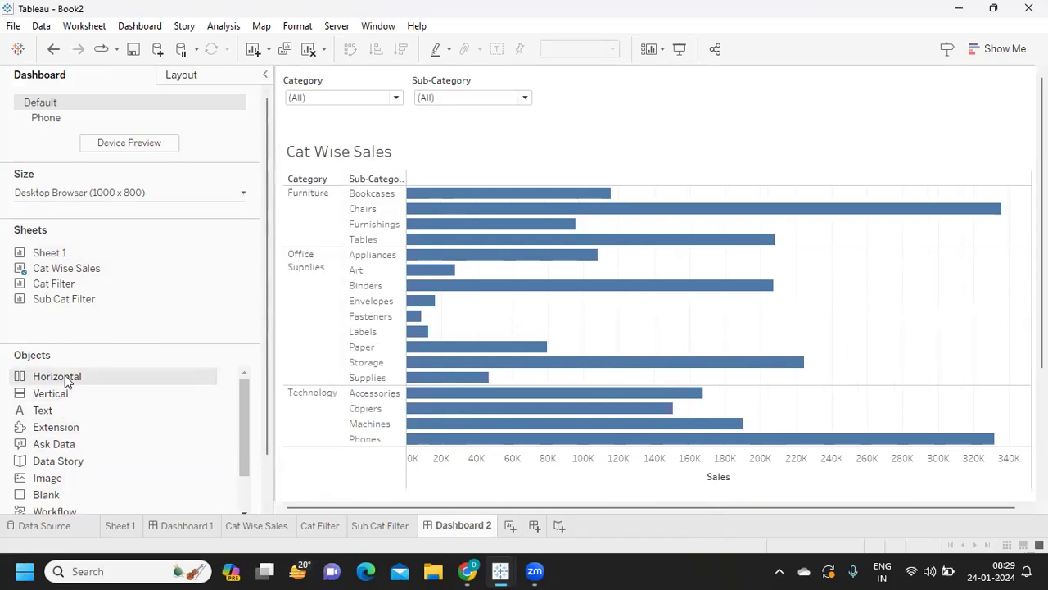
# - Put the sales chart in a horizontal container with an empty container to its right
pyautogui.moveTo(66, 382); pyautogui.dragTo(425, 247)
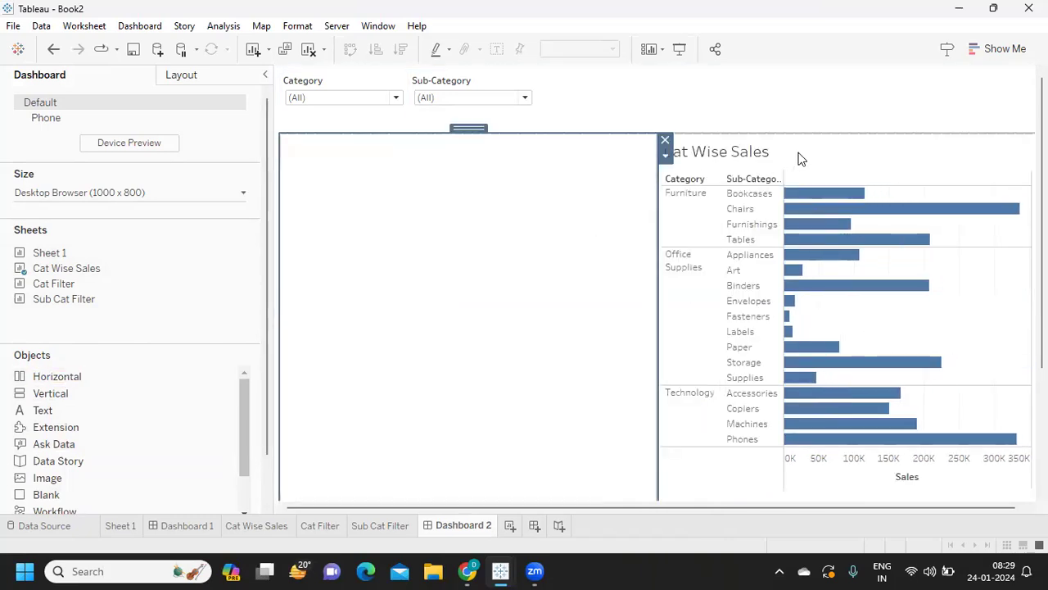
pyautogui.click(819, 148)
pyautogui.moveTo(847, 126)
pyautogui.mouseDown()
pyautogui.moveTo(599, 194)
pyautogui.moveTo(550, 173)
pyautogui.mouseUp()
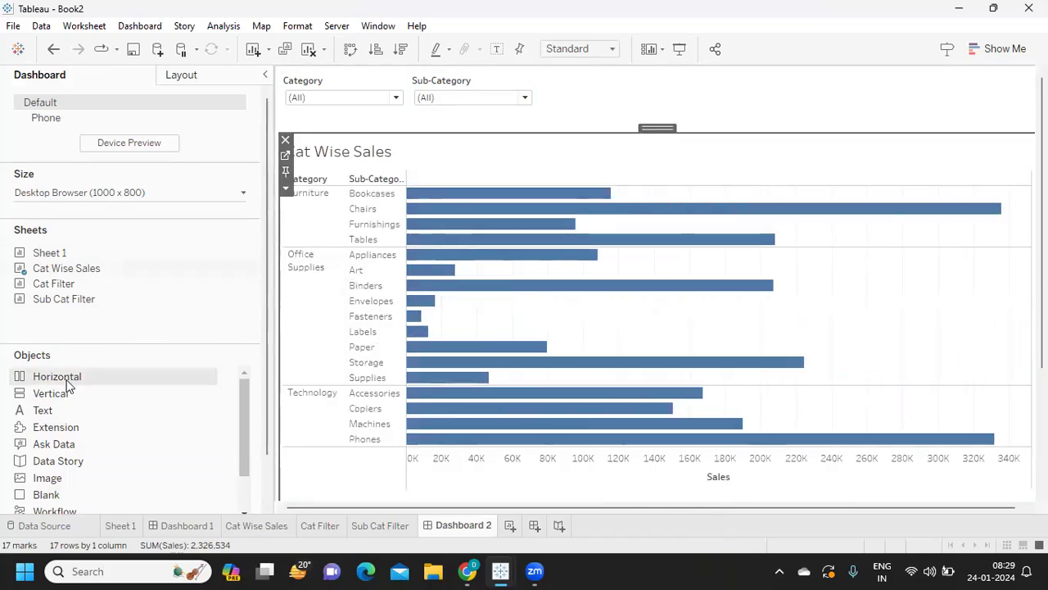
pyautogui.moveTo(60, 381); pyautogui.dragTo(875, 375)
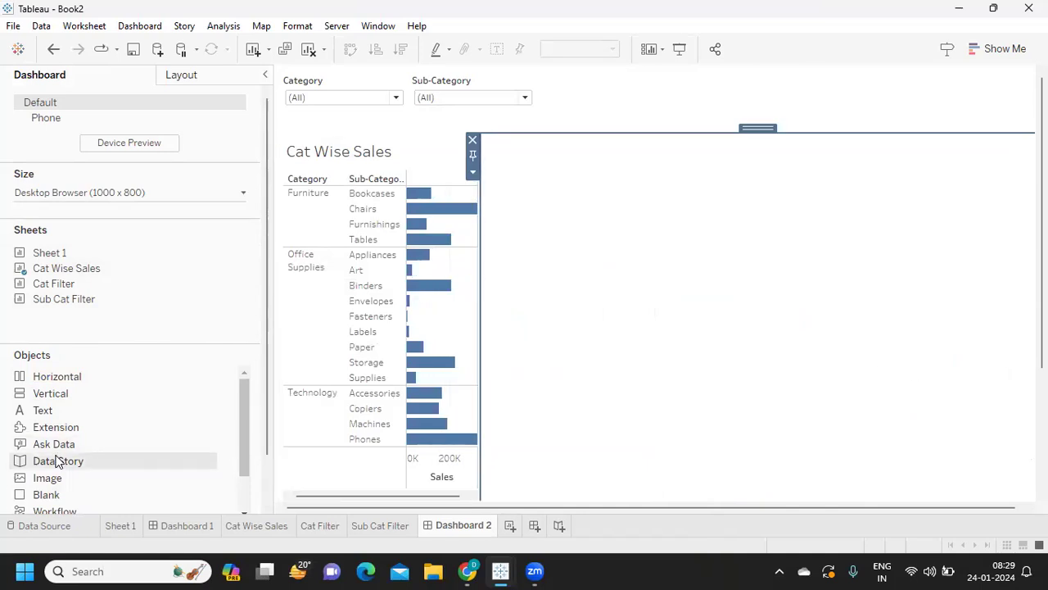
pyautogui.moveTo(65, 296); pyautogui.dragTo(86, 307)
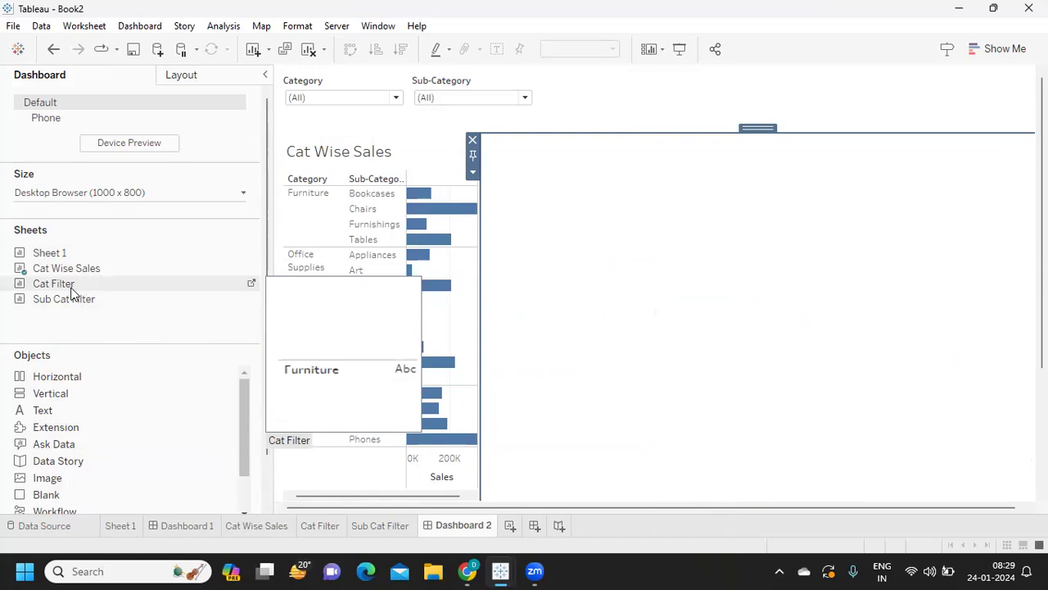
# - Add the Cat Filter and Sub Cat Filter sheets to the right panel and hide both titles
pyautogui.moveTo(72, 294); pyautogui.dragTo(693, 287)
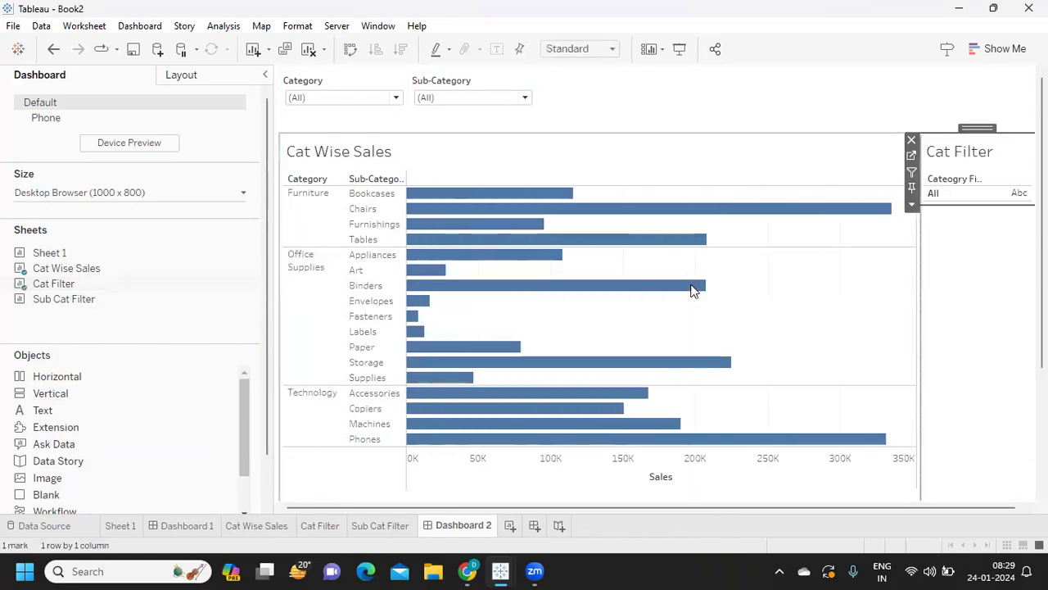
pyautogui.moveTo(45, 304); pyautogui.dragTo(941, 325)
pyautogui.click(948, 154)
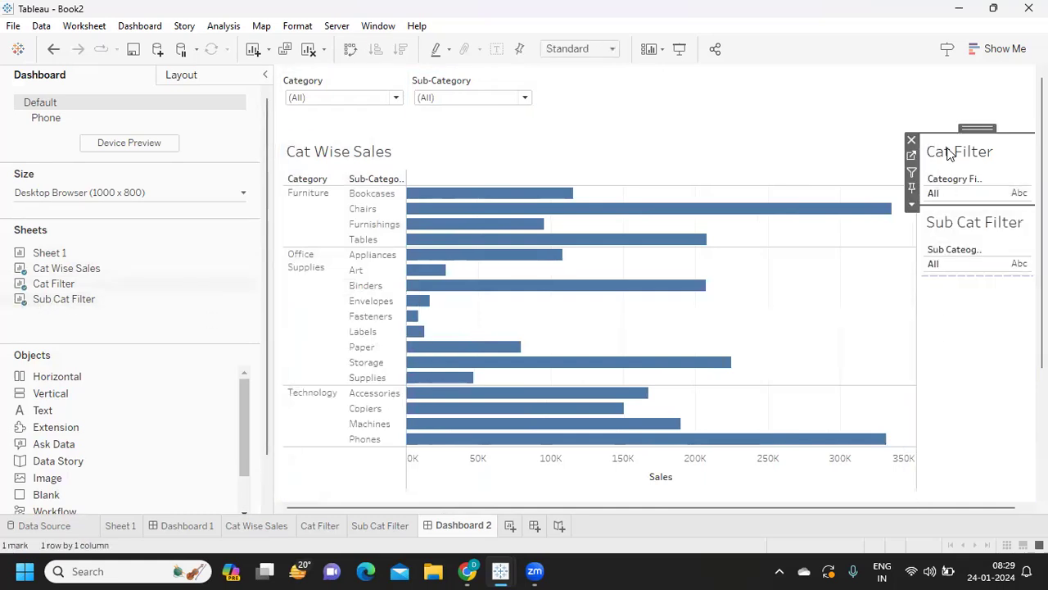
pyautogui.rightClick(948, 154)
pyautogui.click(979, 195)
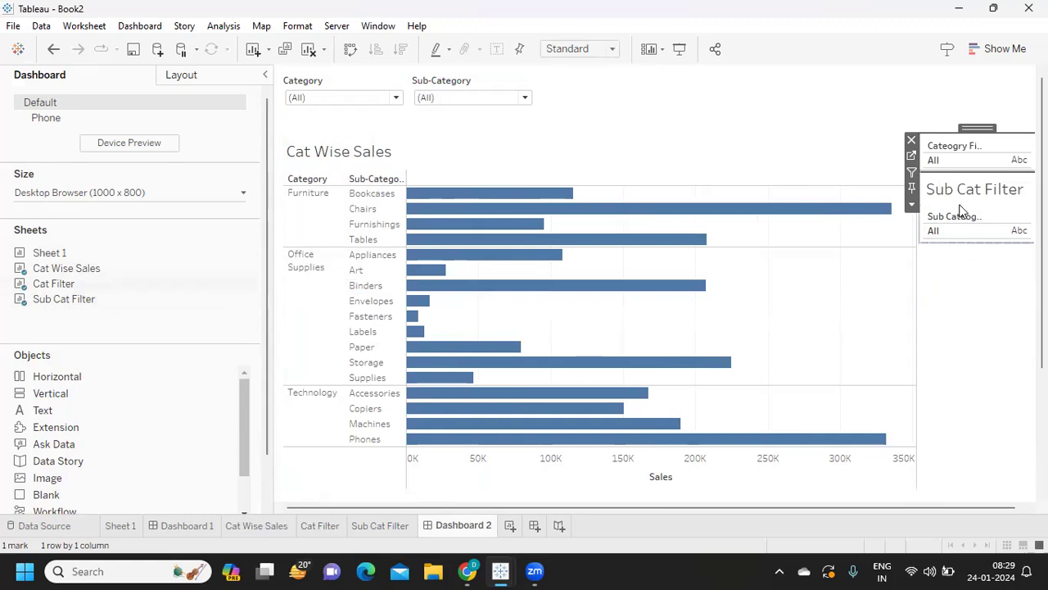
pyautogui.click(954, 190)
pyautogui.rightClick(950, 190)
pyautogui.click(981, 230)
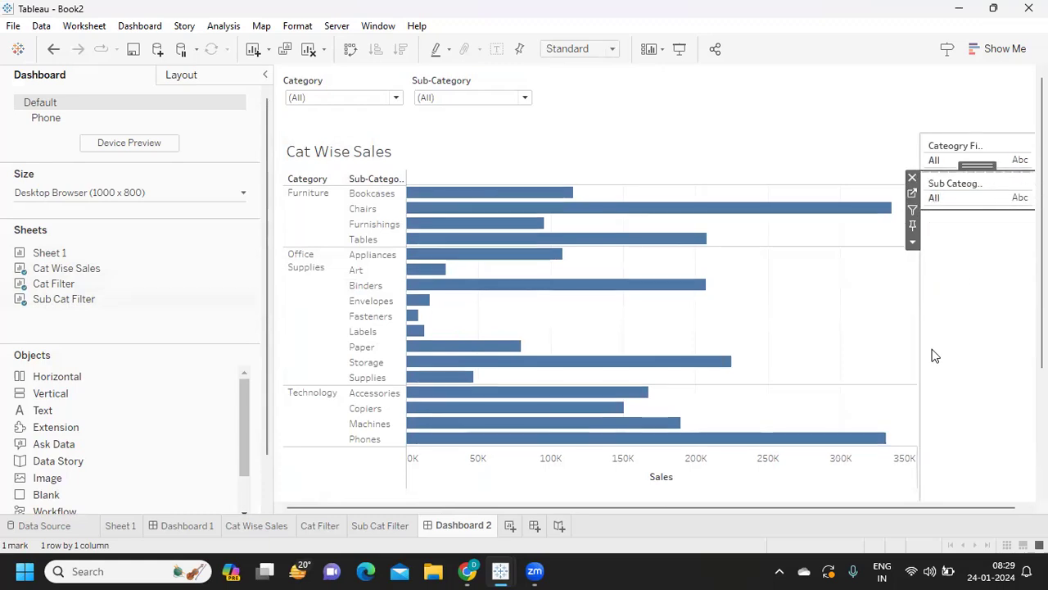
pyautogui.click(948, 341)
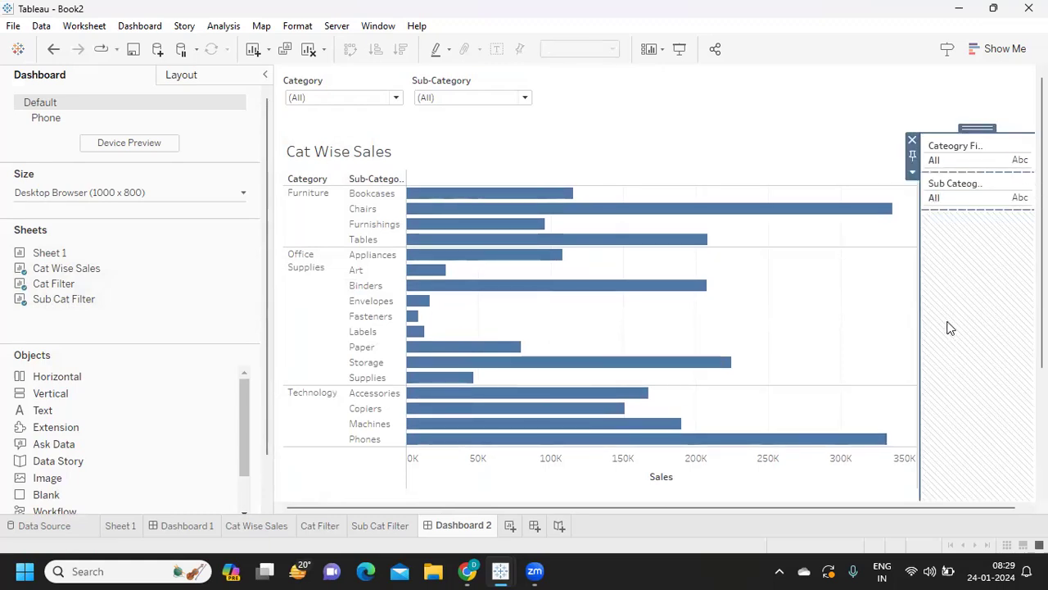
# - Add a show/hide button to the filter panel and set it to display text
pyautogui.click(912, 171)
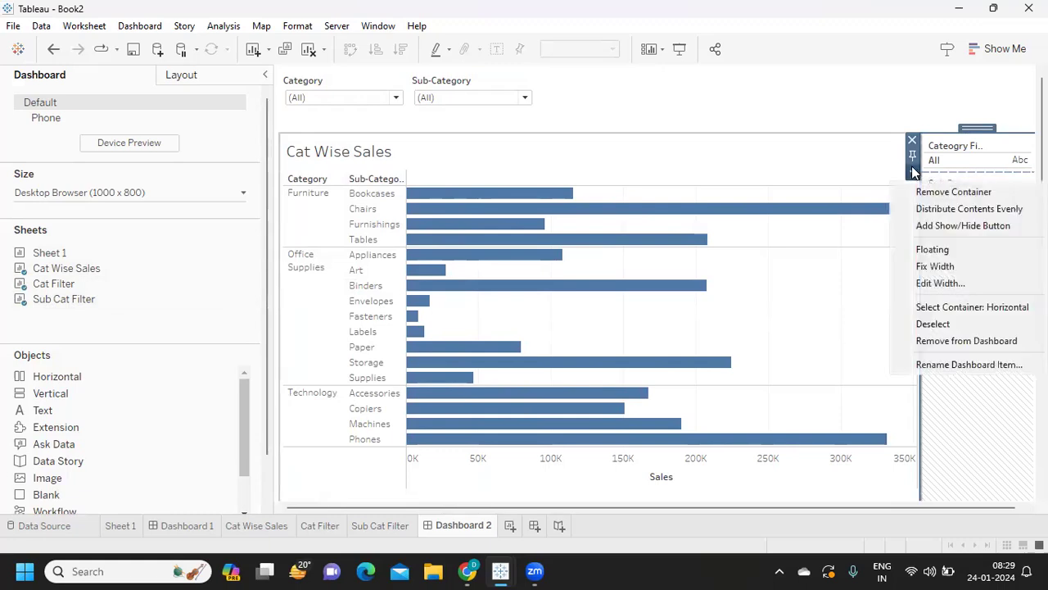
pyautogui.click(944, 226)
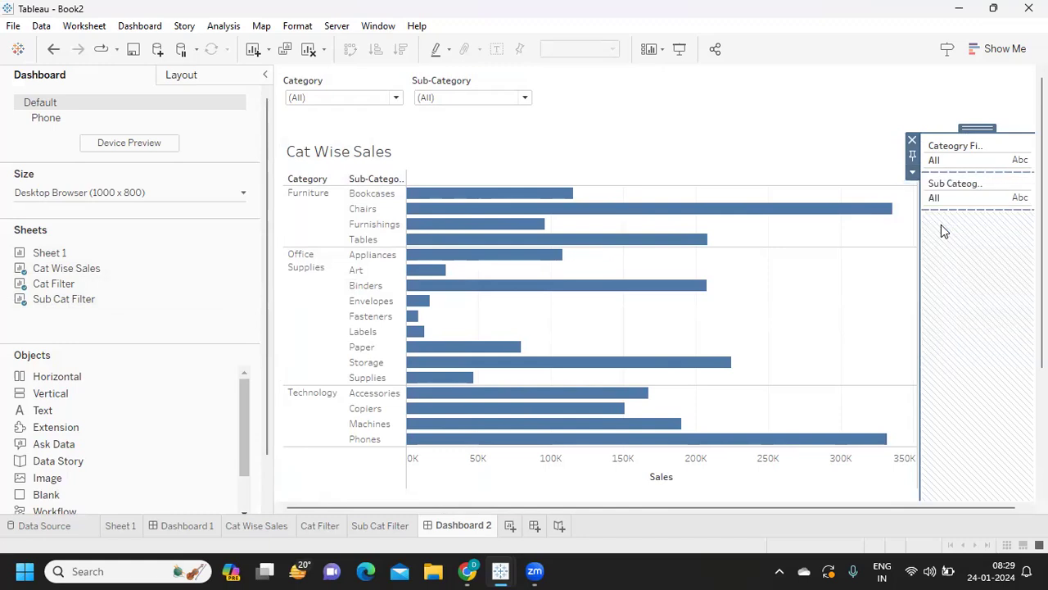
pyautogui.click(918, 159)
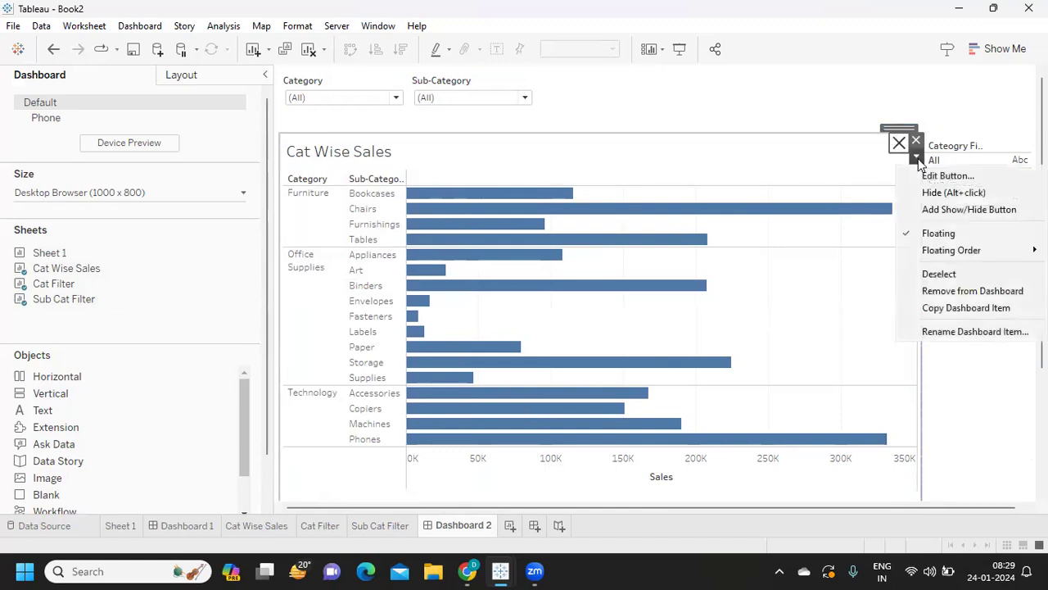
pyautogui.click(946, 175)
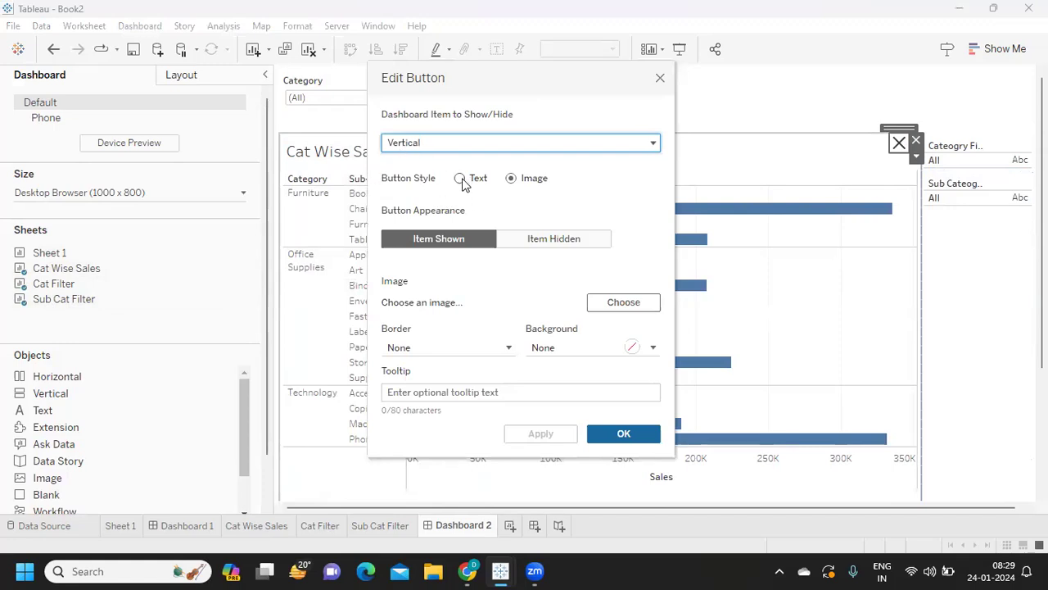
pyautogui.click(461, 178)
# - Title the button 'Close' when shown and 'Show Selected Filters' when hidden, then apply
pyautogui.click(433, 287)
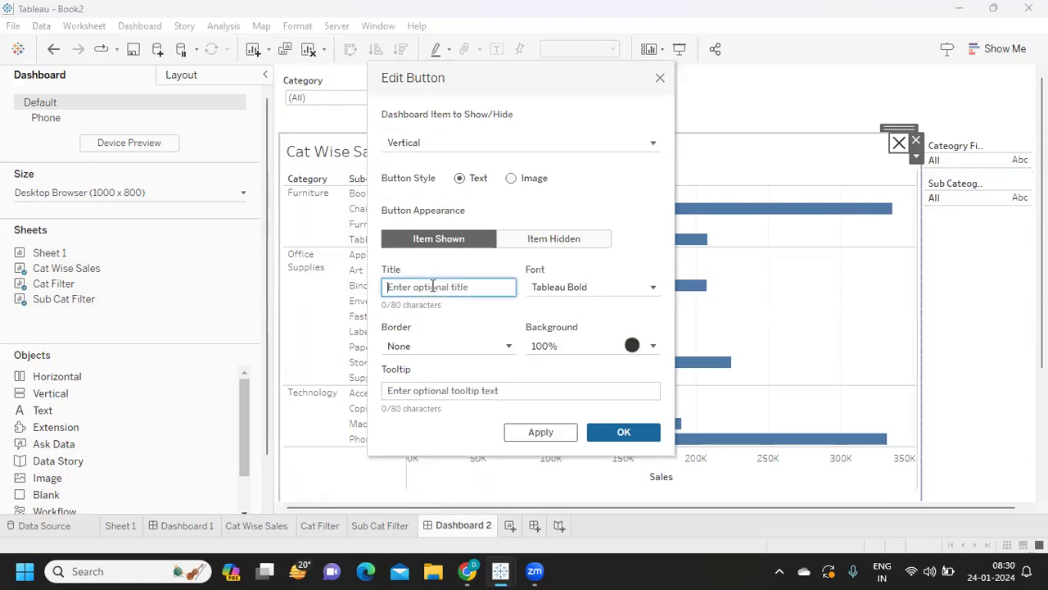
pyautogui.write('Close')
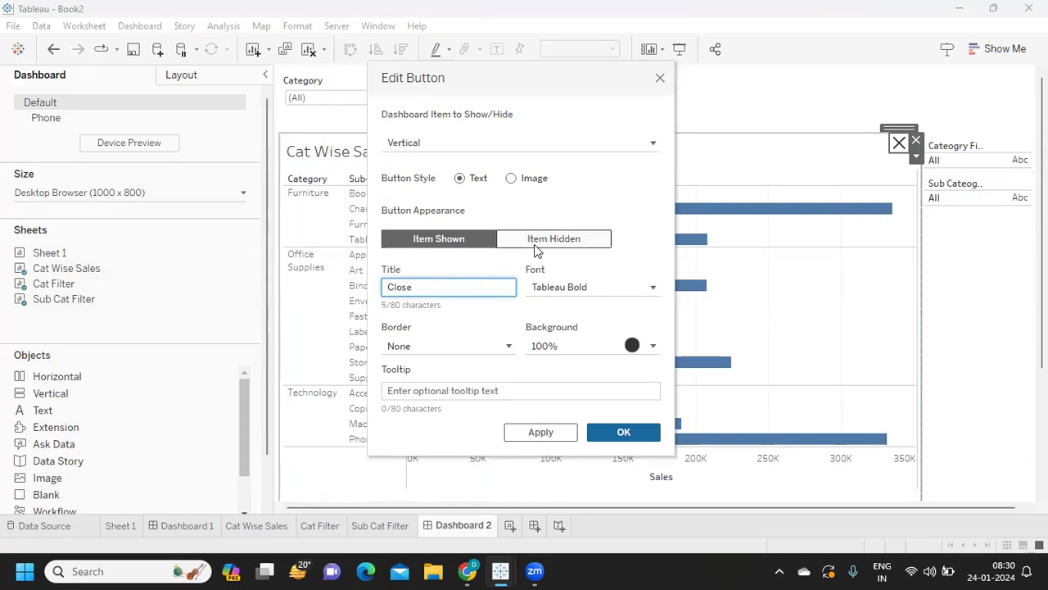
pyautogui.click(536, 245)
pyautogui.click(436, 292)
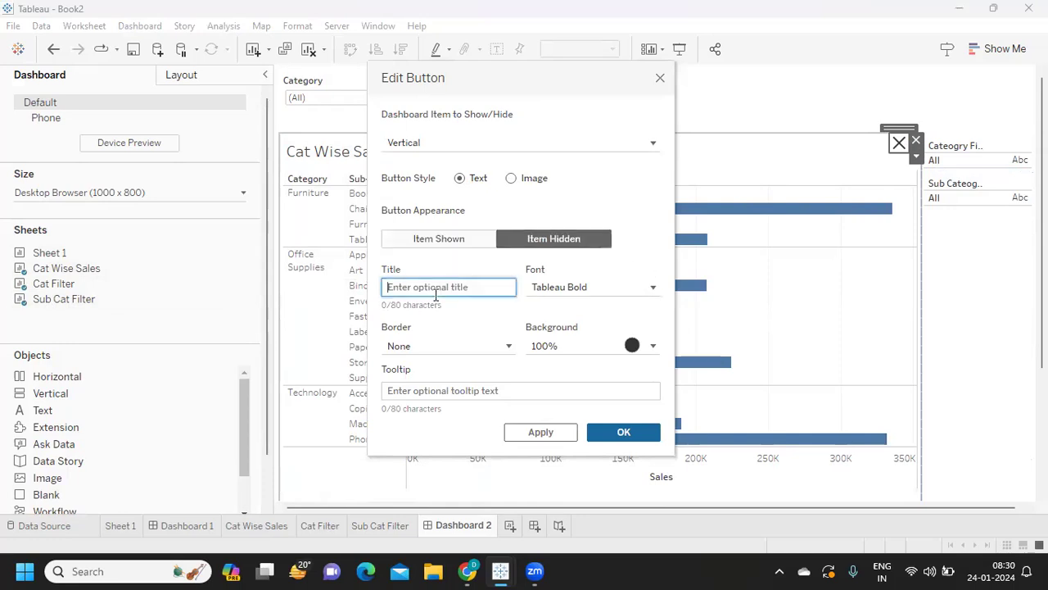
pyautogui.write('Selected F')
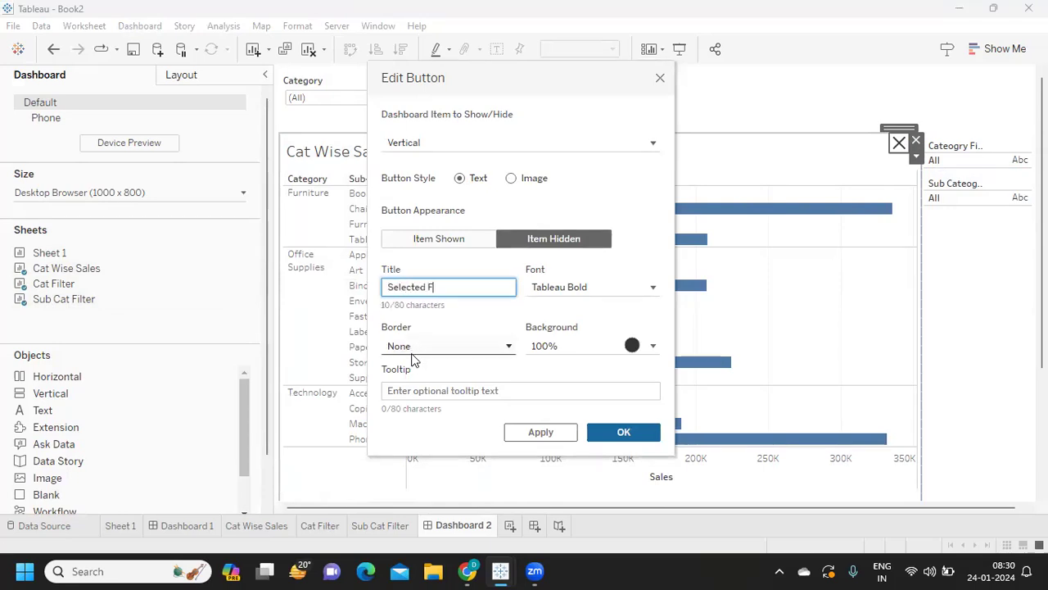
pyautogui.press('BackSpace')
pyautogui.press('BackSpace')
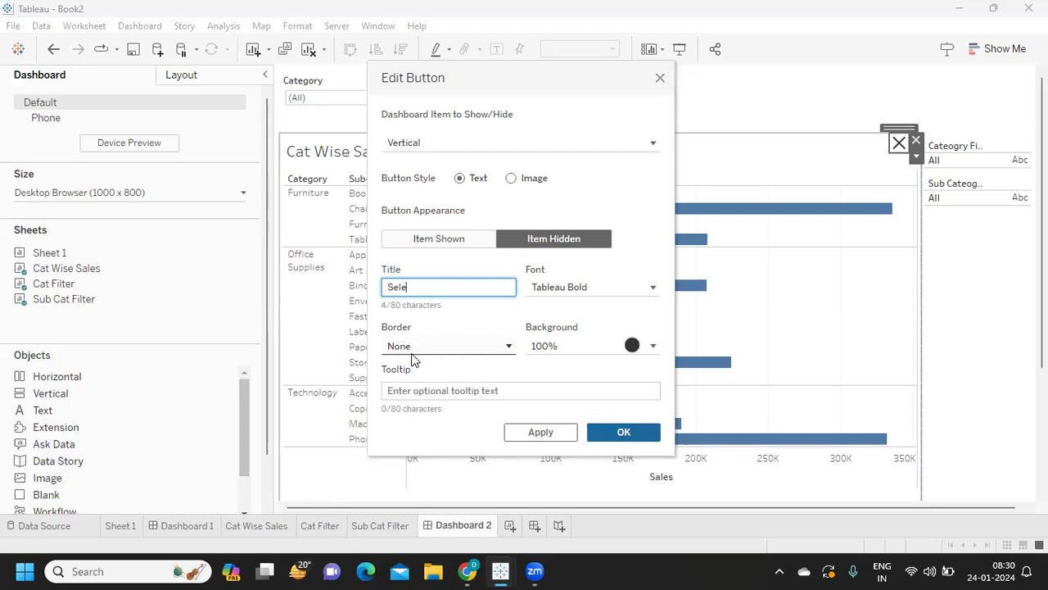
pyautogui.write('how Selected Filters')
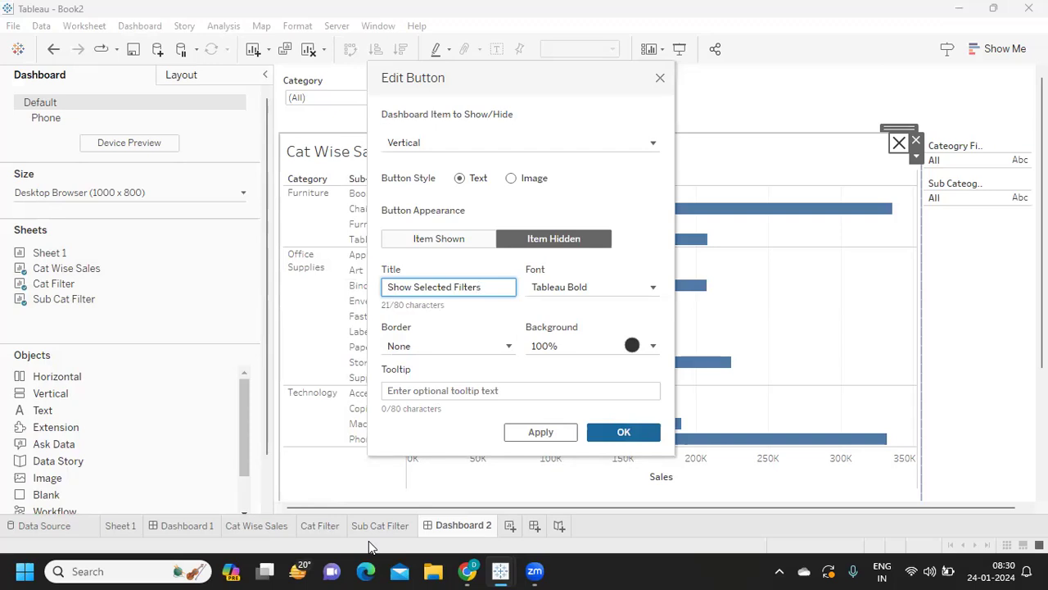
pyautogui.click(536, 434)
pyautogui.click(626, 435)
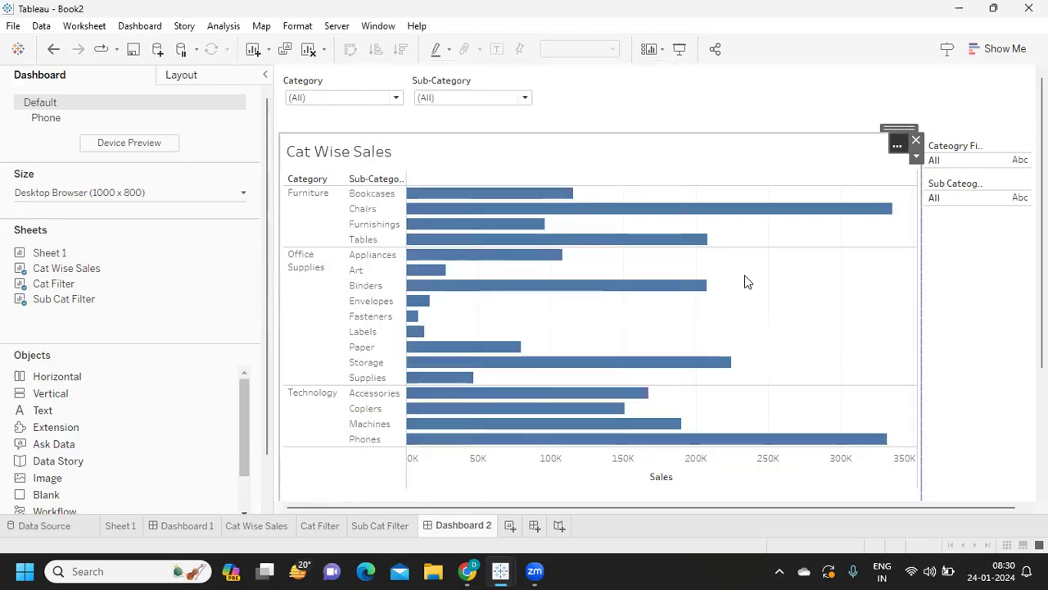
# - Place the button in the top strip beside Category and Sub-Category, with contents distributed evenly
pyautogui.moveTo(895, 124)
pyautogui.mouseDown()
pyautogui.moveTo(855, 86)
pyautogui.moveTo(496, 77)
pyautogui.moveTo(655, 99)
pyautogui.moveTo(657, 90)
pyautogui.moveTo(595, 92)
pyautogui.moveTo(674, 86)
pyautogui.moveTo(418, 102)
pyautogui.moveTo(499, 94)
pyautogui.moveTo(432, 103)
pyautogui.mouseUp()
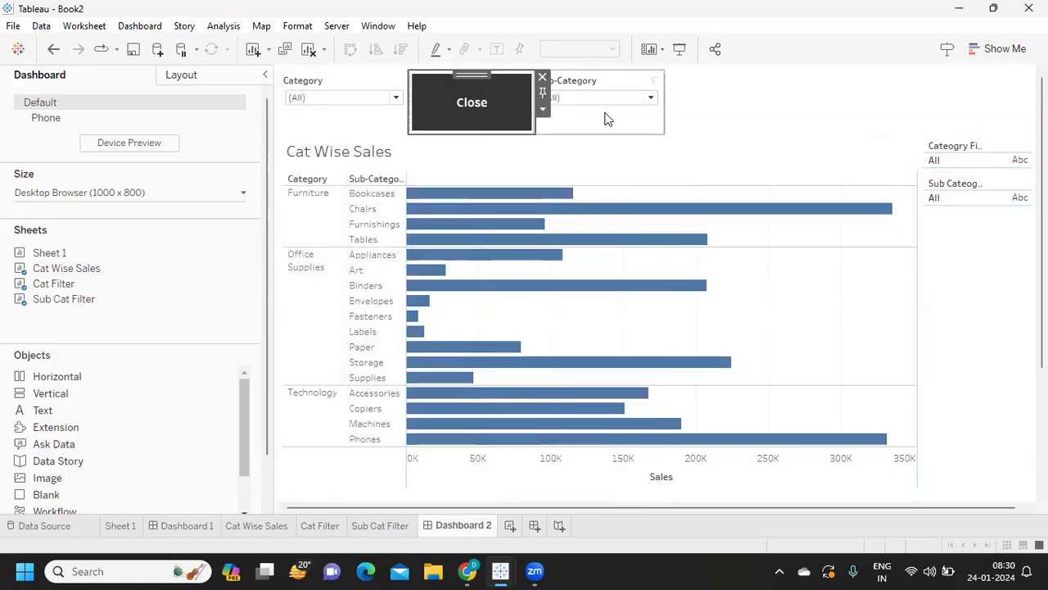
pyautogui.click(609, 96)
pyautogui.moveTo(613, 77)
pyautogui.mouseDown()
pyautogui.moveTo(450, 86)
pyautogui.moveTo(402, 100)
pyautogui.mouseUp()
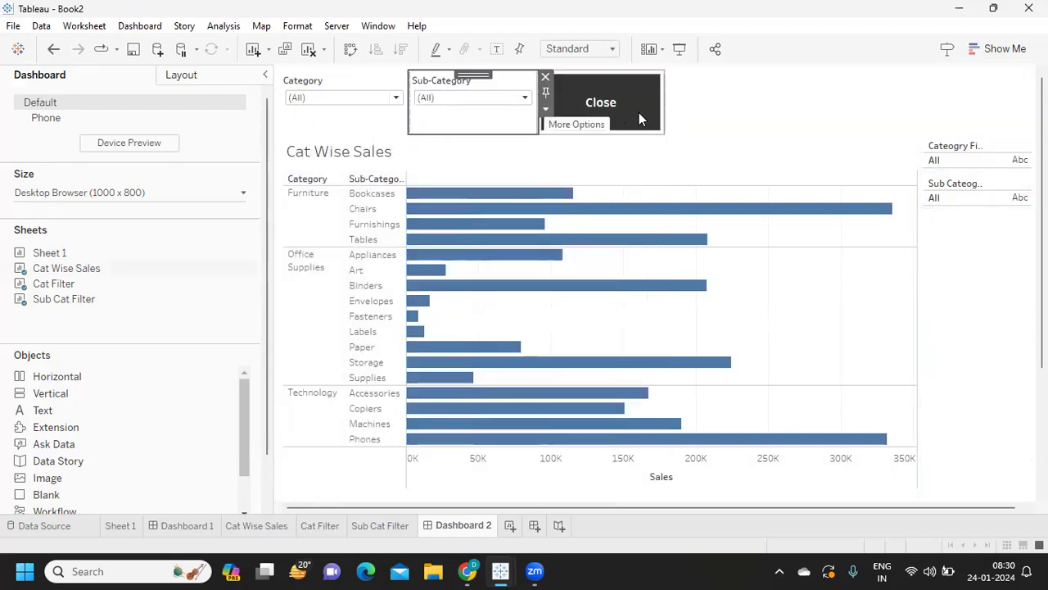
pyautogui.click(545, 108)
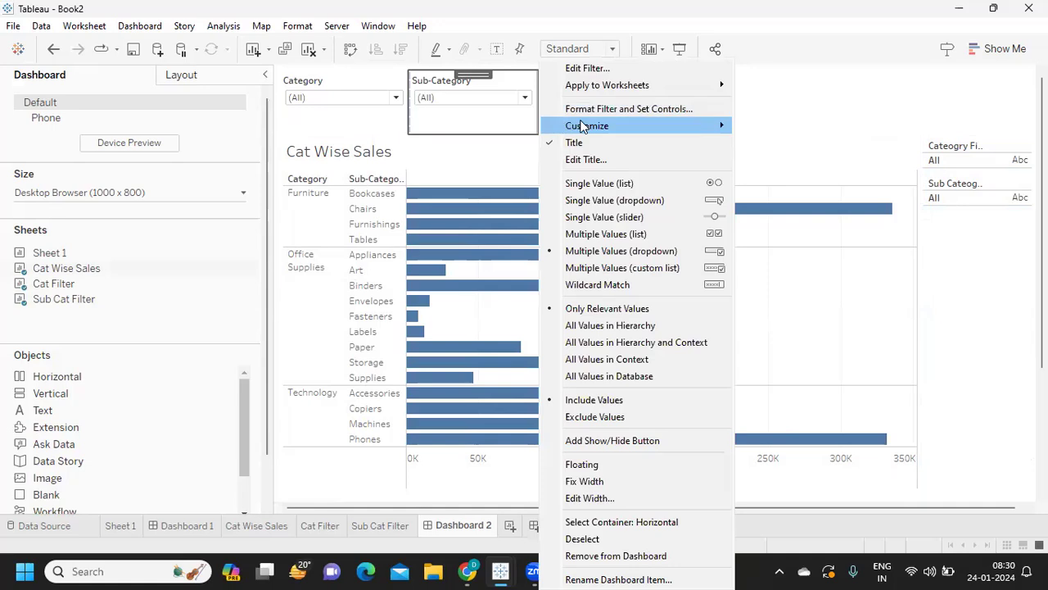
pyautogui.click(627, 523)
pyautogui.click(285, 94)
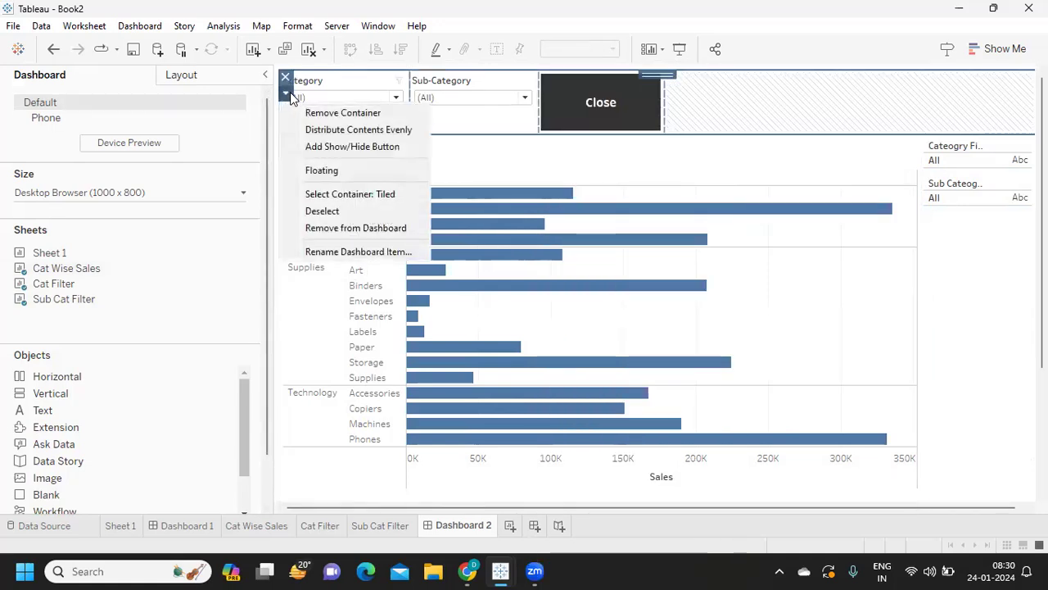
pyautogui.click(344, 131)
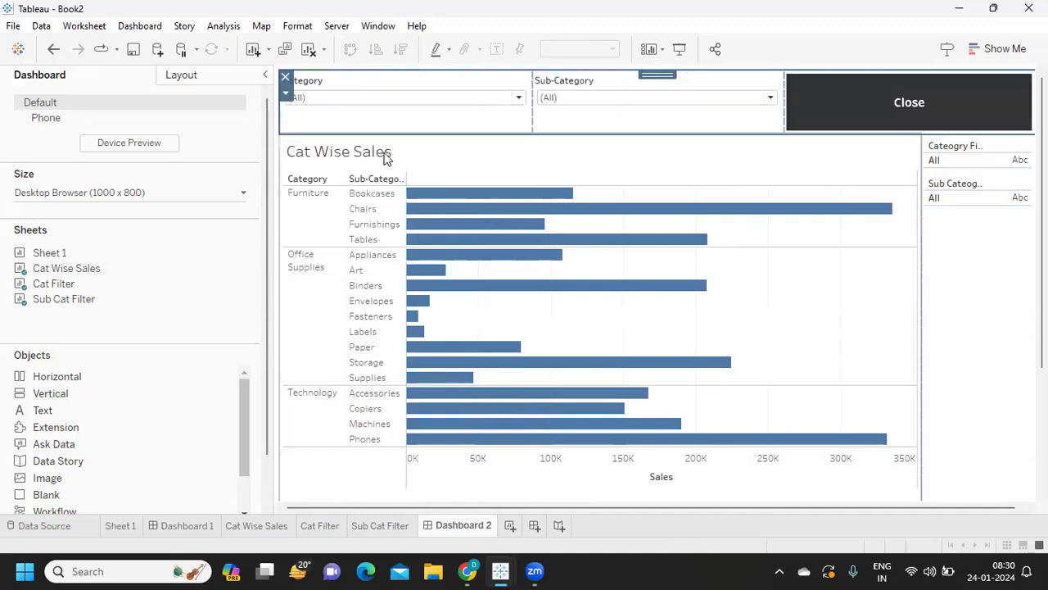
# - Hide the filter panel using the Close button so the chart spans full width
pyautogui.click(841, 112)
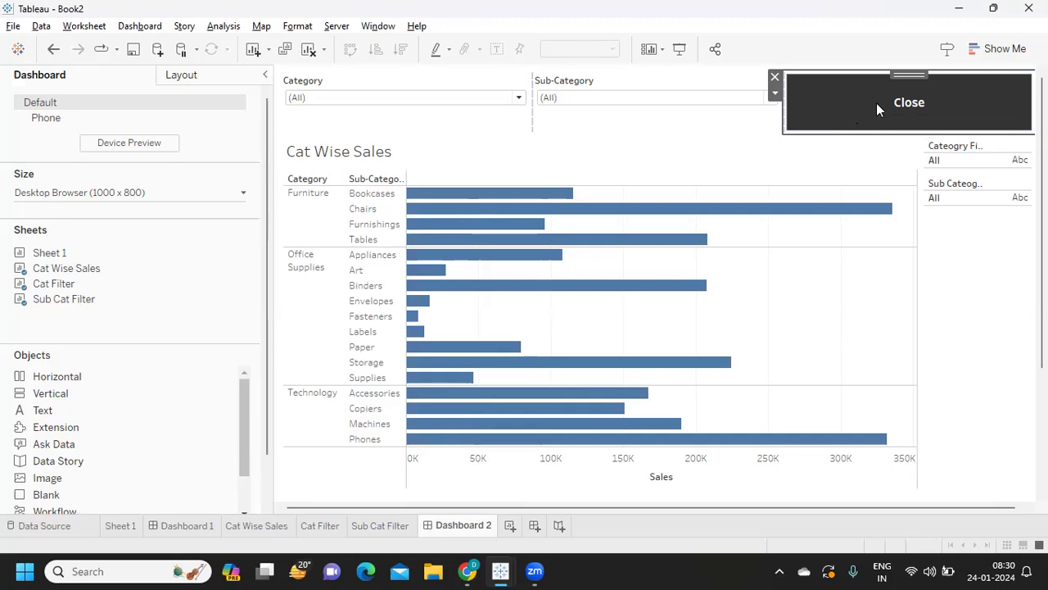
pyautogui.keyDown('alt'); pyautogui.click(876, 103); pyautogui.keyUp('alt')
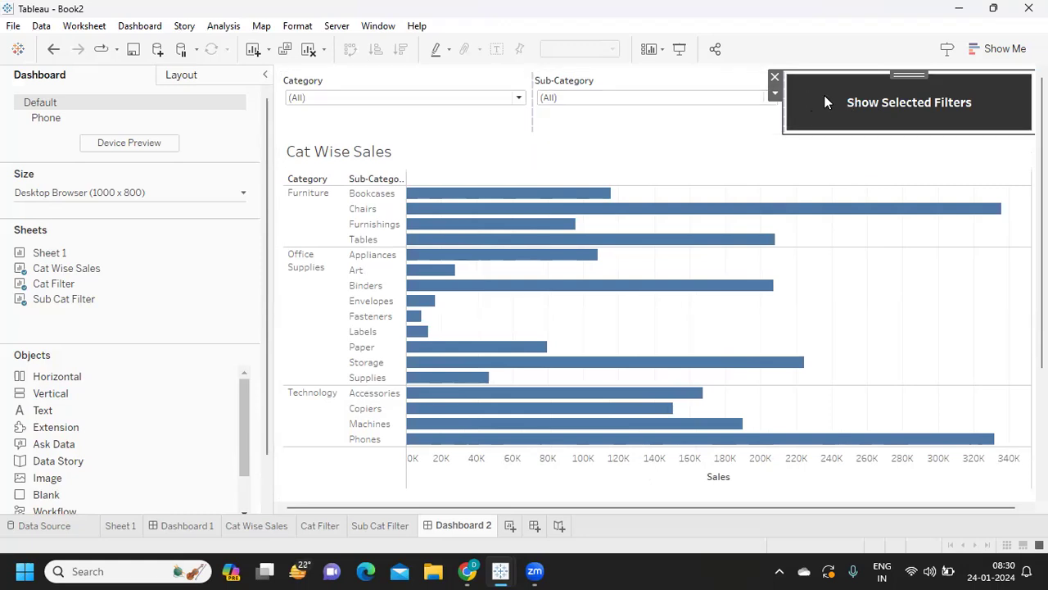
pyautogui.click(775, 93)
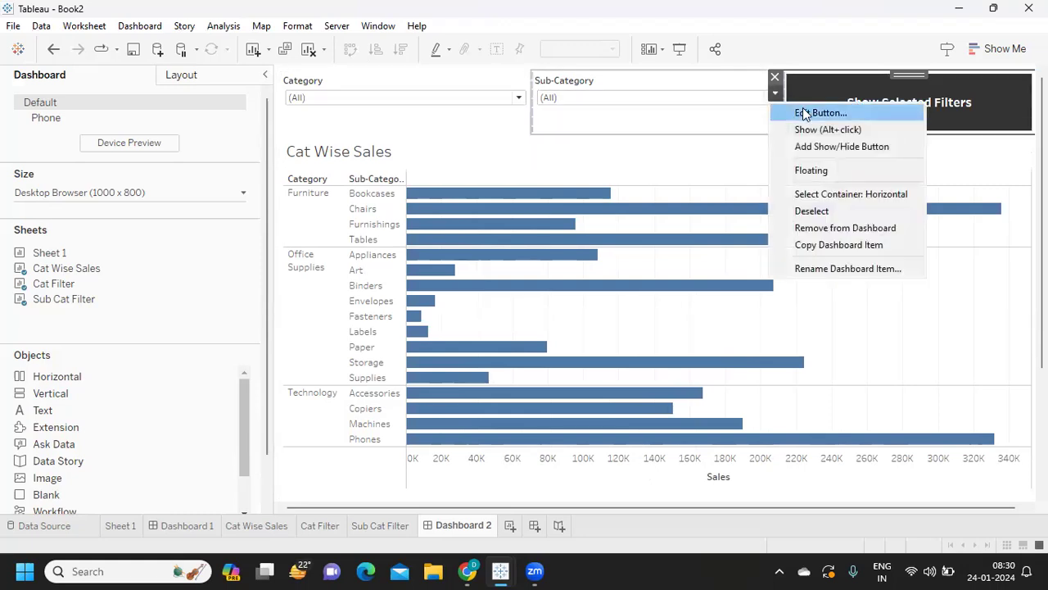
pyautogui.click(804, 113)
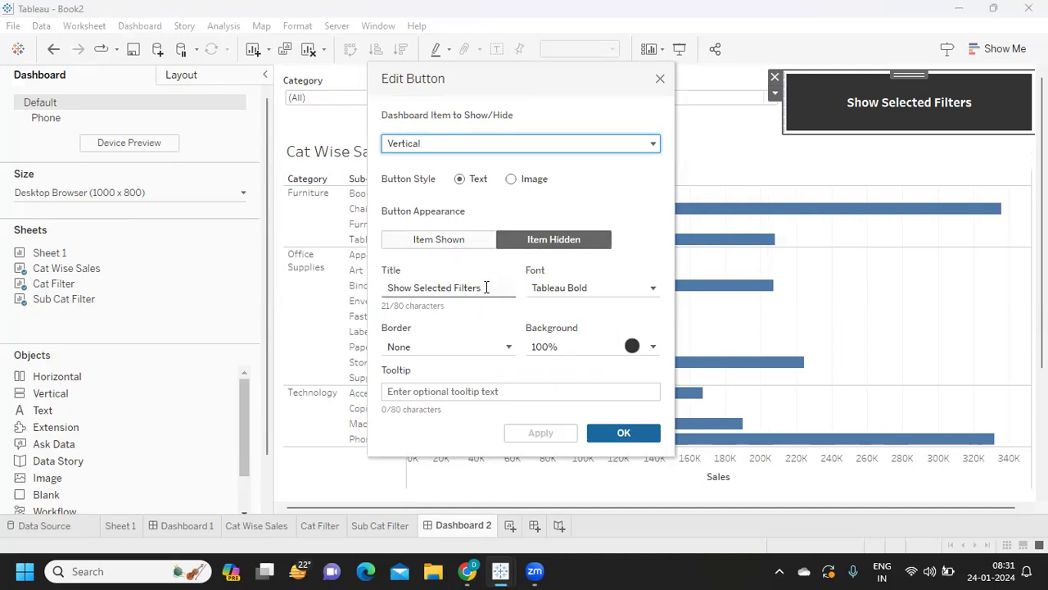
pyautogui.moveTo(487, 287); pyautogui.dragTo(381, 293)
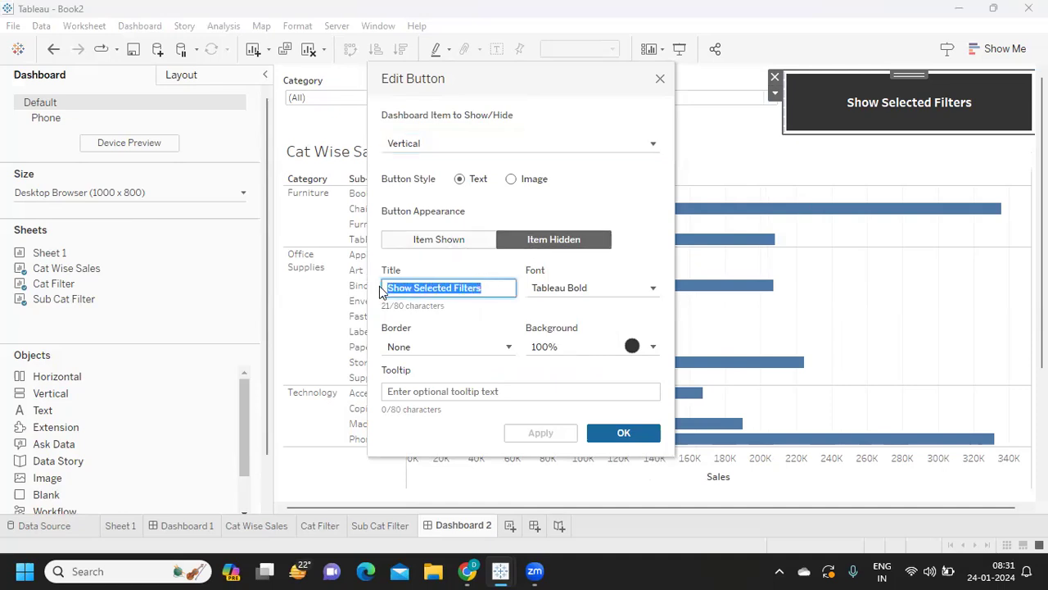
pyautogui.write('Clo')
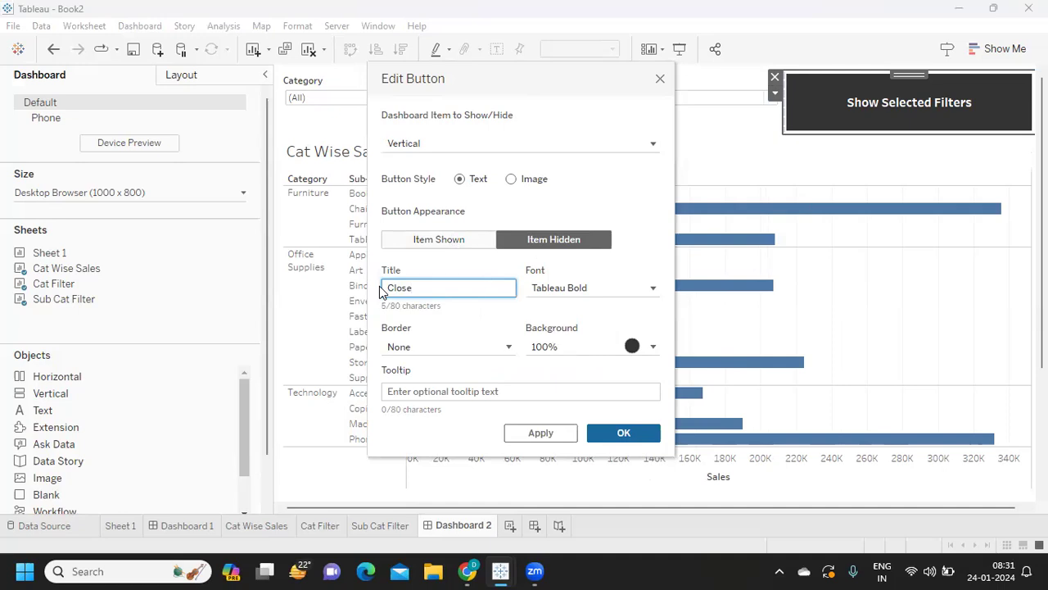
pyautogui.write('se')
pyautogui.hotkey('ctrl', 'z')
pyautogui.click(623, 434)
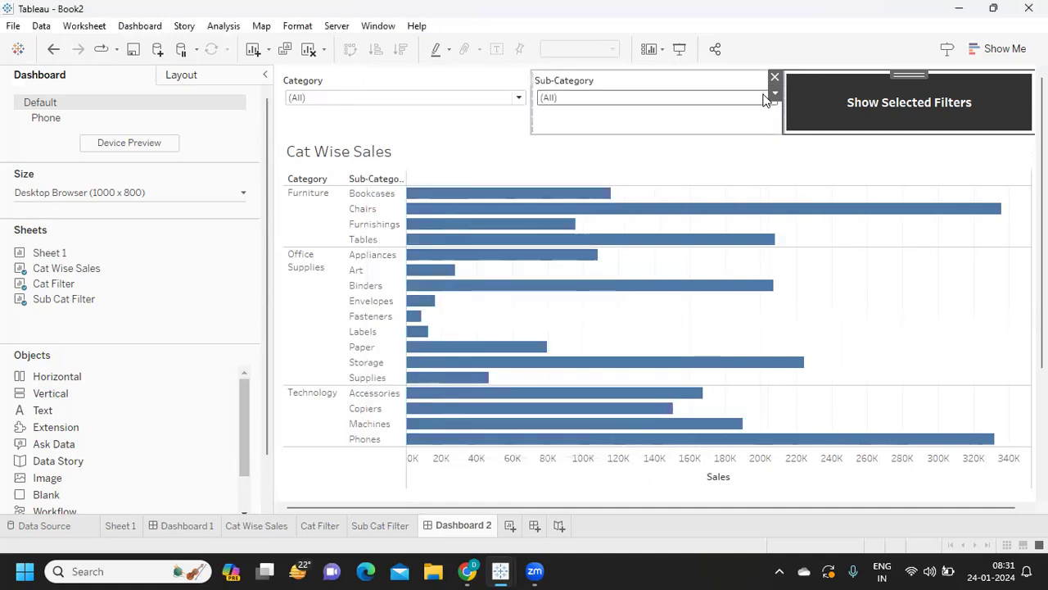
# - Filter the Category dropdown to Furniture only
pyautogui.click(346, 100)
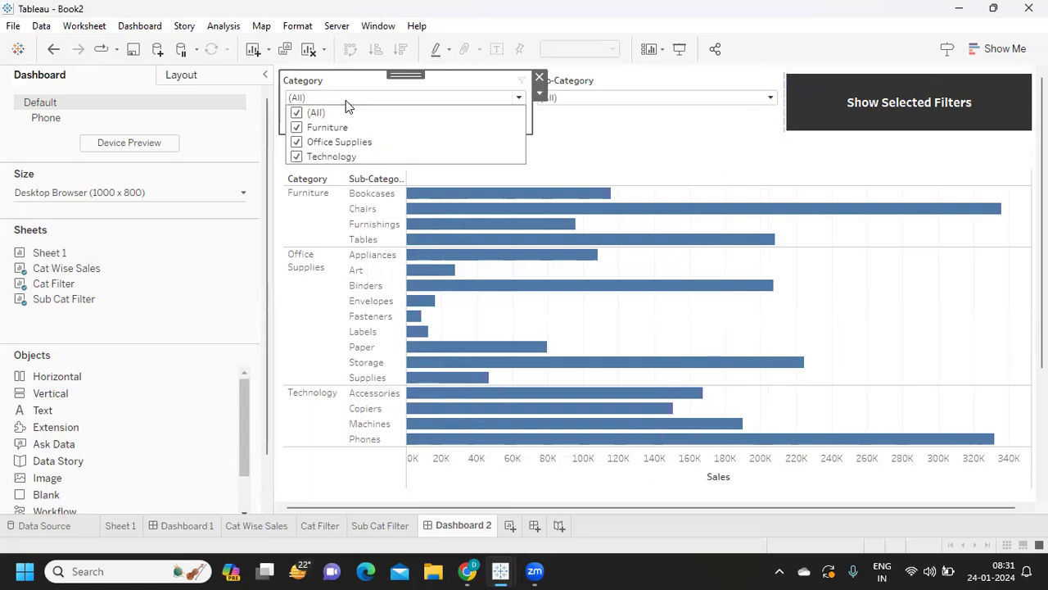
pyautogui.click(297, 112)
pyautogui.click(296, 128)
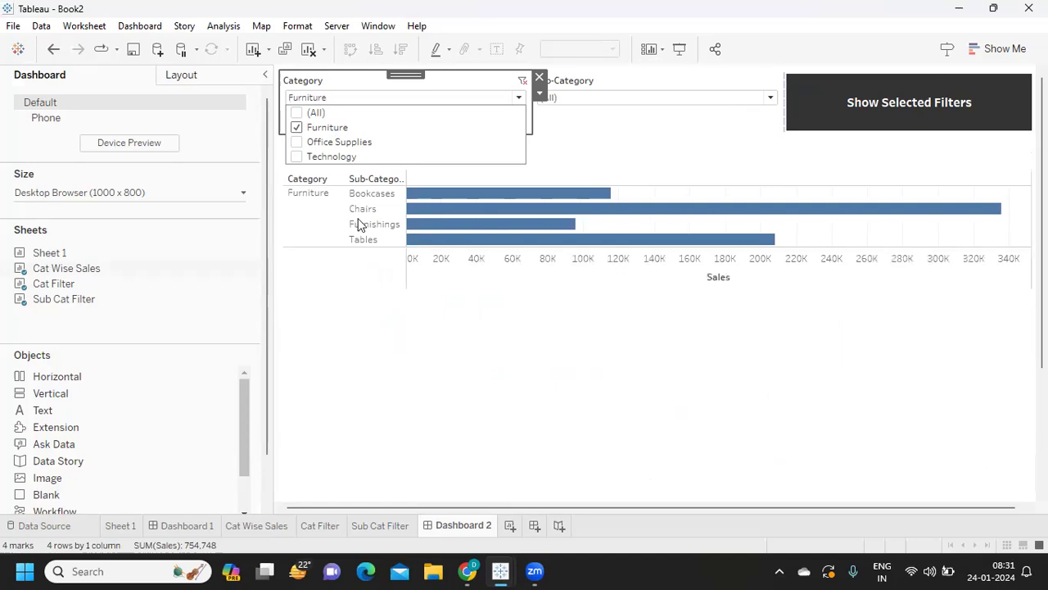
# - Limit Sub-Category to Bookcases, Chairs and Furnishings
pyautogui.click(609, 98)
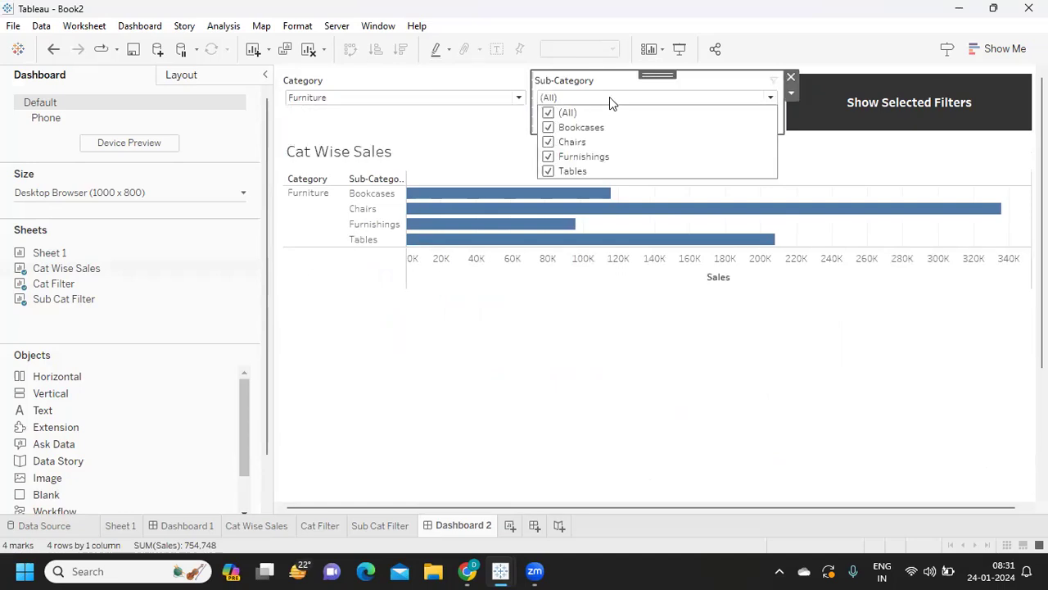
pyautogui.click(548, 113)
pyautogui.click(549, 128)
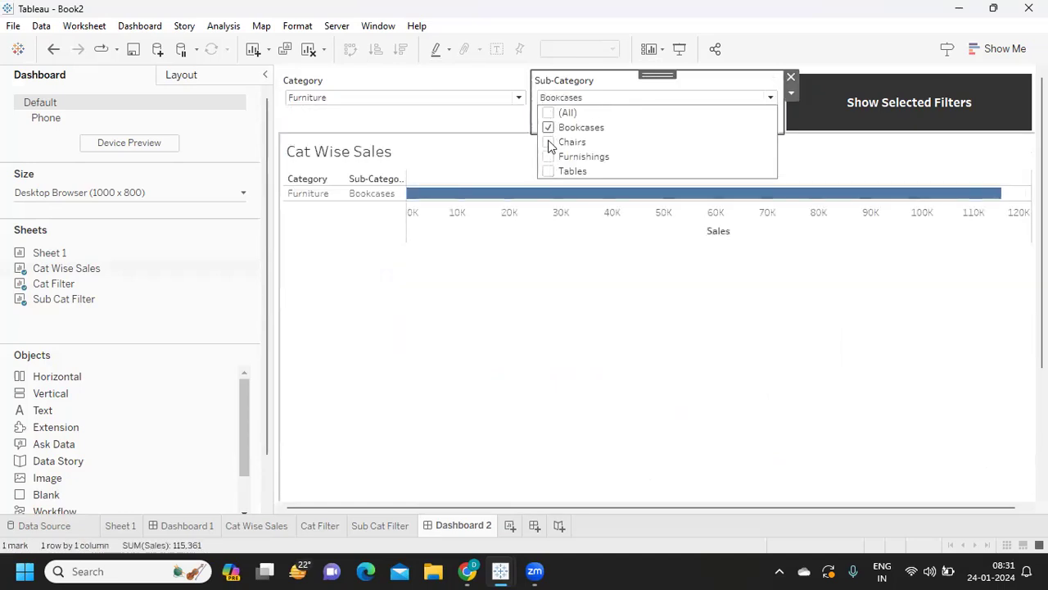
pyautogui.click(548, 142)
pyautogui.click(548, 156)
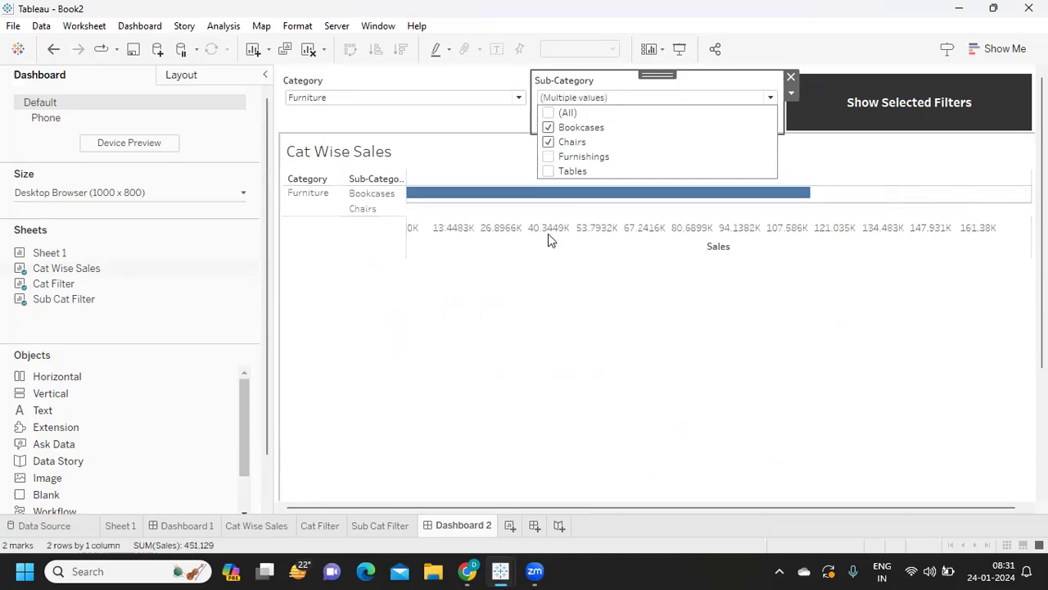